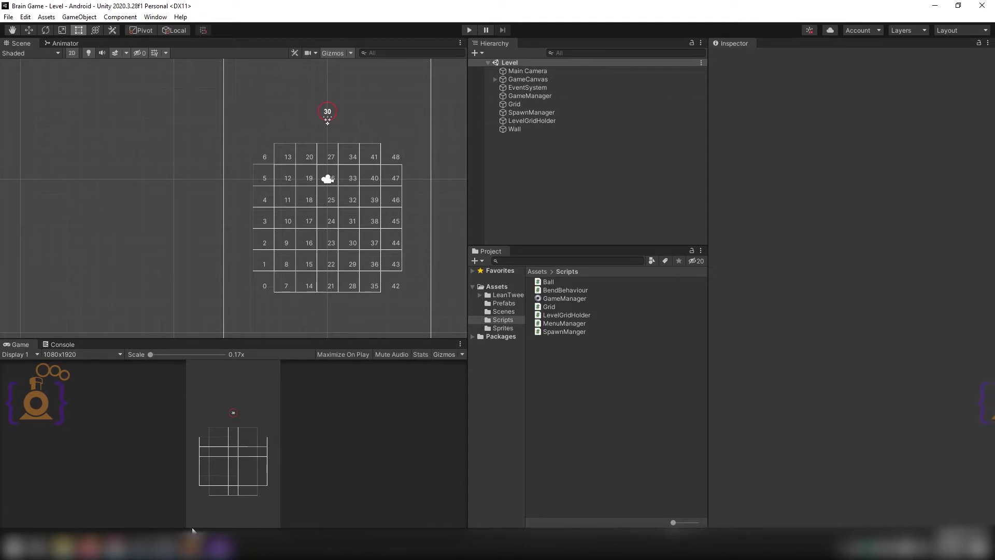
# Step: Switch to the Ball Rider project and leave the Bend prefab to return to the Level scene
pyautogui.moveTo(169, 547)
pyautogui.click(218, 462)
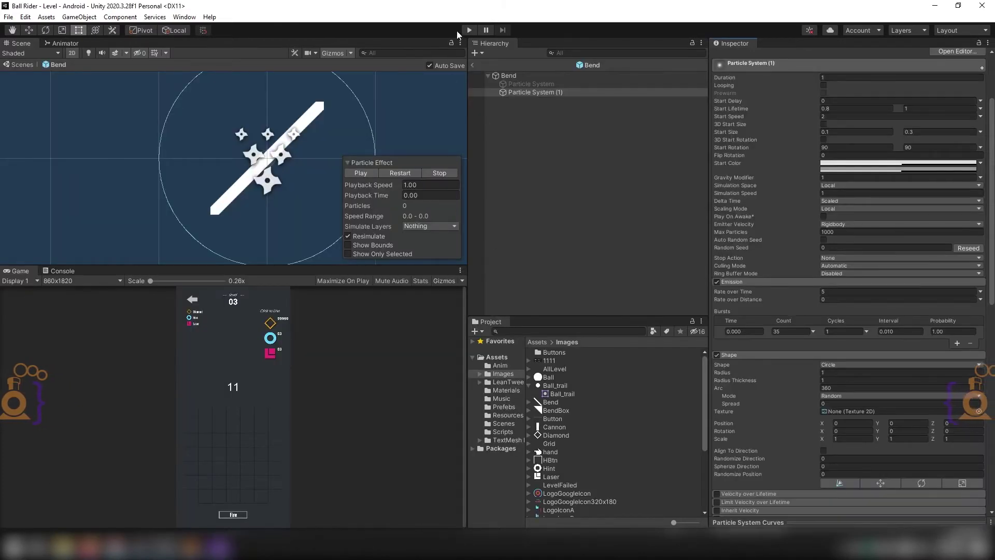
pyautogui.click(473, 64)
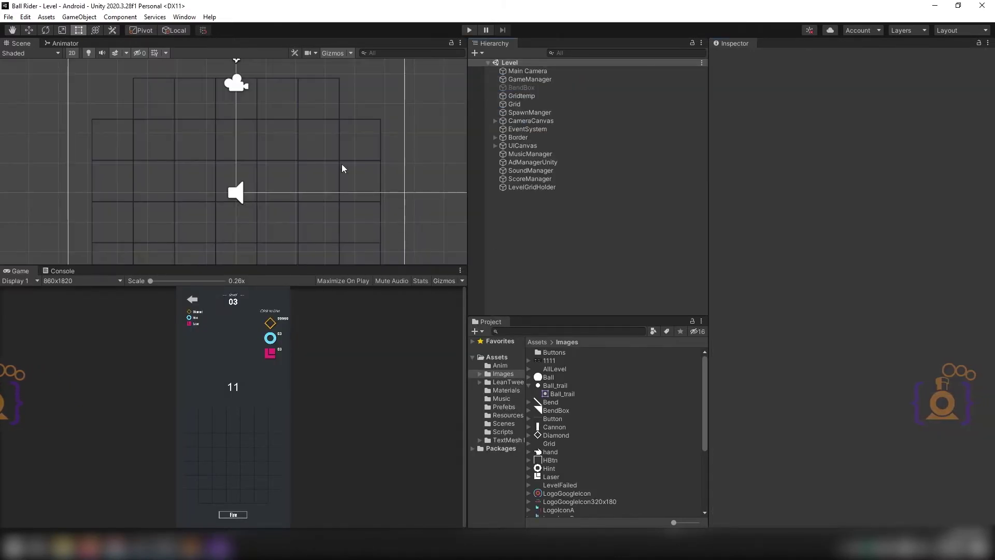
# Step: Play level 01, flipping the bottom mirror and firing the ball to completion, then stop Play
pyautogui.click(469, 30)
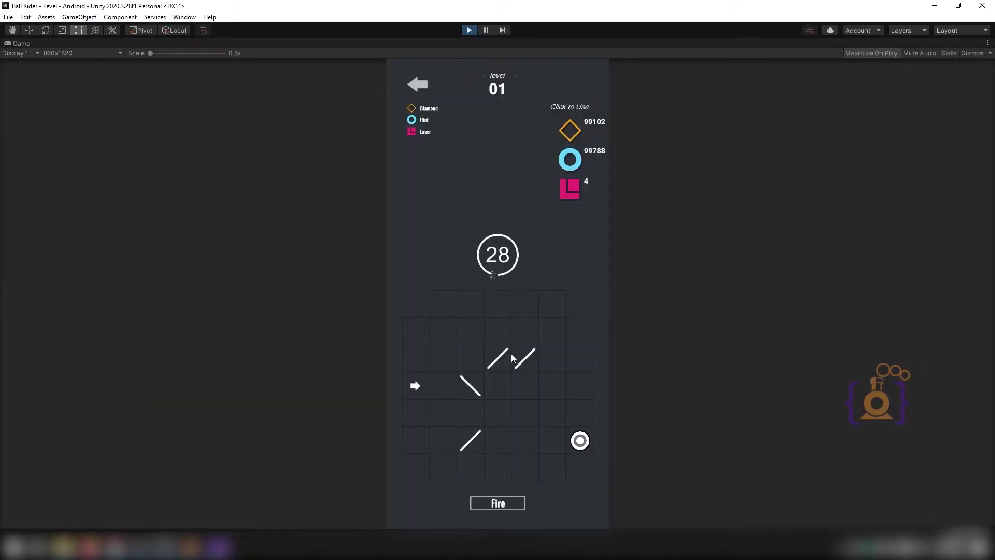
pyautogui.click(470, 440)
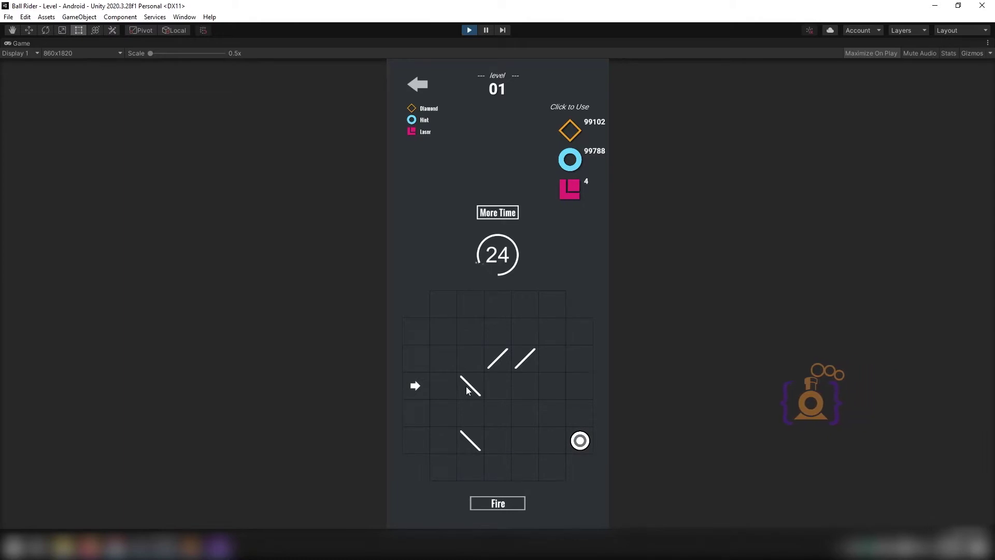
pyautogui.click(502, 506)
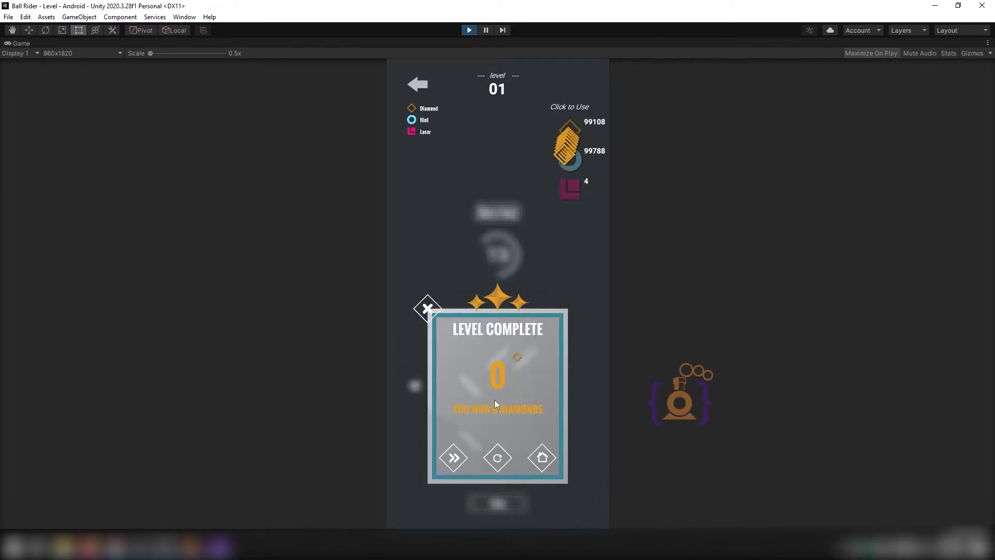
pyautogui.click(428, 308)
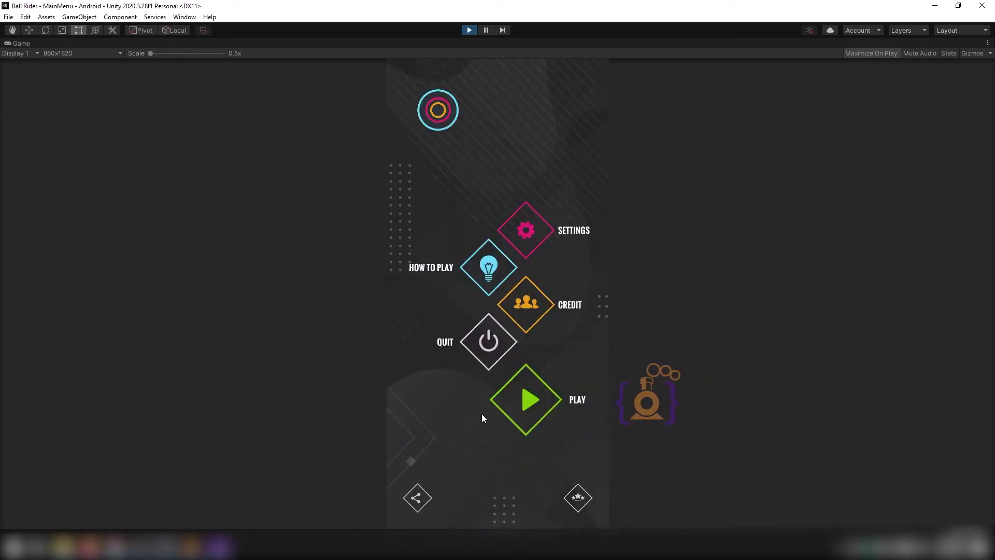
pyautogui.click(469, 31)
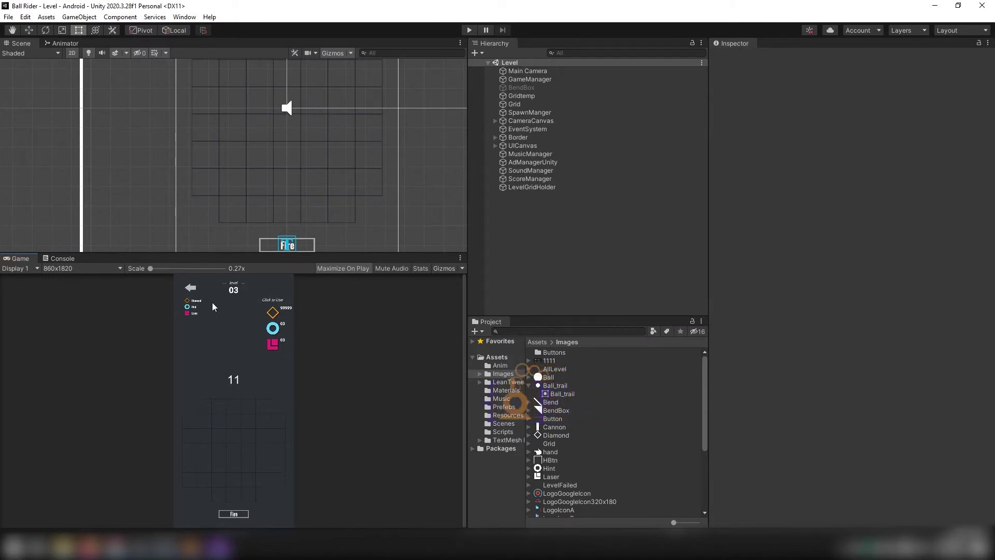
# Step: Replay level 01, flipping the middle-left and bottom-left mirrors before firing the ball at the target
pyautogui.click(468, 30)
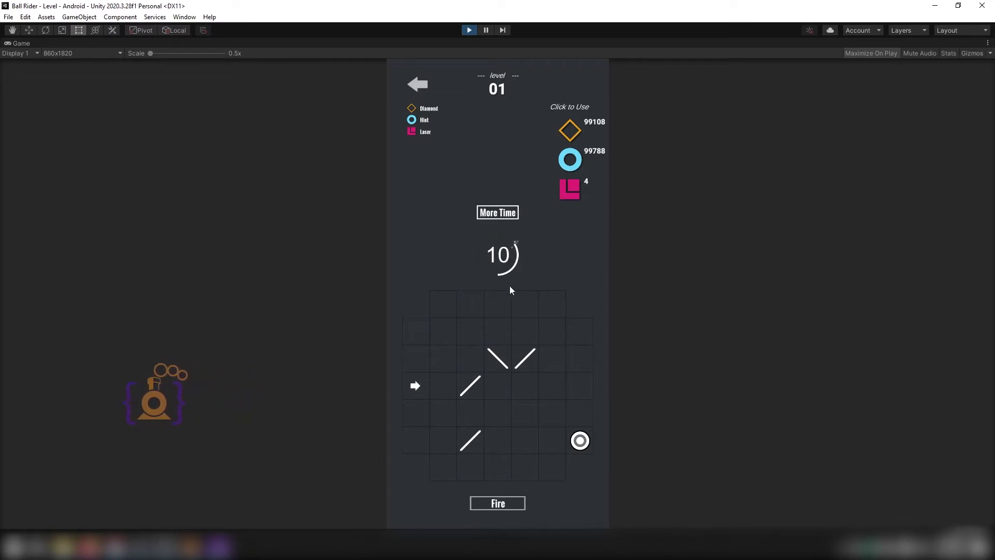
pyautogui.click(470, 386)
pyautogui.click(472, 439)
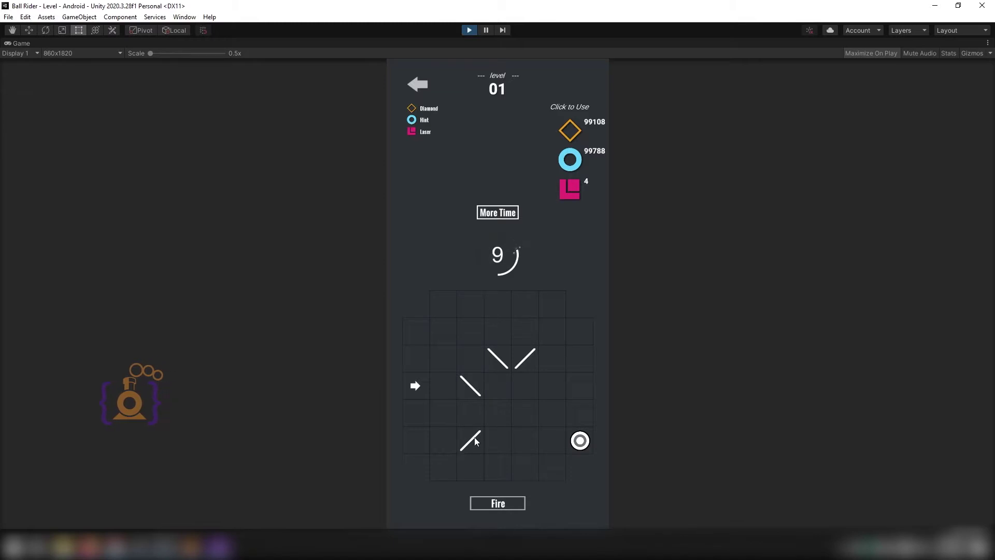
pyautogui.click(497, 499)
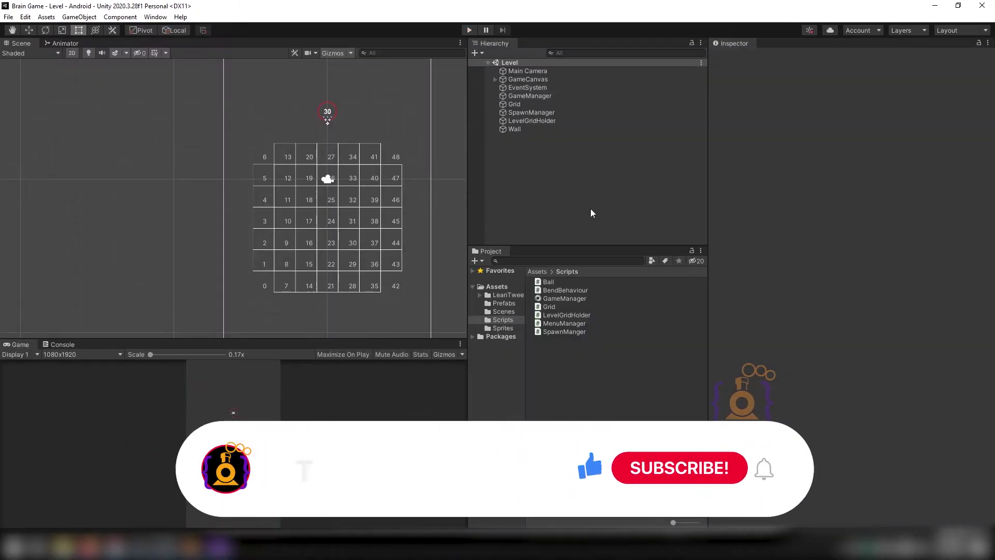
# Step: Open the Bend prefab from Assets/Prefabs and add an Effects > Particle System child to it
pyautogui.click(503, 305)
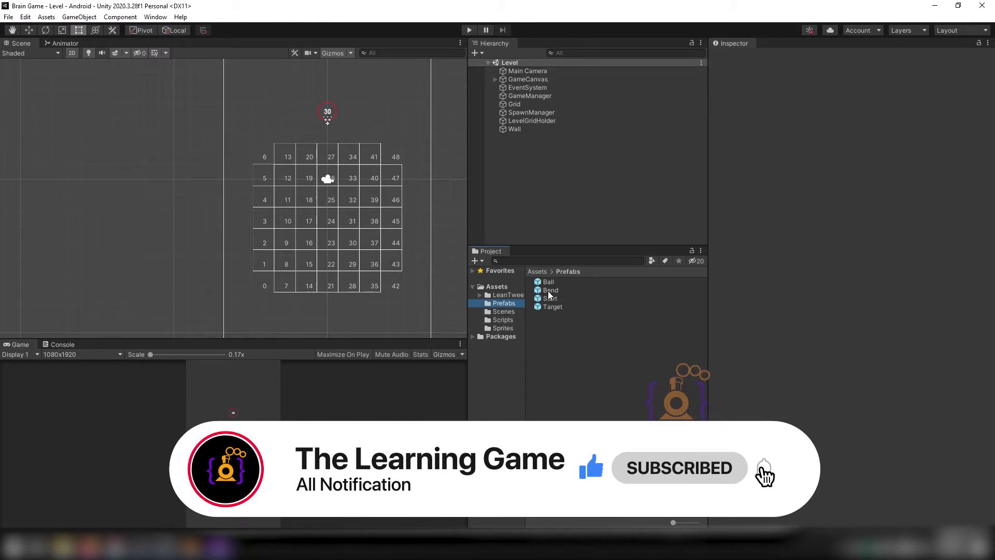
pyautogui.doubleClick(550, 292)
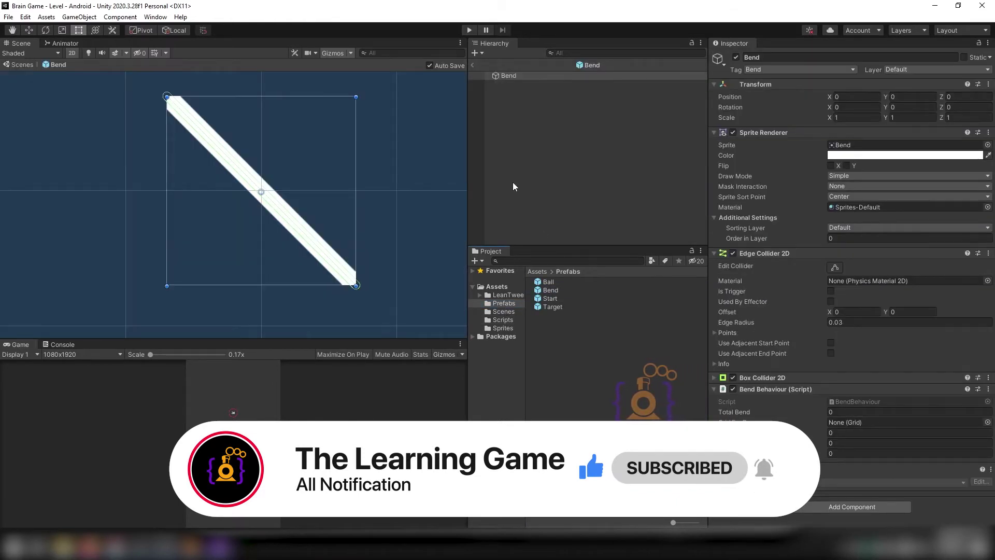
pyautogui.rightClick(507, 76)
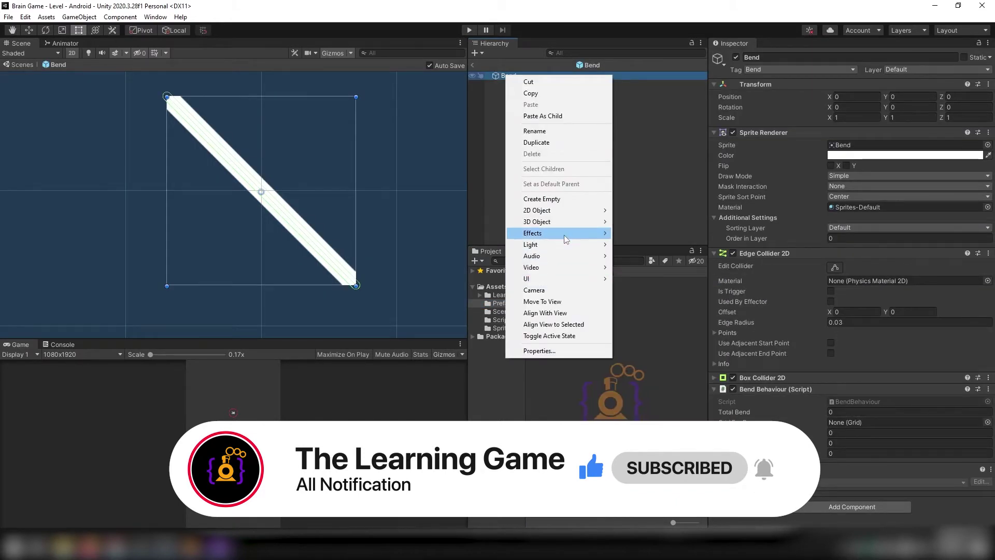
pyautogui.moveTo(568, 233)
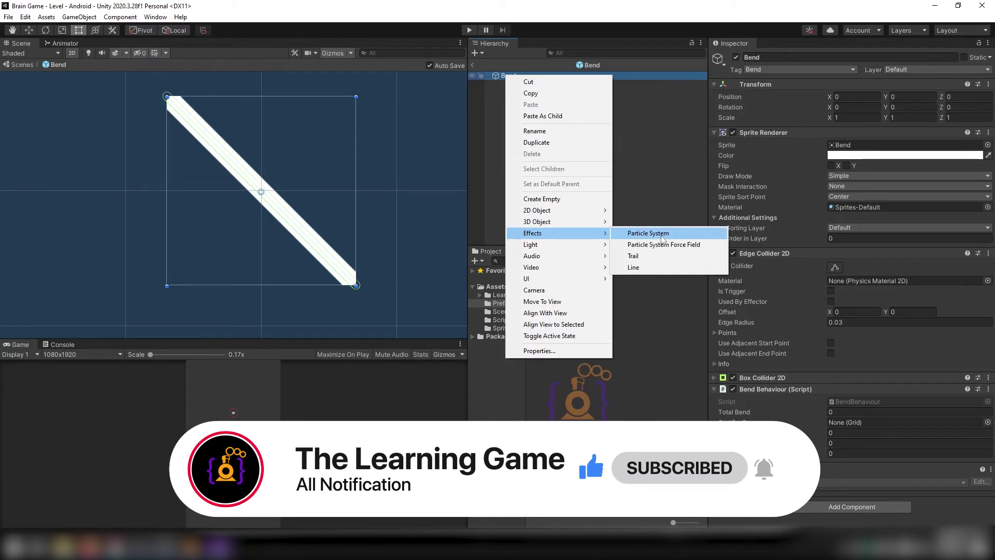
pyautogui.click(663, 234)
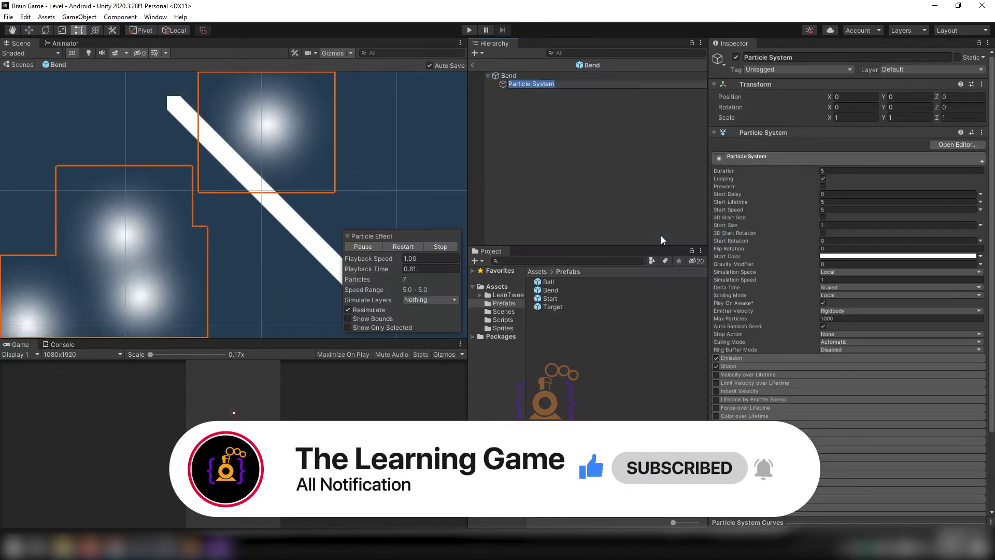
pyautogui.scroll(-2, 278, 140)
pyautogui.scroll(-3, 278, 140)
pyautogui.scroll(-3, 254, 189)
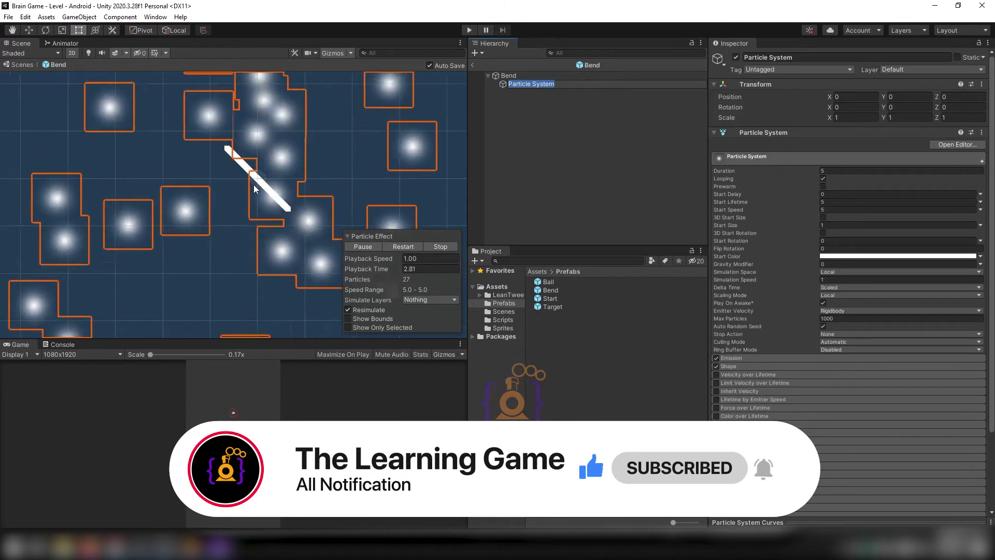
pyautogui.scroll(-3, 255, 189)
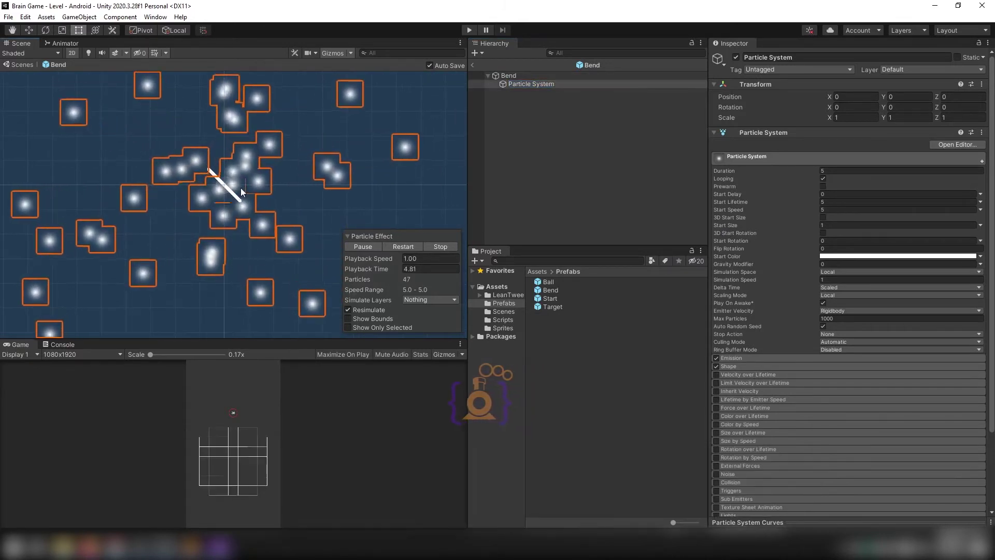
pyautogui.click(522, 85)
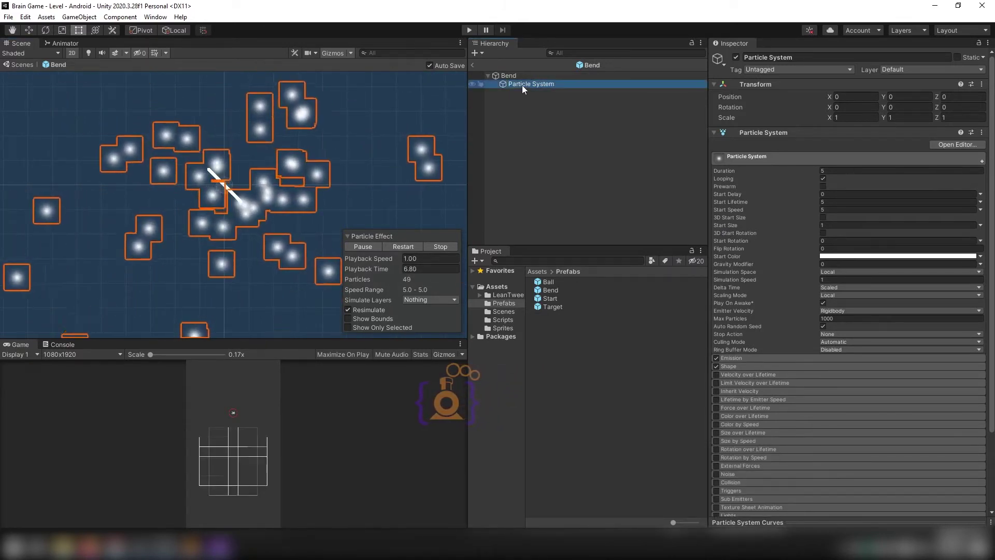
pyautogui.press('f')
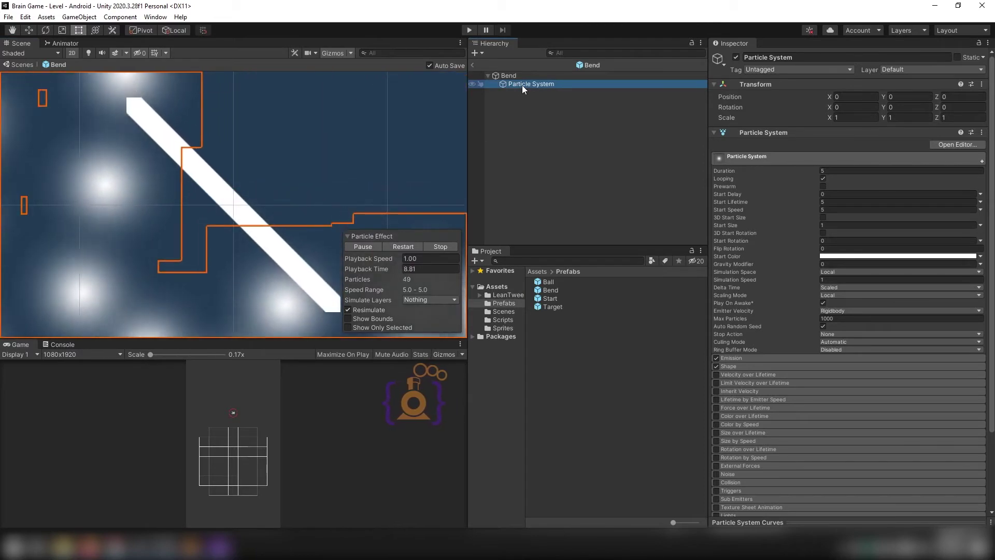
pyautogui.scroll(-5, 271, 160)
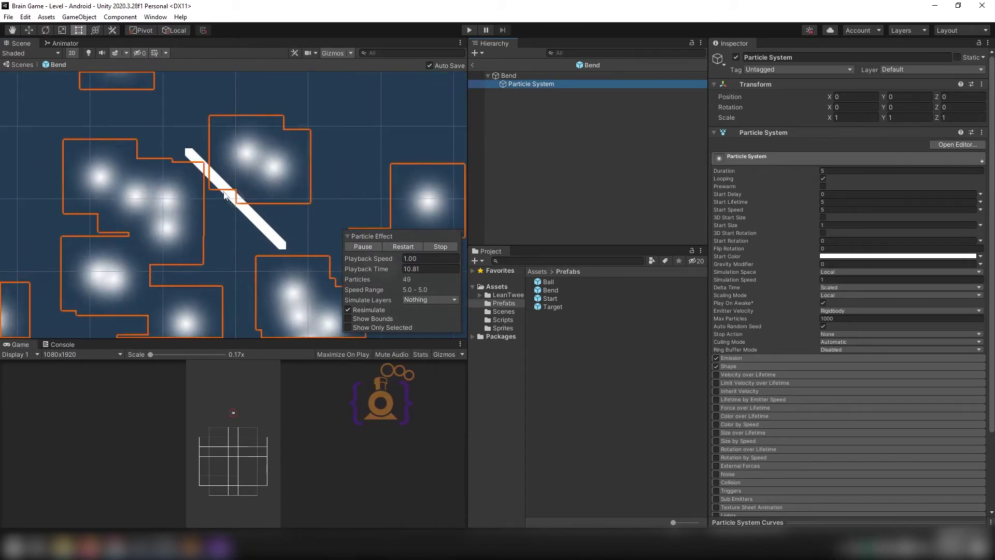
pyautogui.scroll(3, 228, 205)
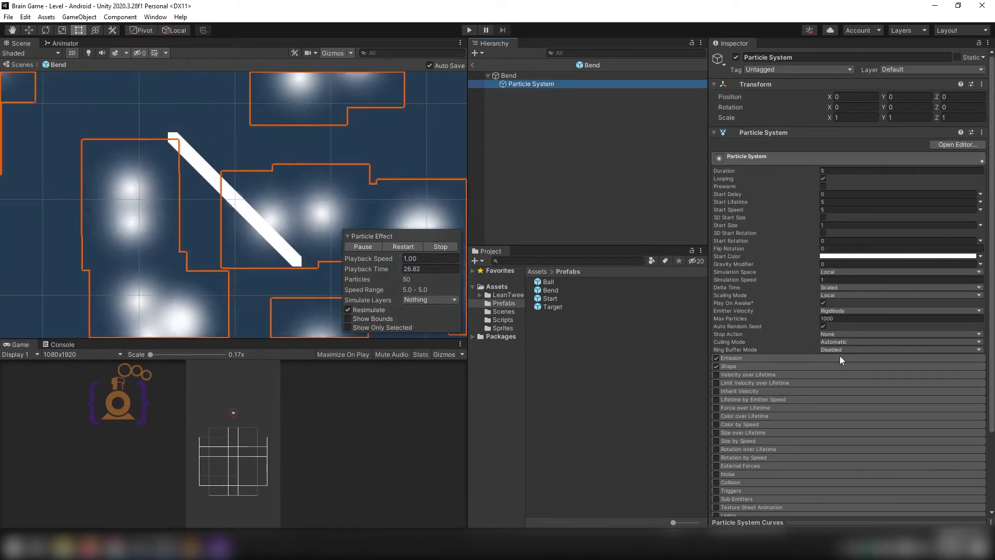
pyautogui.scroll(-3, 841, 362)
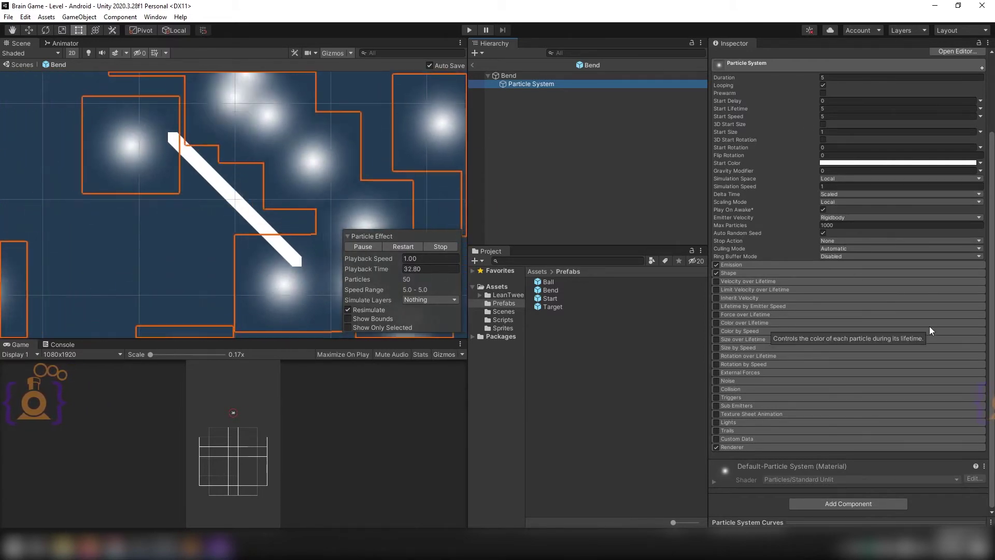
pyautogui.scroll(3, 835, 214)
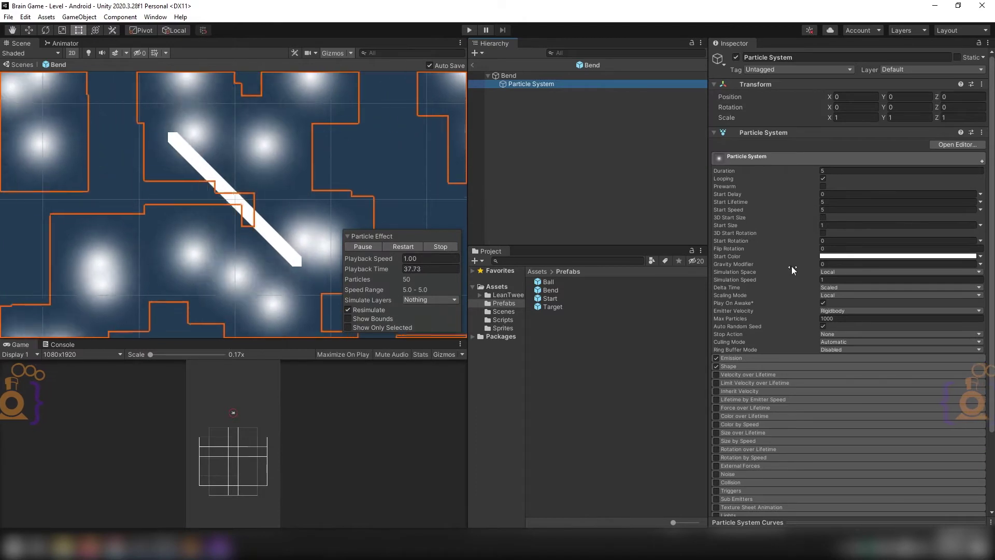
pyautogui.scroll(-3, 792, 266)
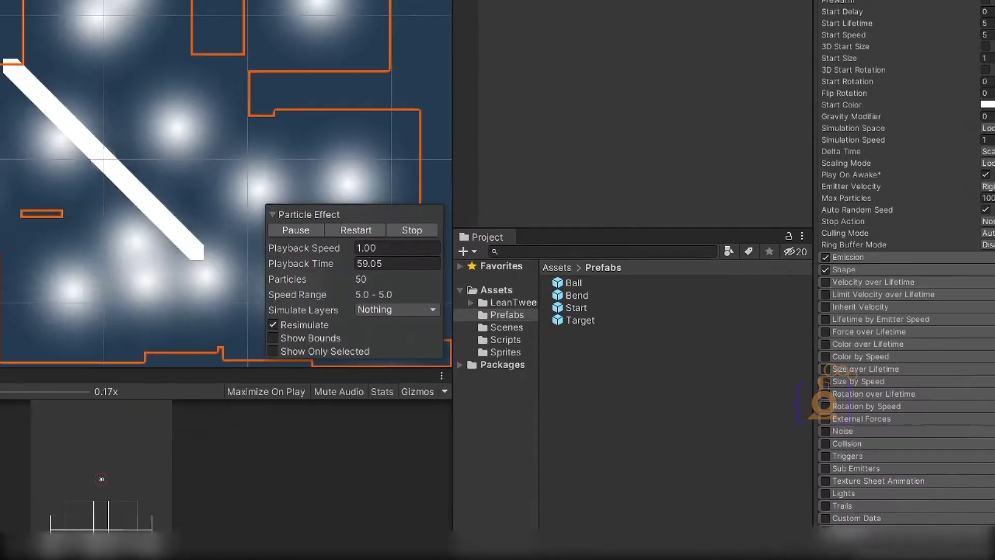
# Step: Stop the effect preview, select the particle system and leave its 1-second duration non-looping
pyautogui.press('.')
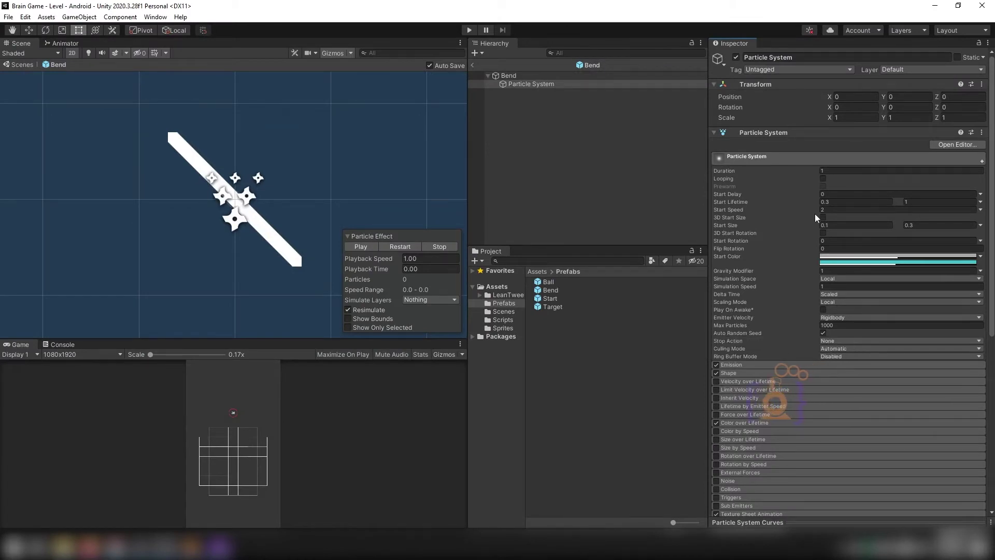
pyautogui.click(536, 82)
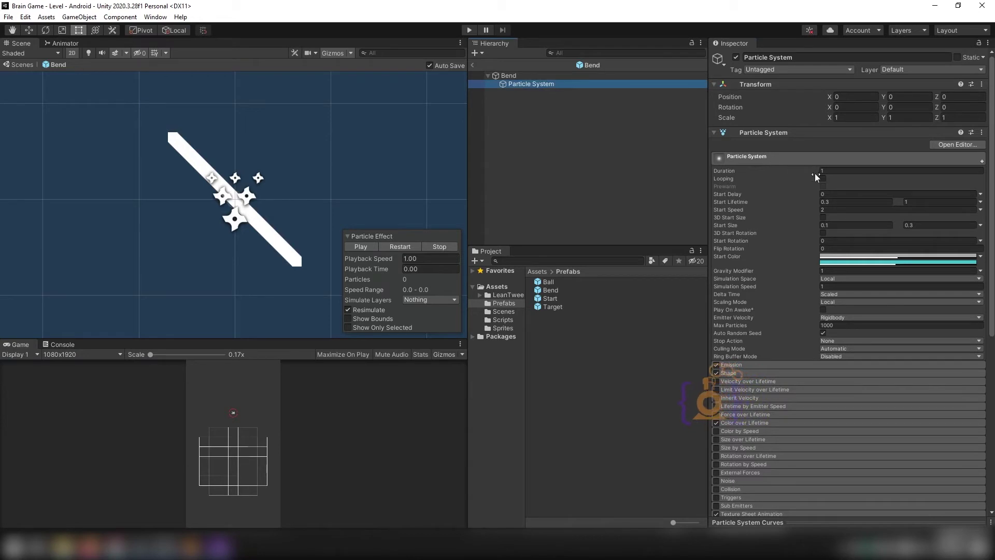
pyautogui.click(835, 171)
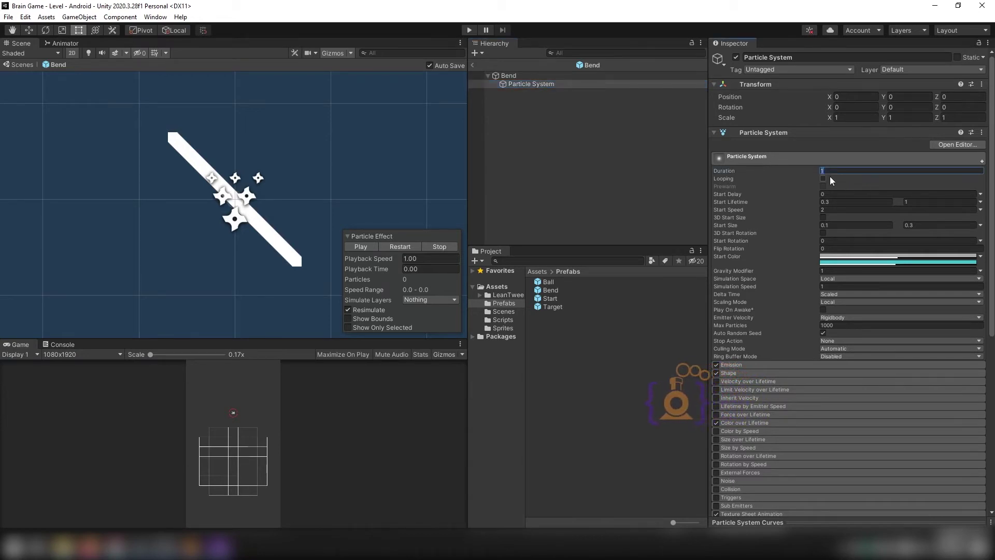
pyautogui.click(823, 178)
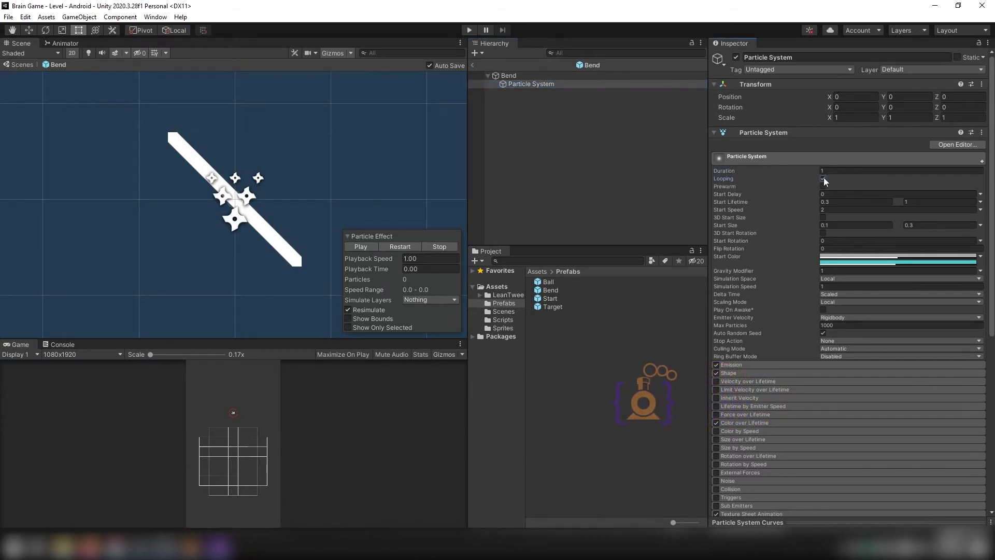
pyautogui.click(824, 177)
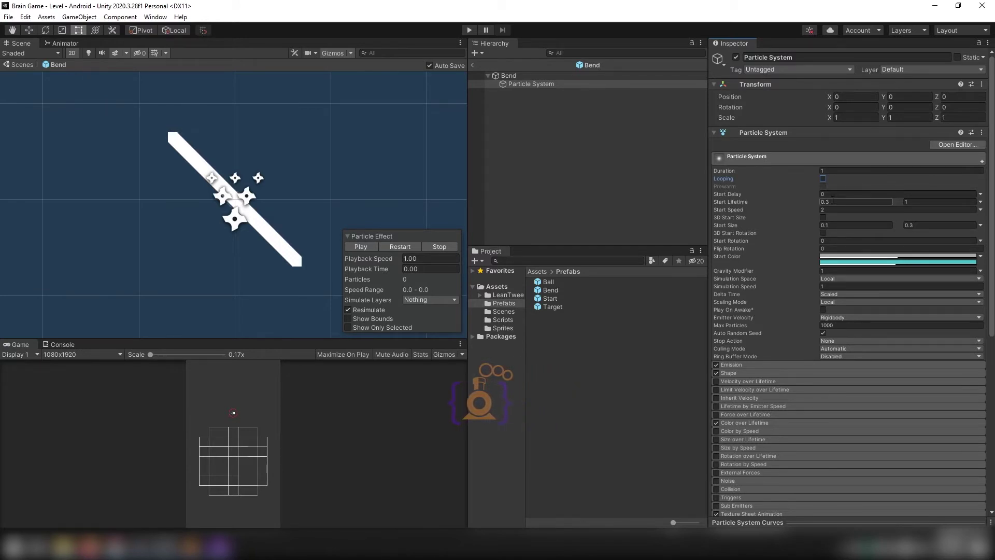
# Step: Keep Start Lifetime random between 0.3 and 1 after briefly trying a single constant
pyautogui.click(918, 203)
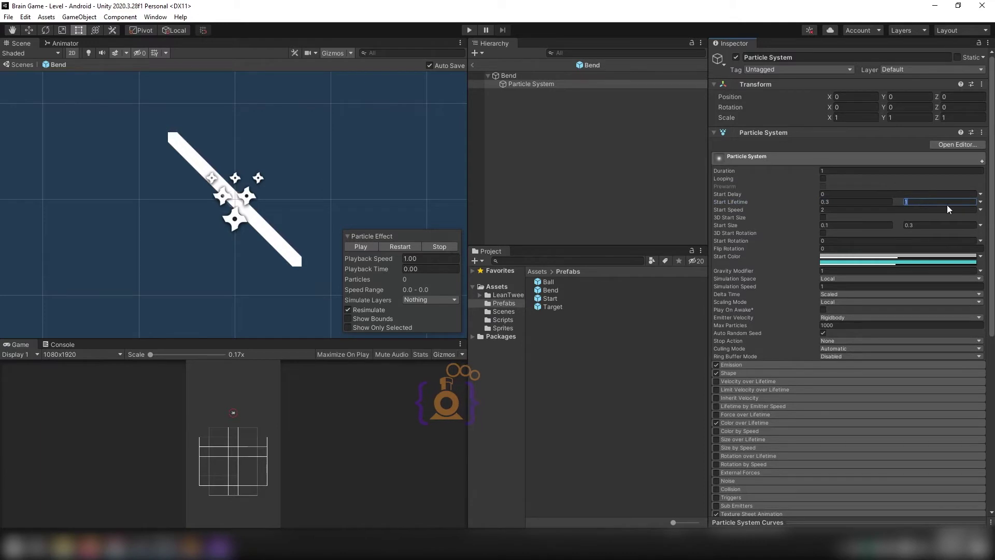
pyautogui.click(980, 202)
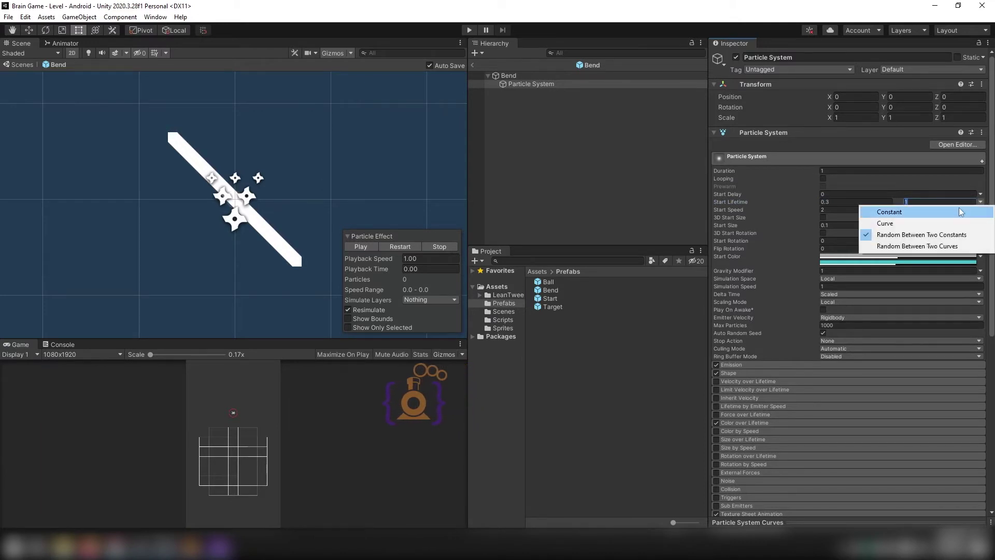
pyautogui.click(959, 210)
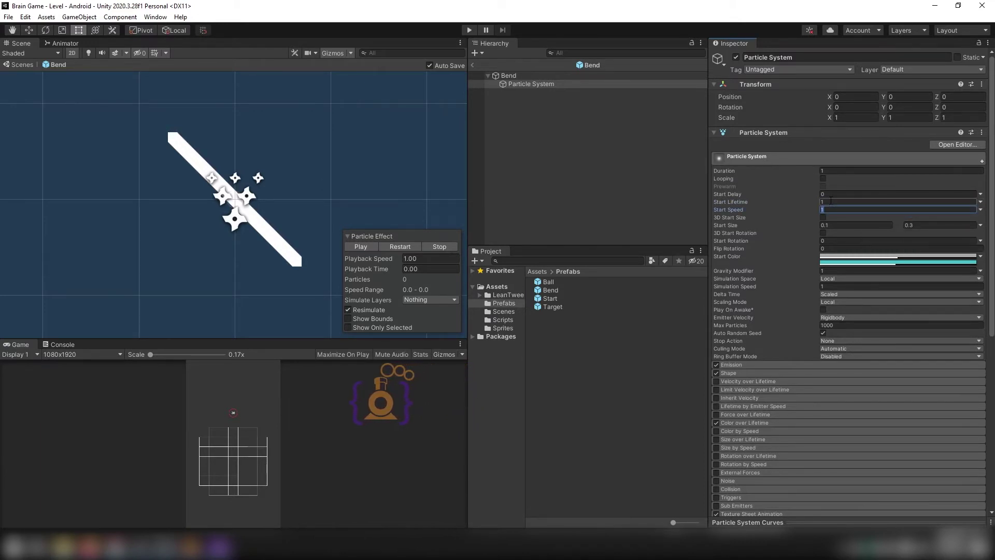
pyautogui.click(981, 203)
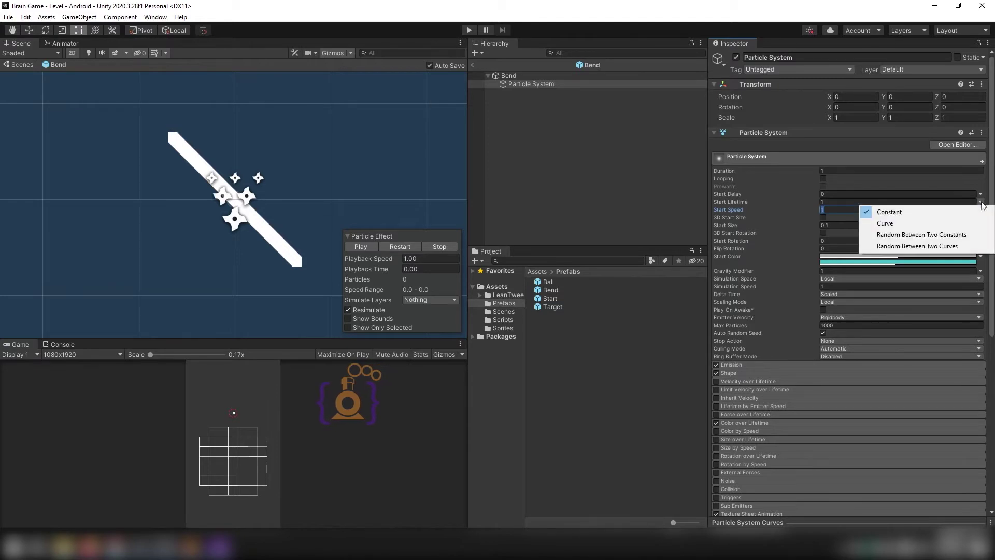
pyautogui.click(921, 235)
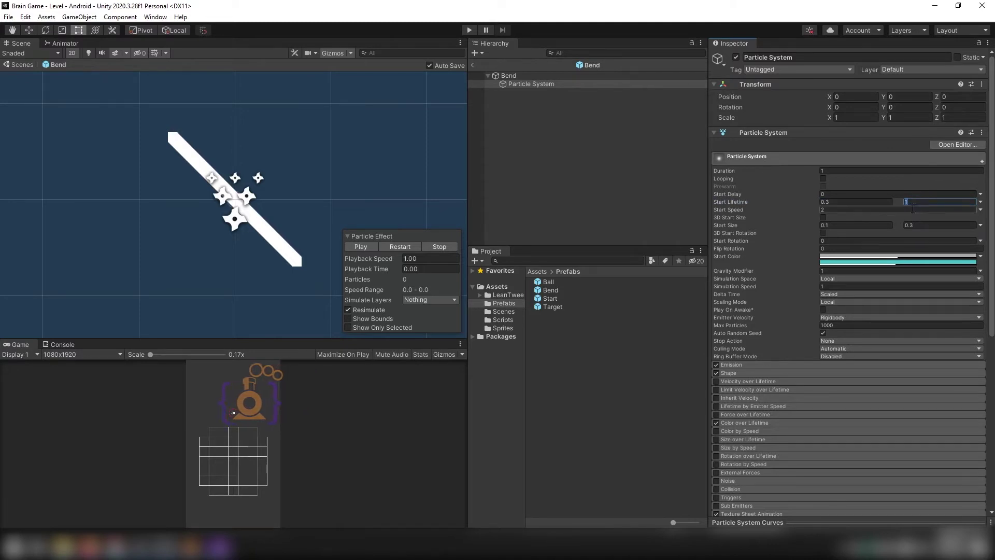
# Step: Keep start speed 2 and switch Start Size to separate 3D values per axis
pyautogui.click(845, 209)
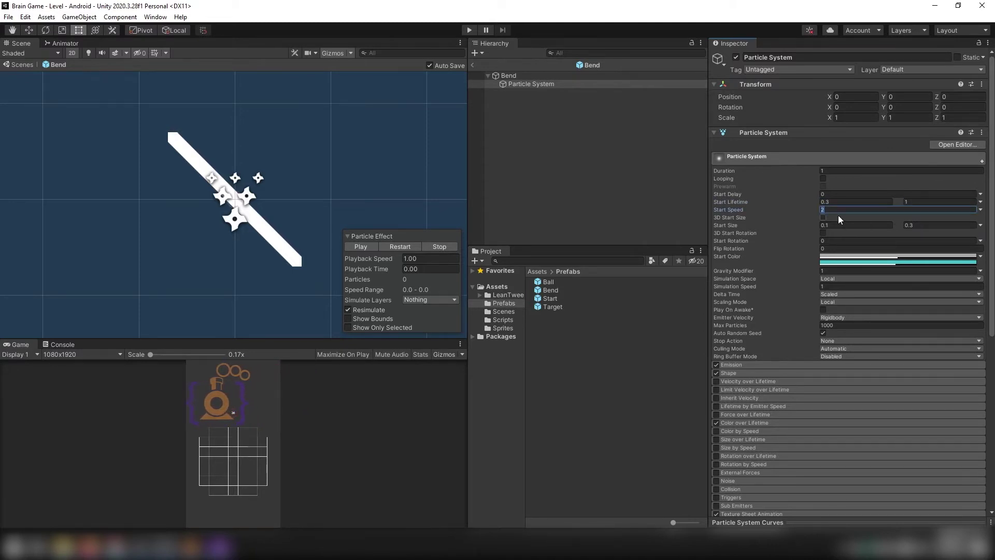
pyautogui.click(979, 226)
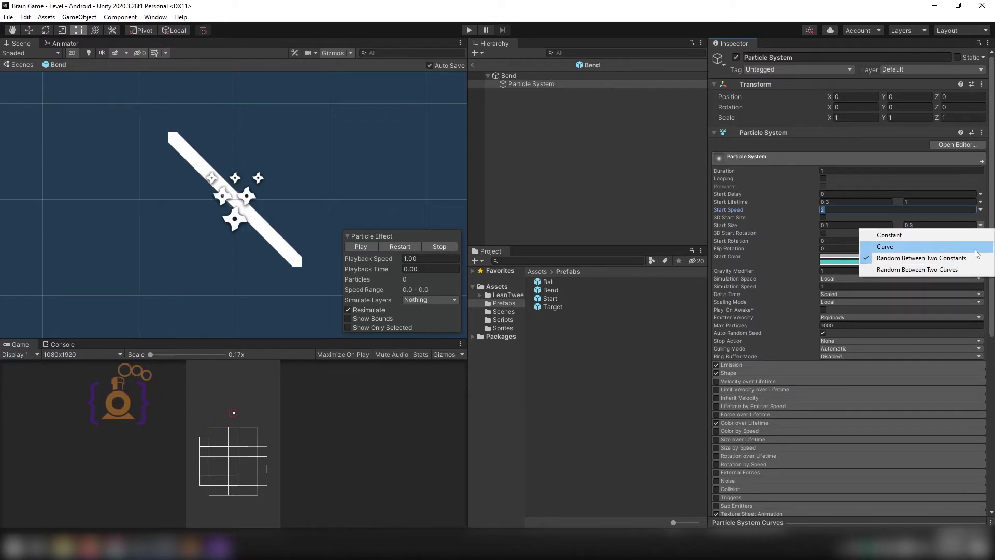
pyautogui.click(938, 218)
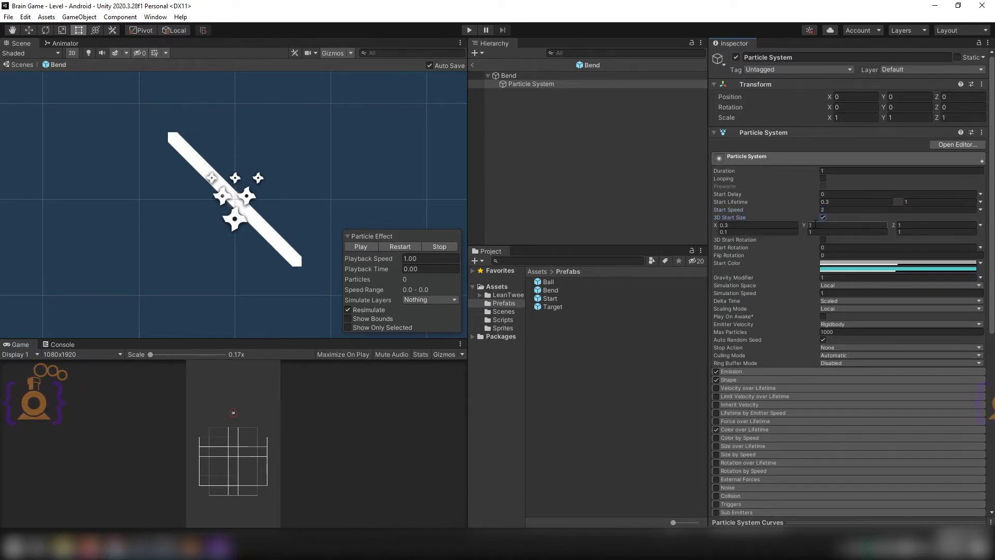
# Step: Turn off 3D Start Size, check start colours A8A8A8 and 41BEC8, and select Gravity Modifier
pyautogui.click(823, 217)
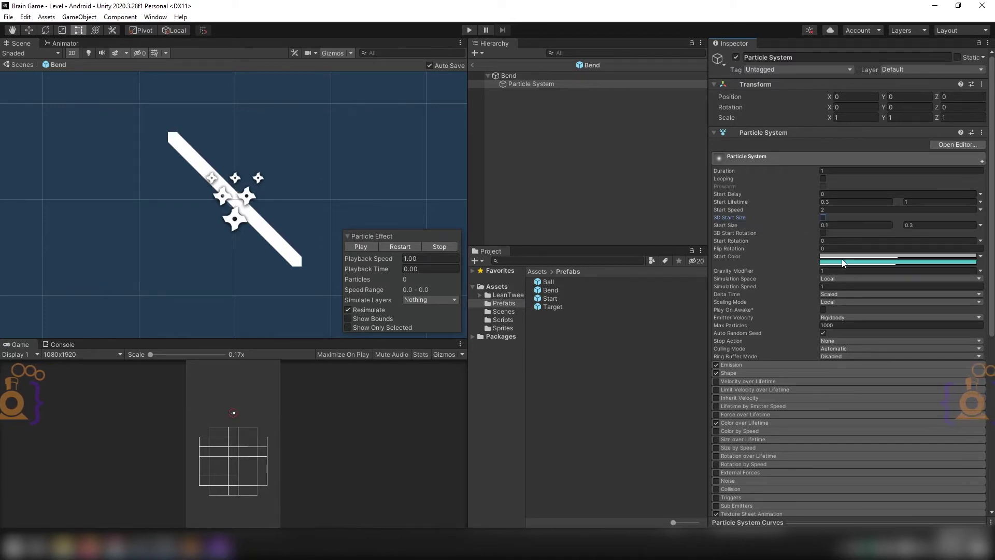
pyautogui.click(852, 259)
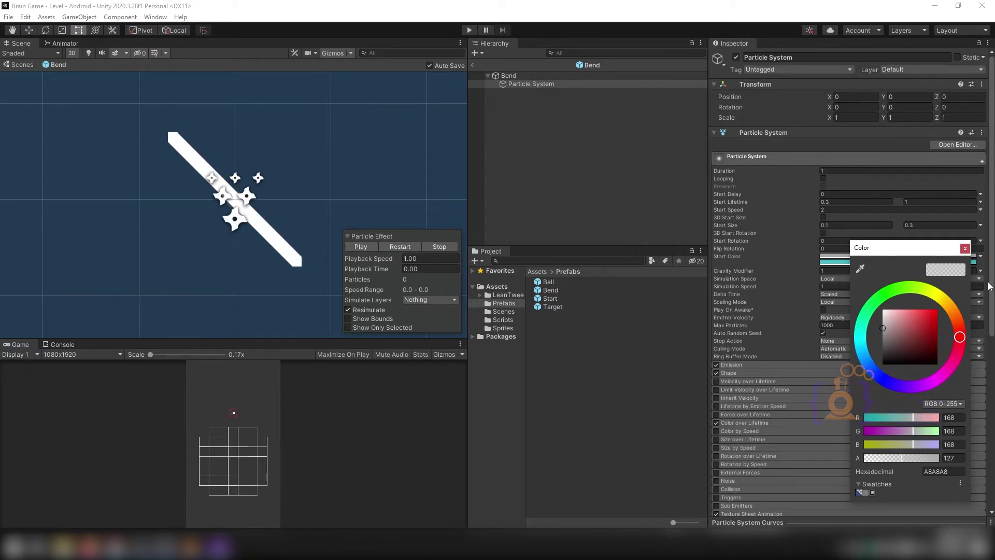
pyautogui.press('Escape')
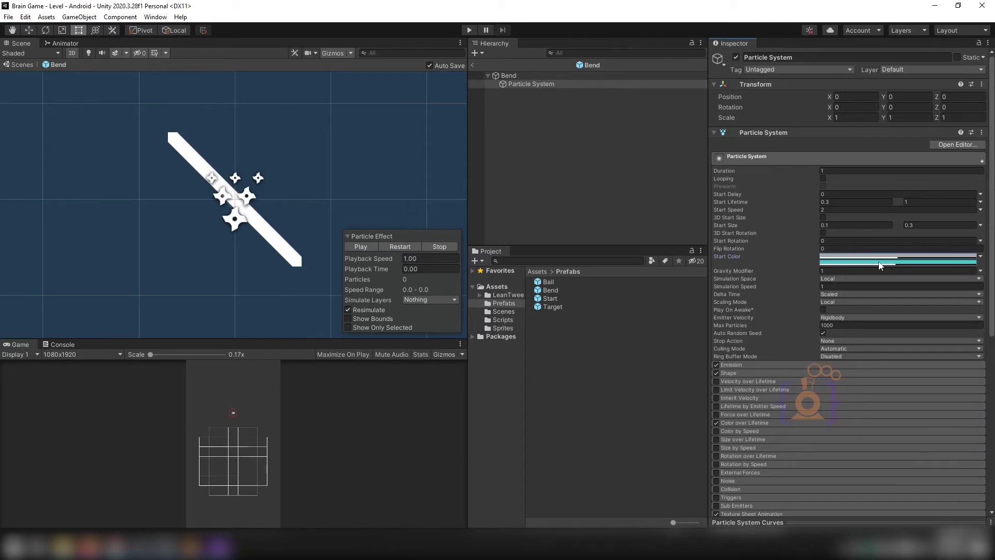
pyautogui.click(880, 264)
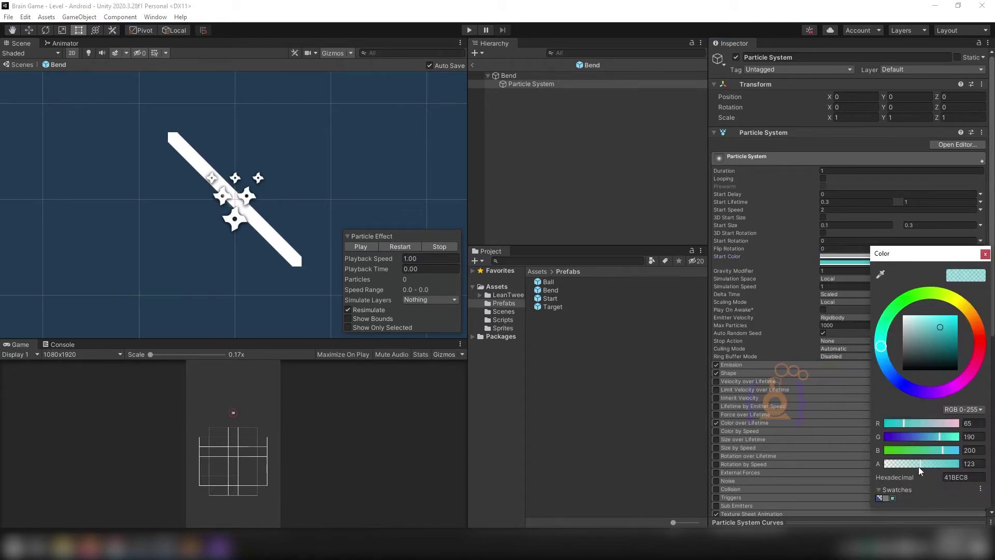
pyautogui.click(987, 256)
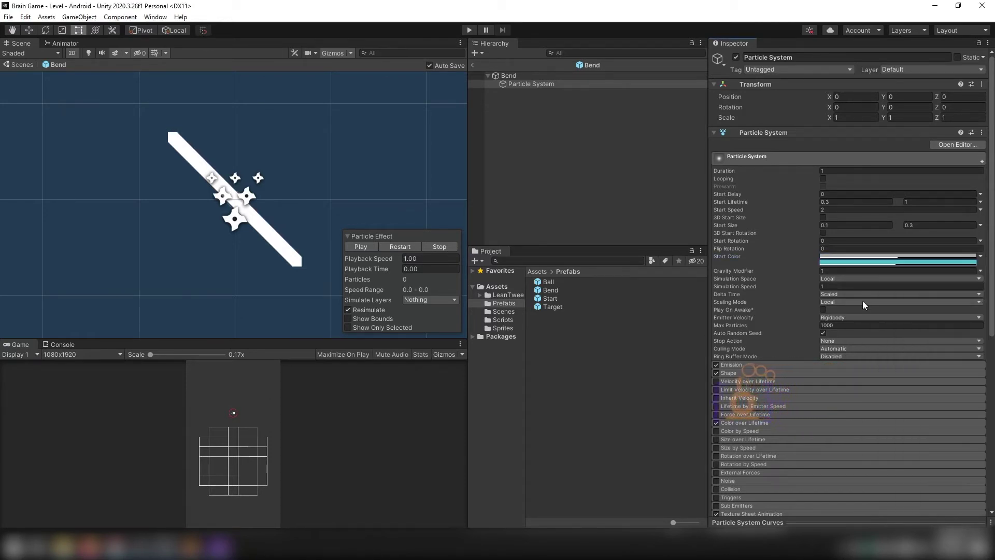
pyautogui.click(830, 271)
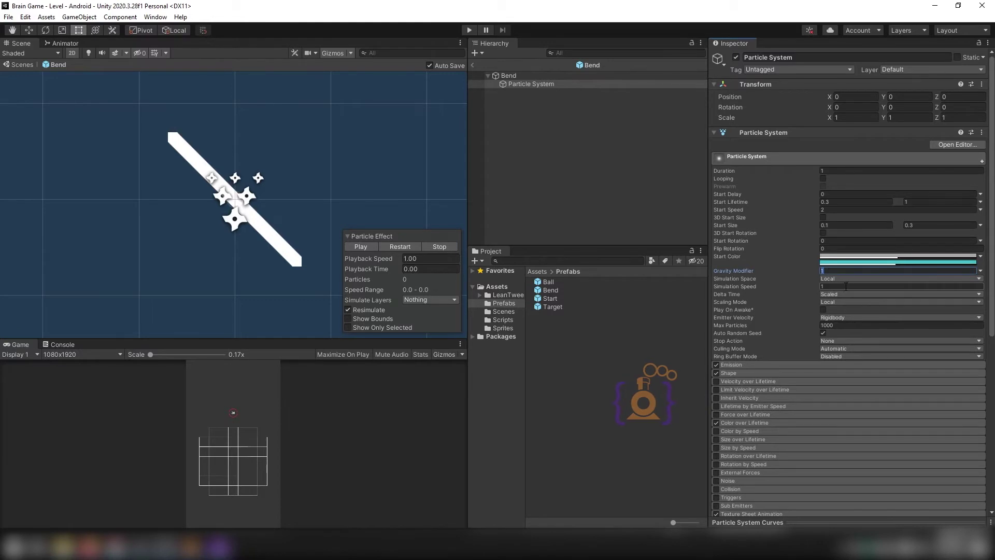
# Step: Expand Emission and Shape to review the 35-particle burst at time 0 and the circle emitter
pyautogui.scroll(-3, 846, 288)
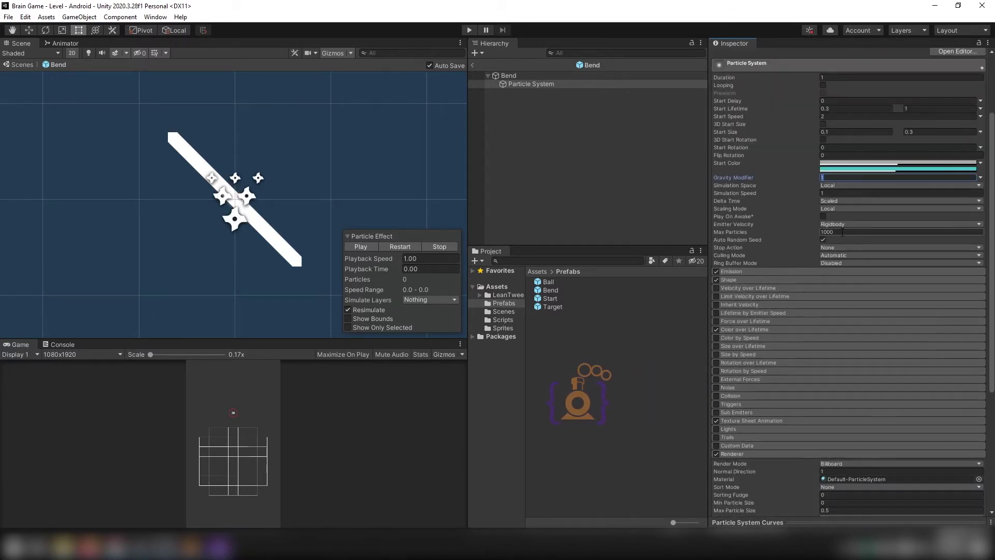
pyautogui.click(776, 272)
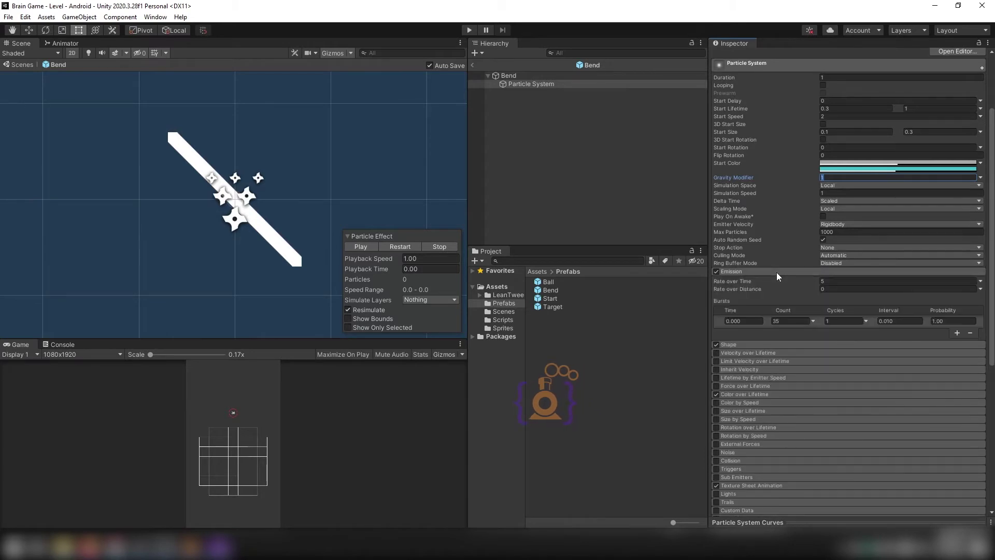
pyautogui.scroll(-3, 777, 275)
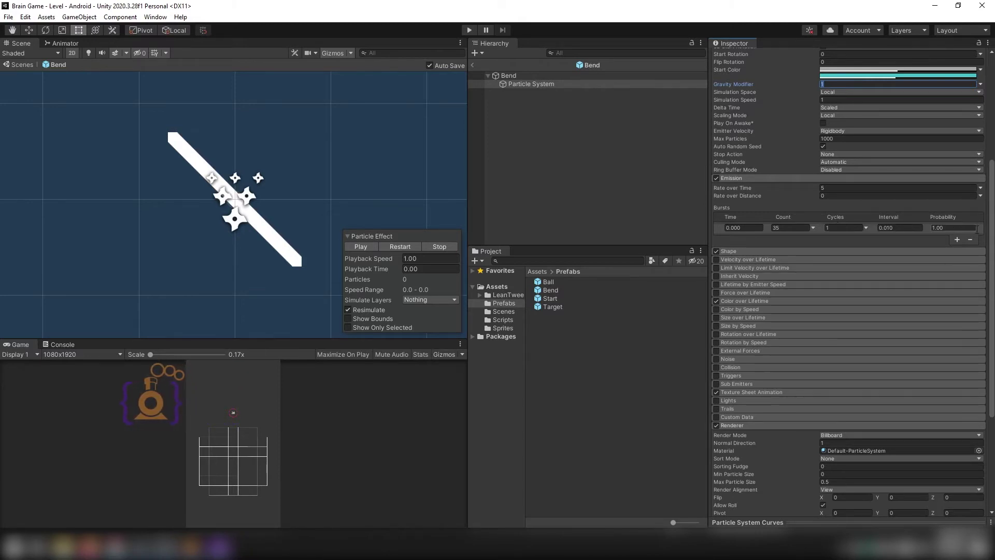
pyautogui.click(744, 251)
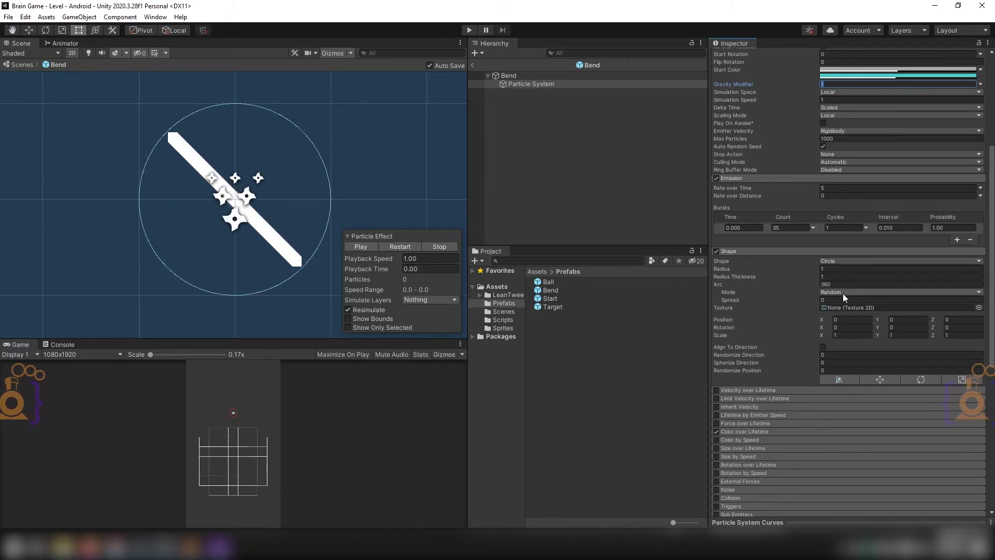
pyautogui.scroll(-5, 829, 306)
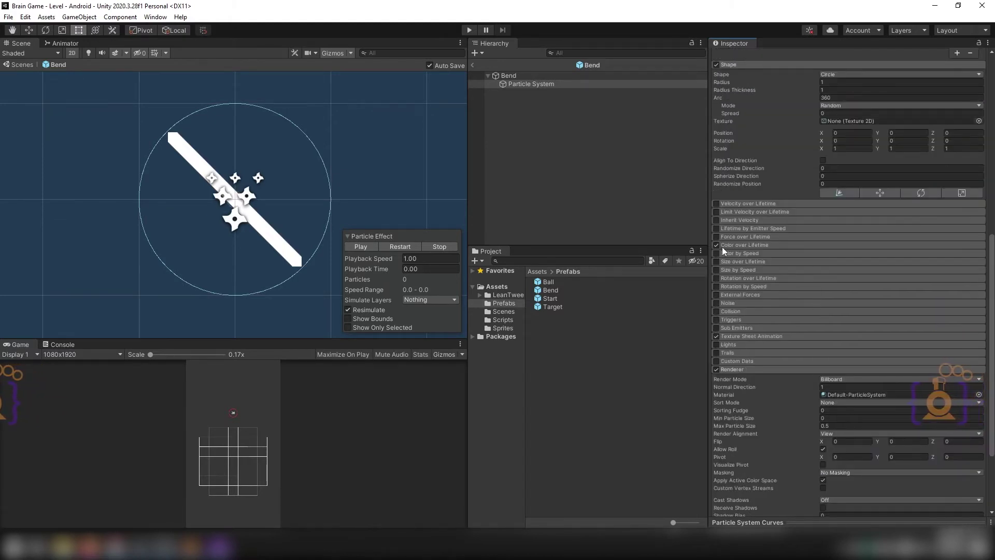
# Step: Raise the Color over Lifetime gradient's end alpha to 233 in Blend mode, then expand Texture Sheet Animation
pyautogui.click(742, 244)
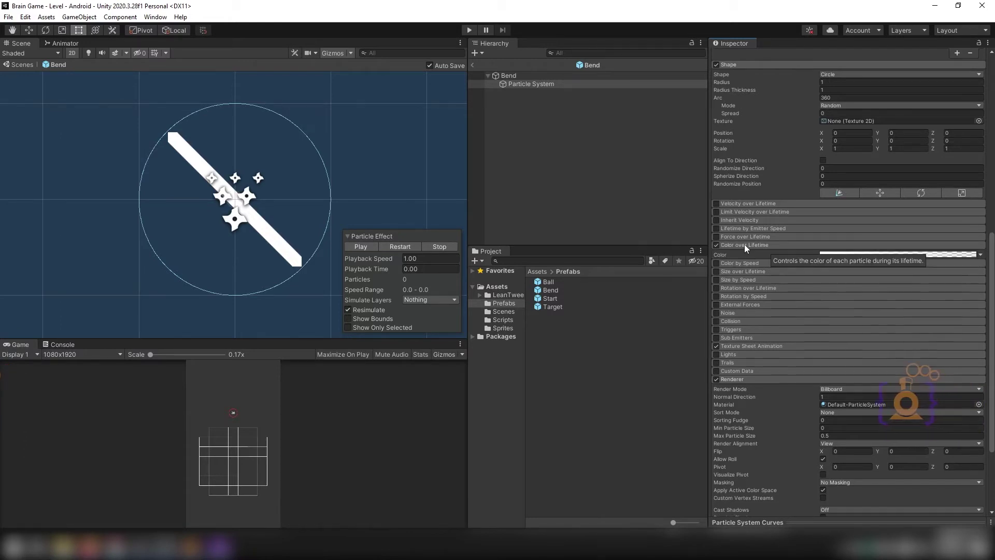
pyautogui.click(900, 255)
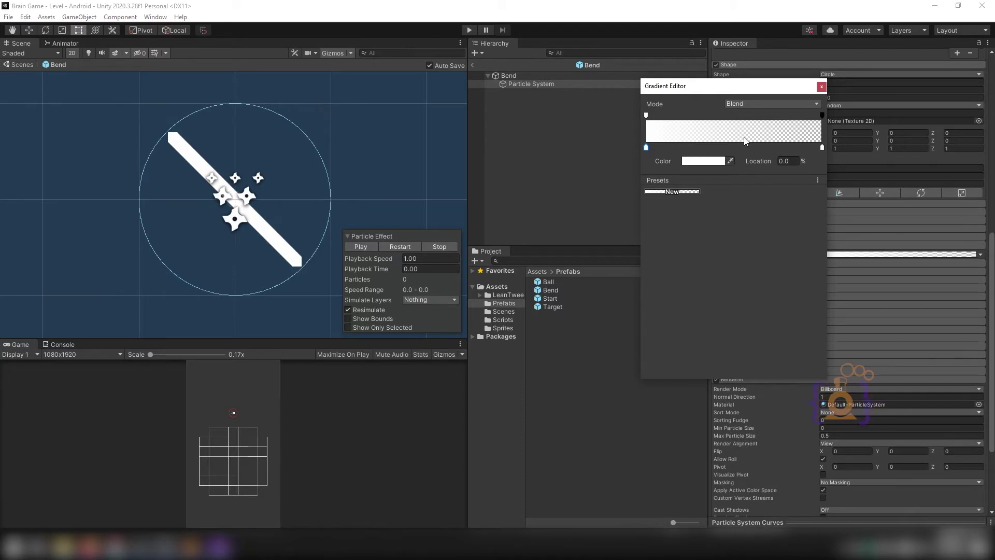
pyautogui.click(760, 103)
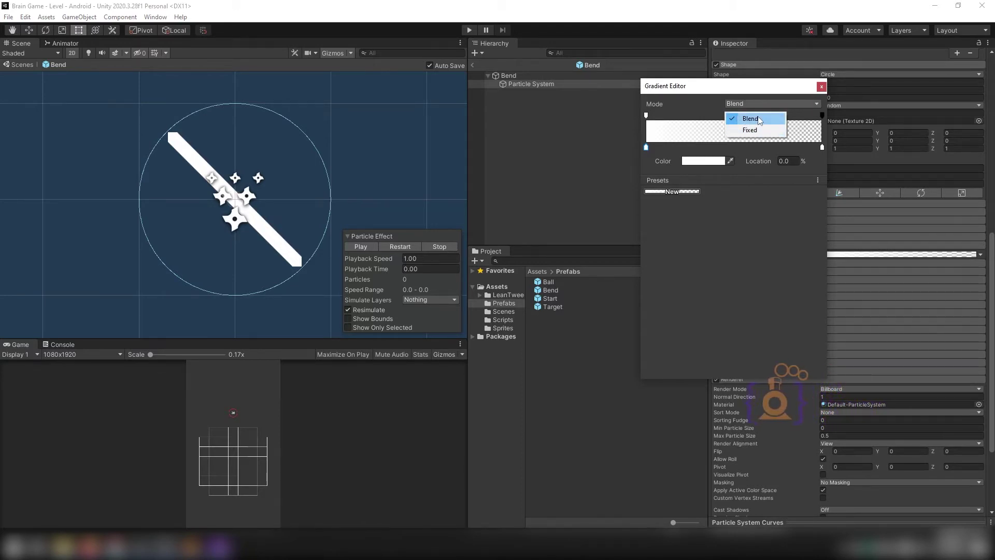
pyautogui.click(759, 119)
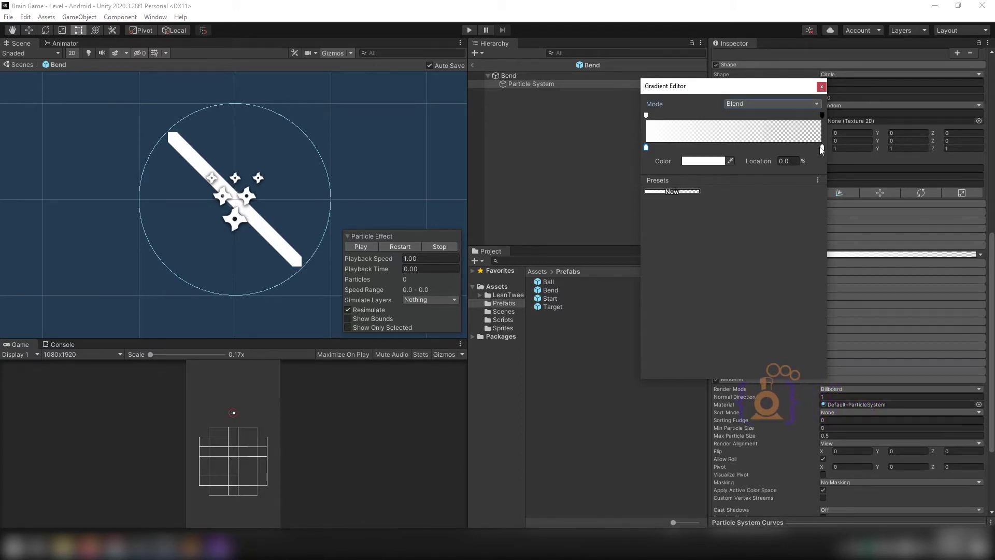
pyautogui.click(823, 115)
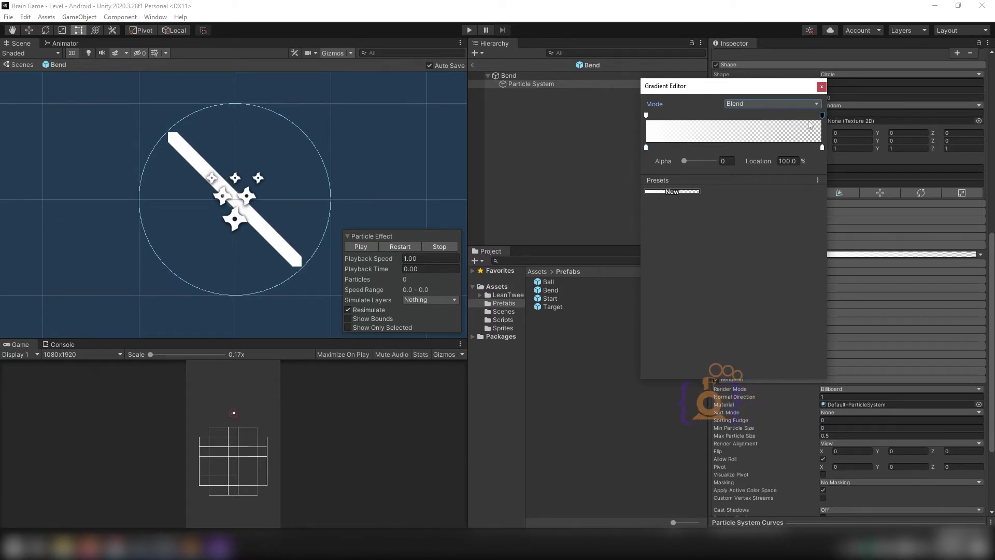
pyautogui.moveTo(685, 160)
pyautogui.mouseDown()
pyautogui.moveTo(715, 162)
pyautogui.moveTo(658, 162)
pyautogui.mouseUp()
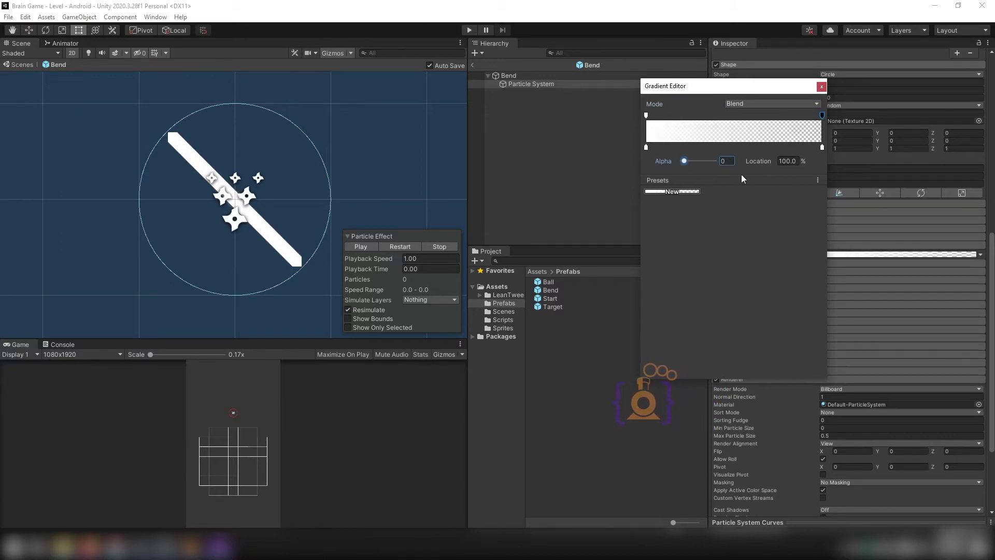
pyautogui.press('Escape')
pyautogui.scroll(-3, 758, 252)
pyautogui.click(758, 252)
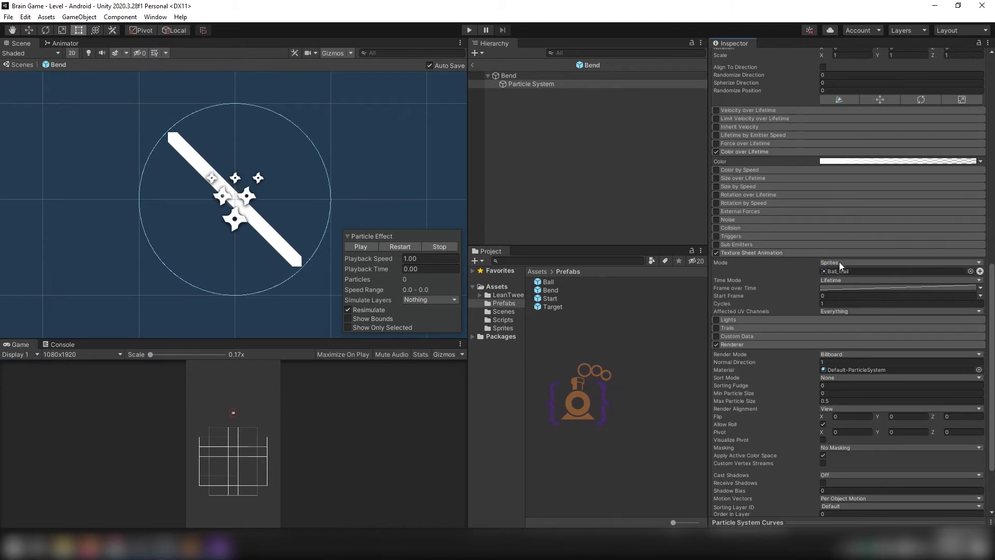
# Step: Keep Sprites mode and replace the texture sheet sprite with Ball_trail, passing over PowerUpStar
pyautogui.click(838, 262)
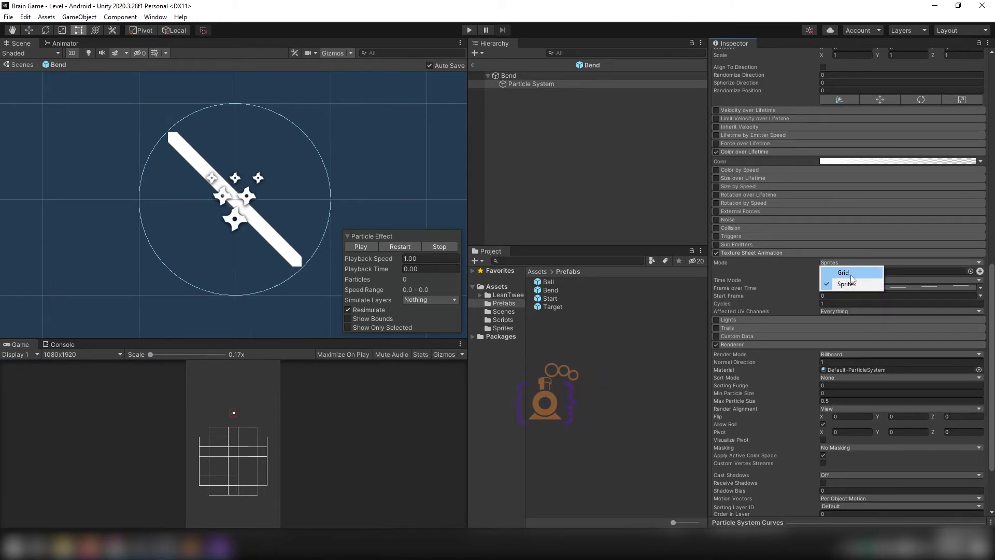
pyautogui.click(856, 288)
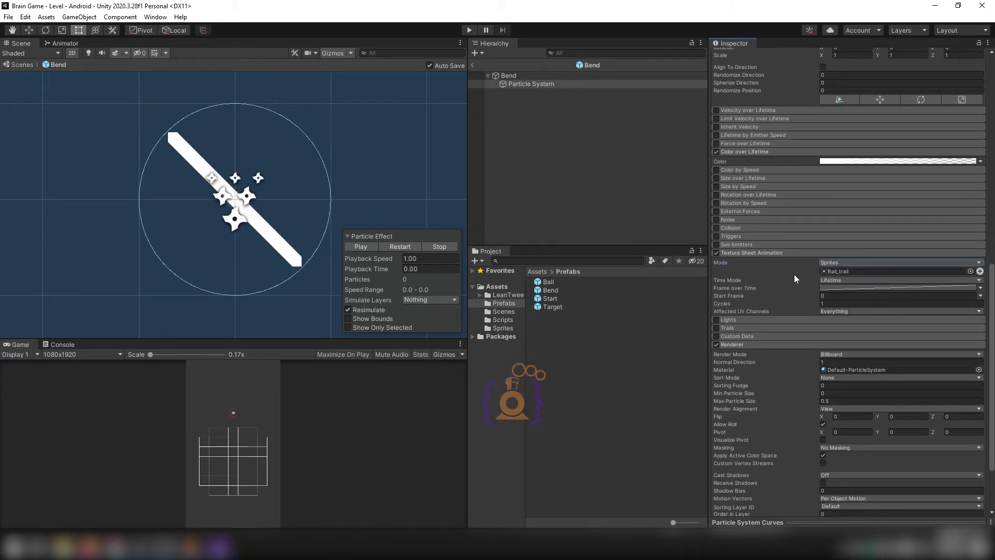
pyautogui.click(970, 271)
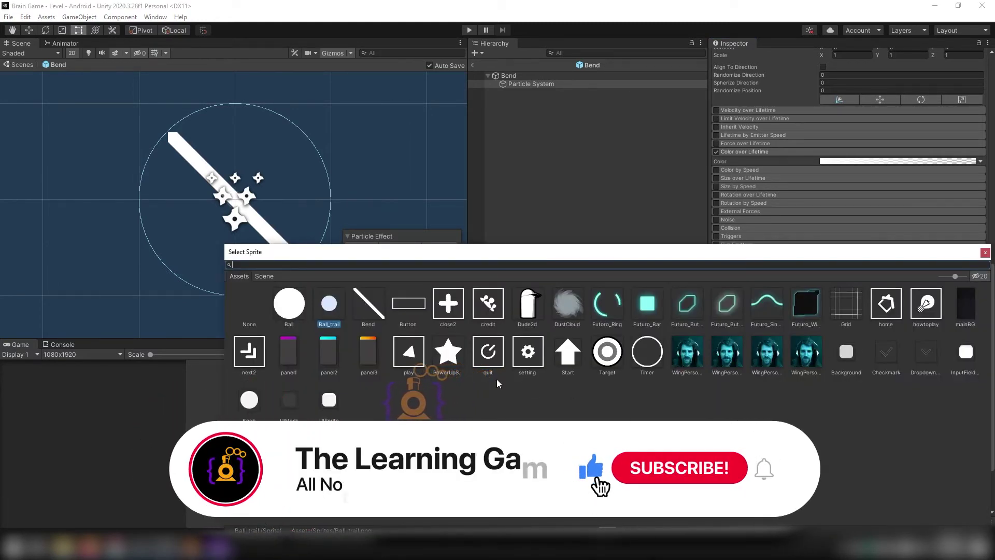
pyautogui.click(448, 355)
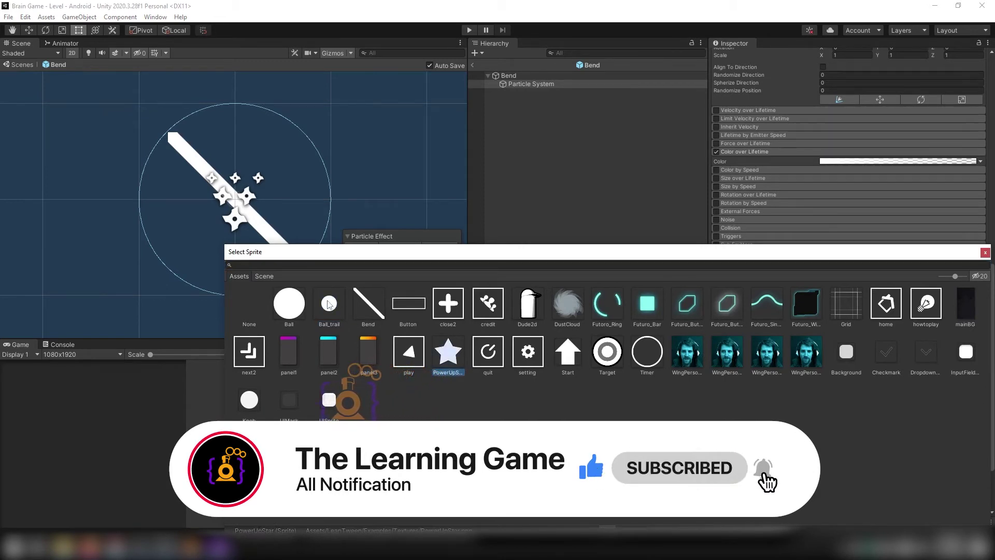
pyautogui.click(328, 304)
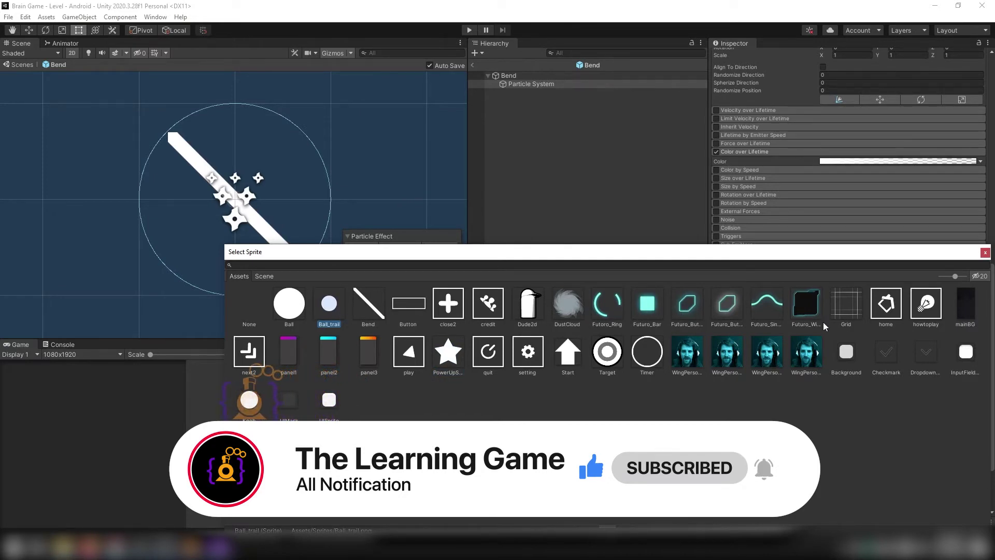
pyautogui.click(986, 253)
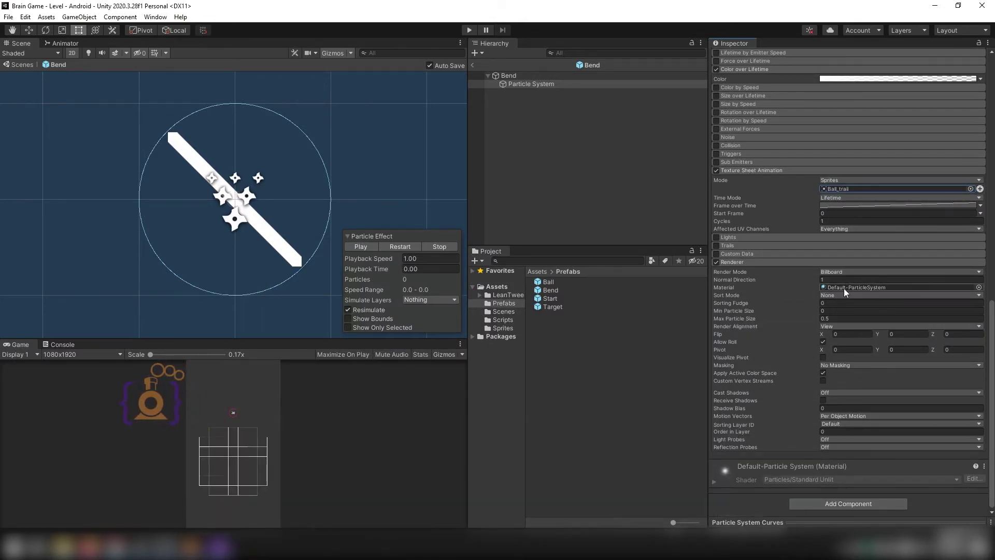
# Step: Review the particle Renderer settings, then select Bend in the Hierarchy to show BendBehaviour
pyautogui.scroll(10, 844, 288)
pyautogui.scroll(3, 845, 288)
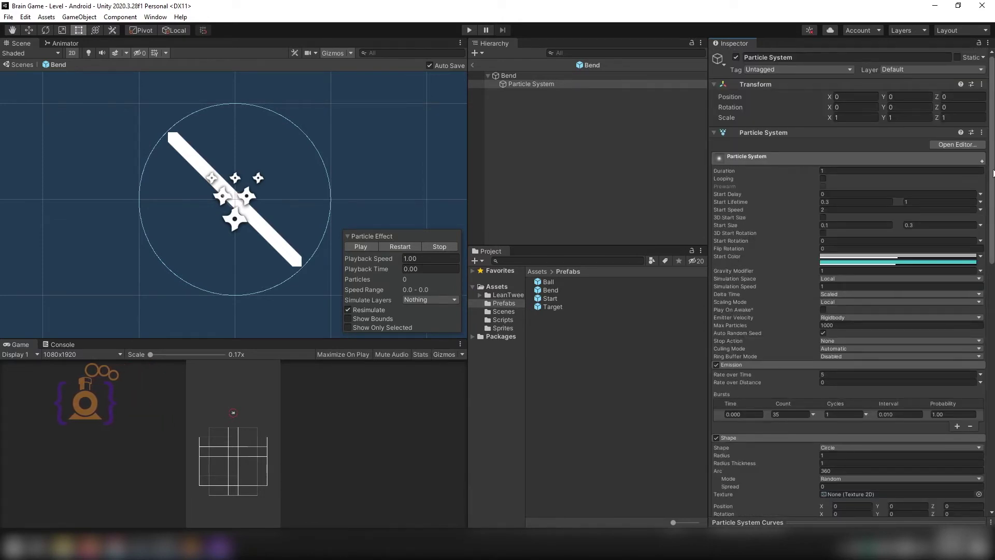
pyautogui.scroll(-1, 994, 173)
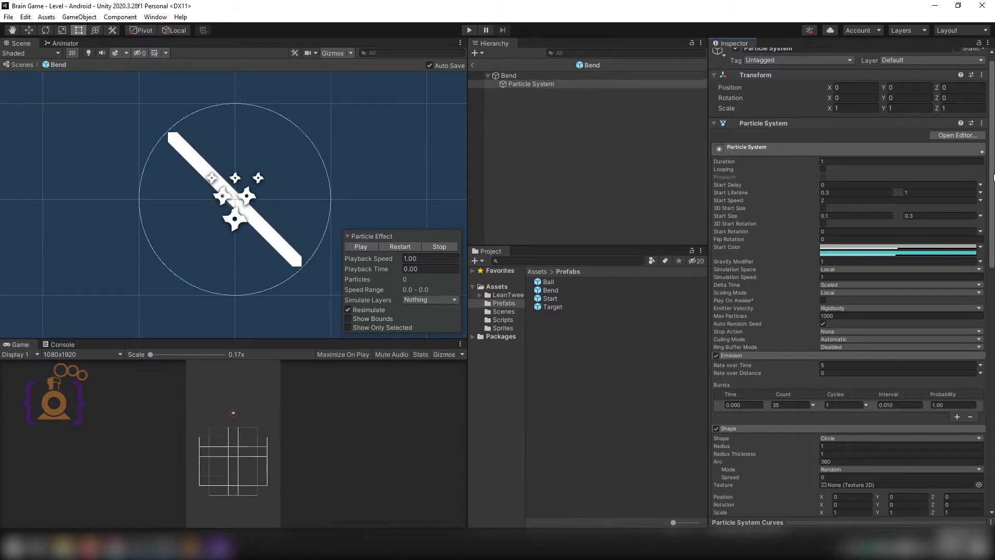
pyautogui.scroll(-2, 994, 172)
pyautogui.scroll(-1, 994, 173)
pyautogui.scroll(-2, 994, 172)
pyautogui.scroll(-2, 850, 280)
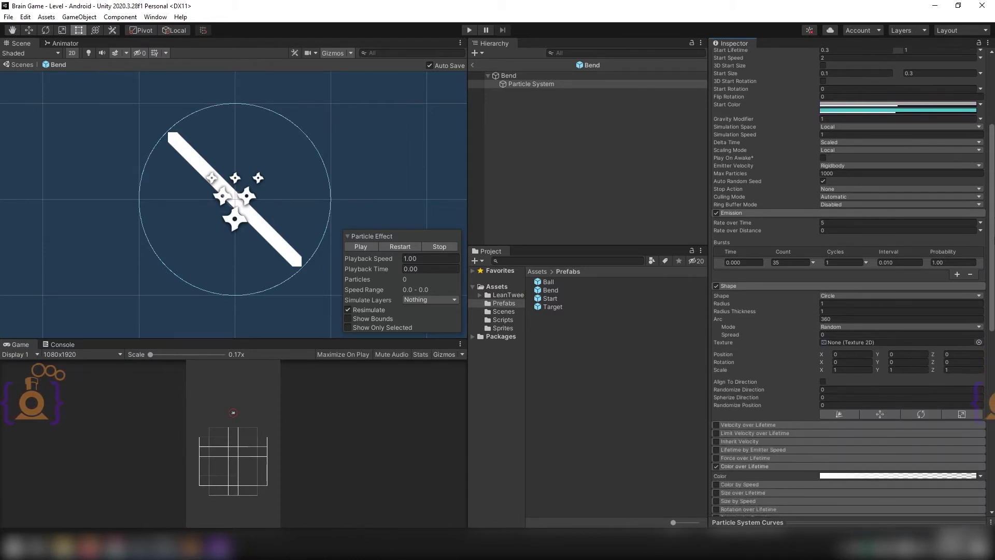
pyautogui.scroll(-2, 850, 280)
pyautogui.scroll(-3, 851, 280)
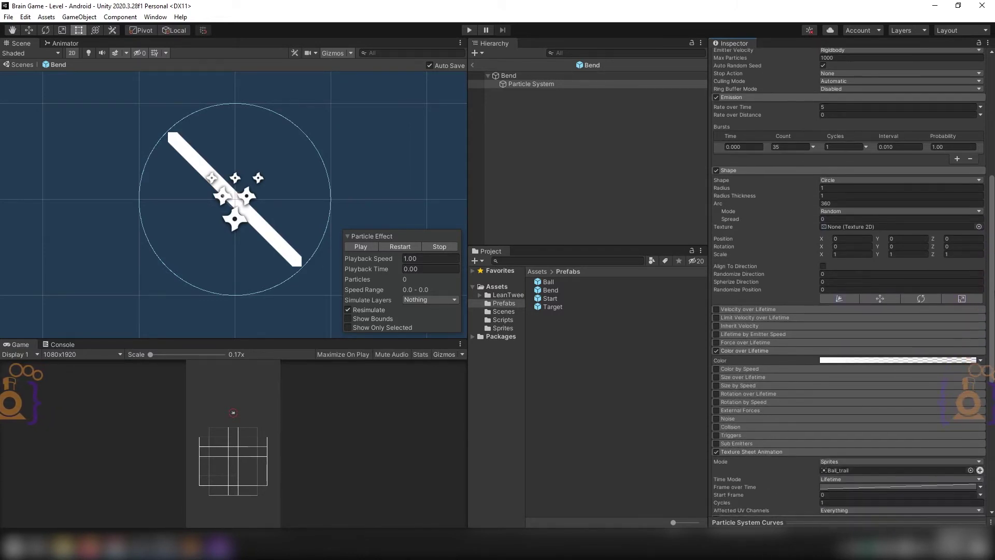
pyautogui.scroll(-2, 851, 279)
pyautogui.scroll(-3, 850, 280)
pyautogui.scroll(-3, 850, 280)
pyautogui.scroll(-2, 850, 280)
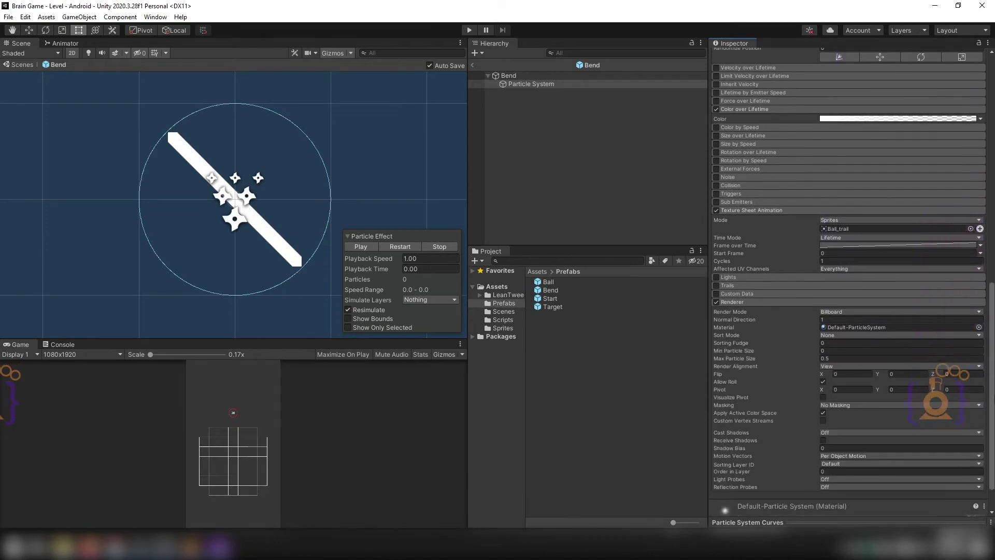
pyautogui.scroll(-2, 850, 280)
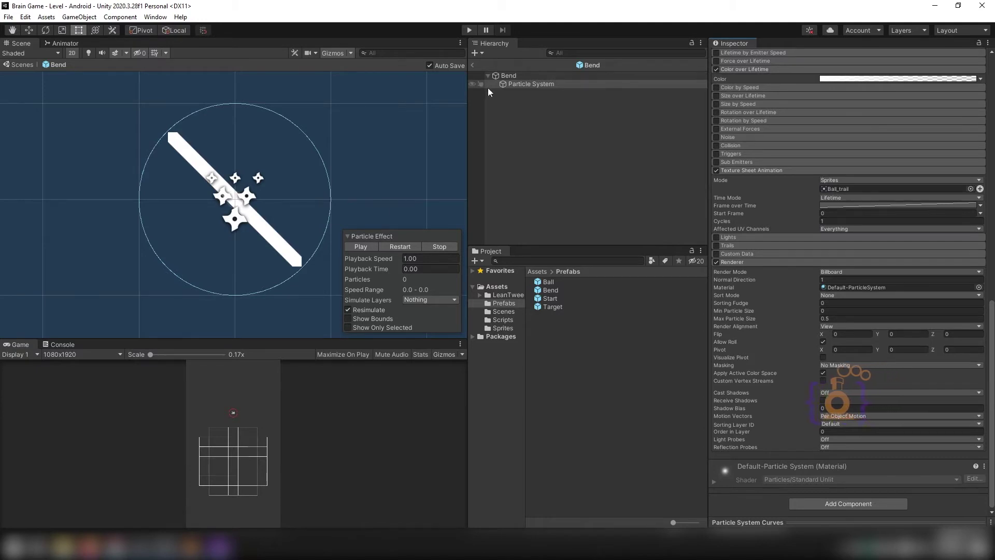
pyautogui.click(507, 77)
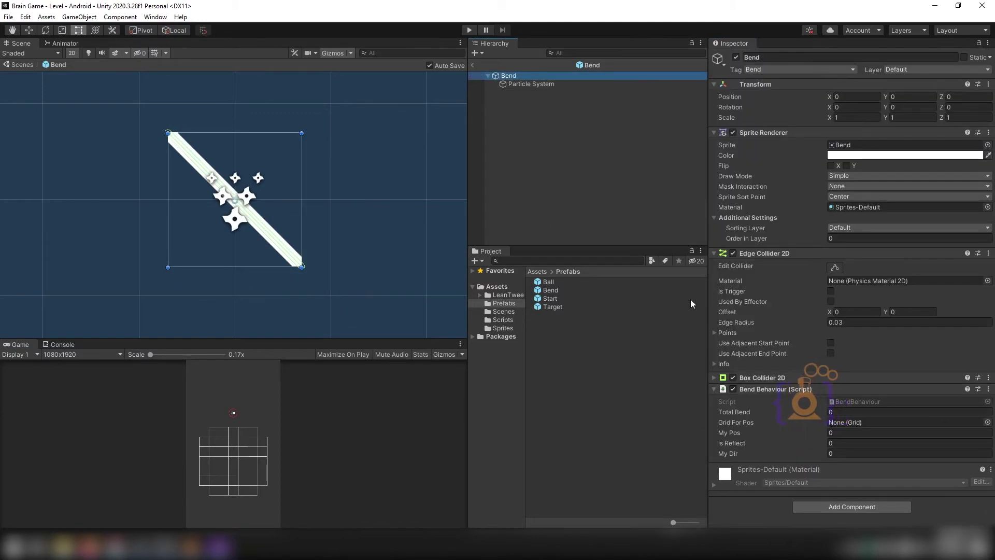
# Step: Open BendBehaviour in Visual Studio and declare 'ParticleSystem particle;' below myDir
pyautogui.doubleClick(874, 402)
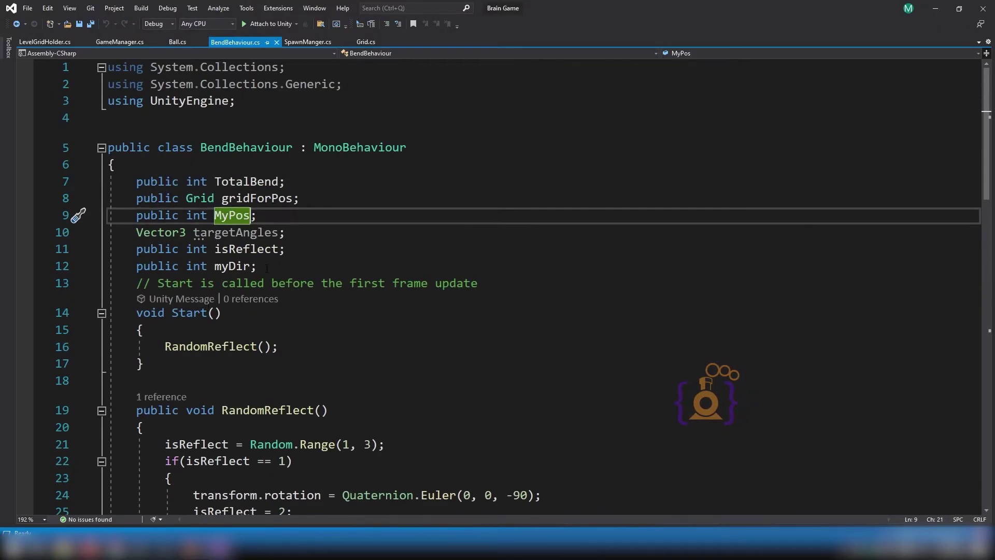
pyautogui.click(266, 266)
pyautogui.press('Return')
pyautogui.press('Return')
pyautogui.write('ParticleSystem')
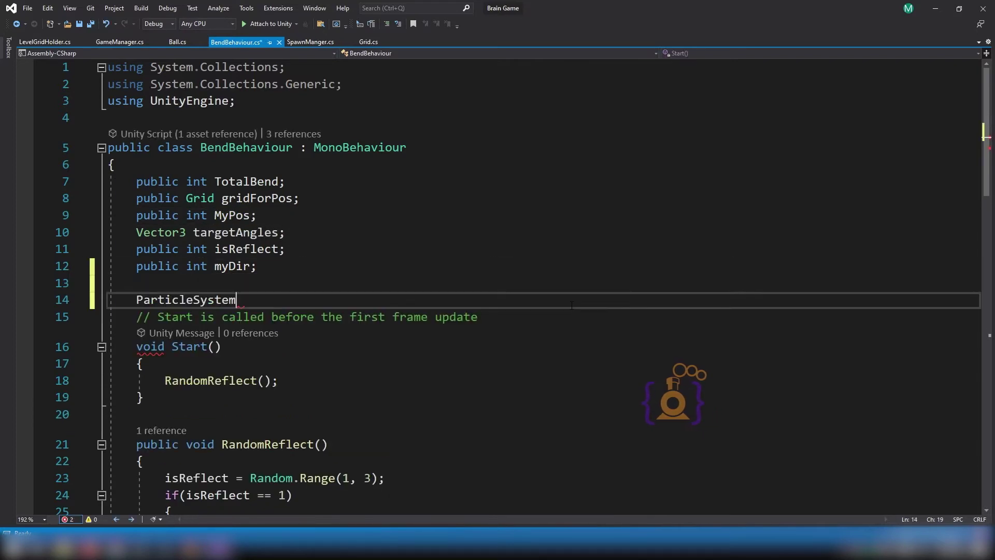
pyautogui.write(' pr')
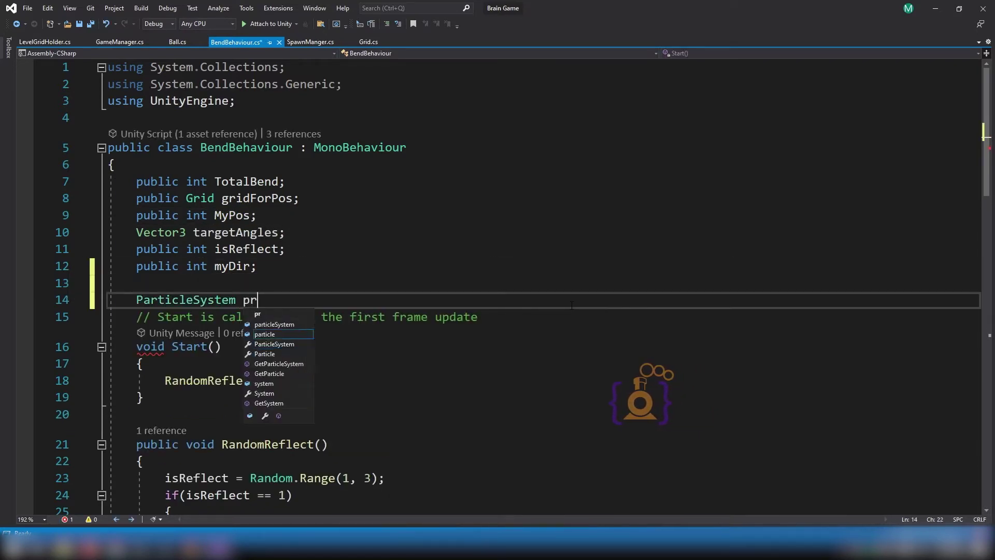
pyautogui.press('BackSpace')
pyautogui.write('ar;')
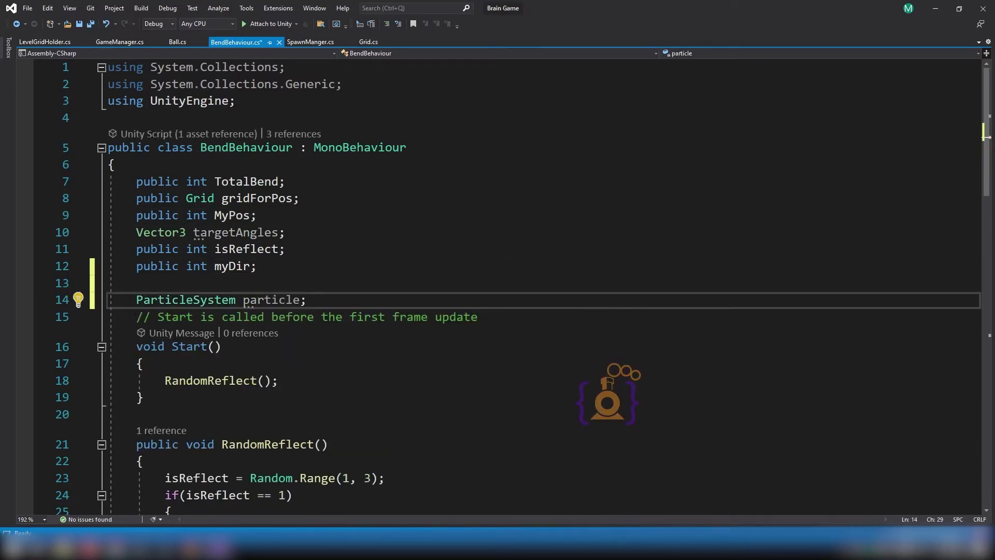
# Step: Add a //RandomReflect comment after the RandomReflect method's closing brace
pyautogui.scroll(-5, 498, 285)
pyautogui.scroll(-4, 498, 286)
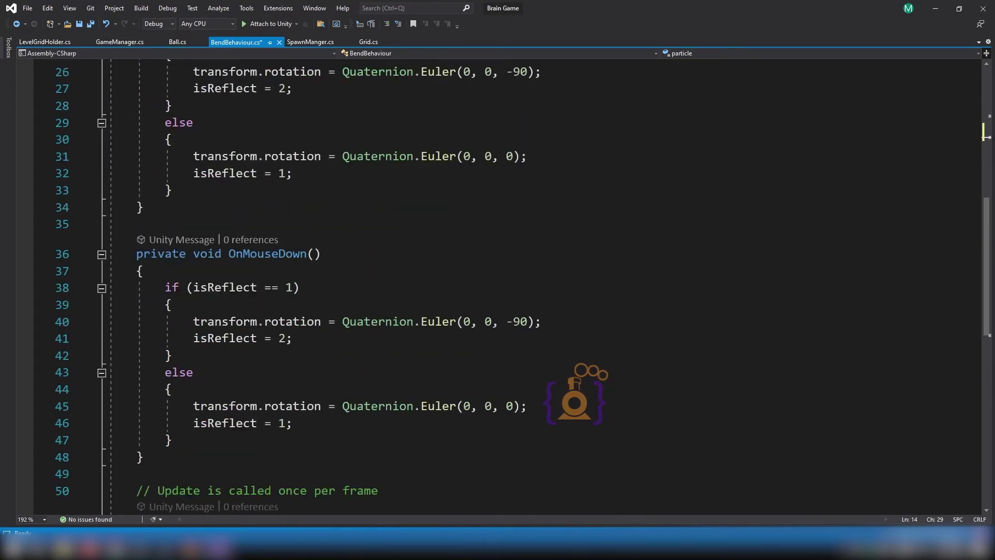
pyautogui.scroll(4, 242, 192)
pyautogui.doubleClick(241, 191)
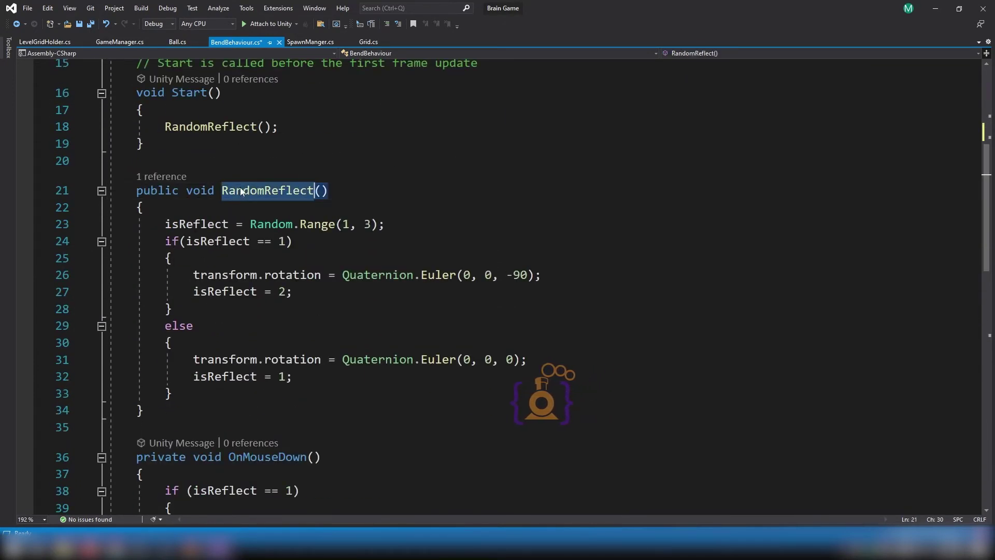
pyautogui.click(157, 411)
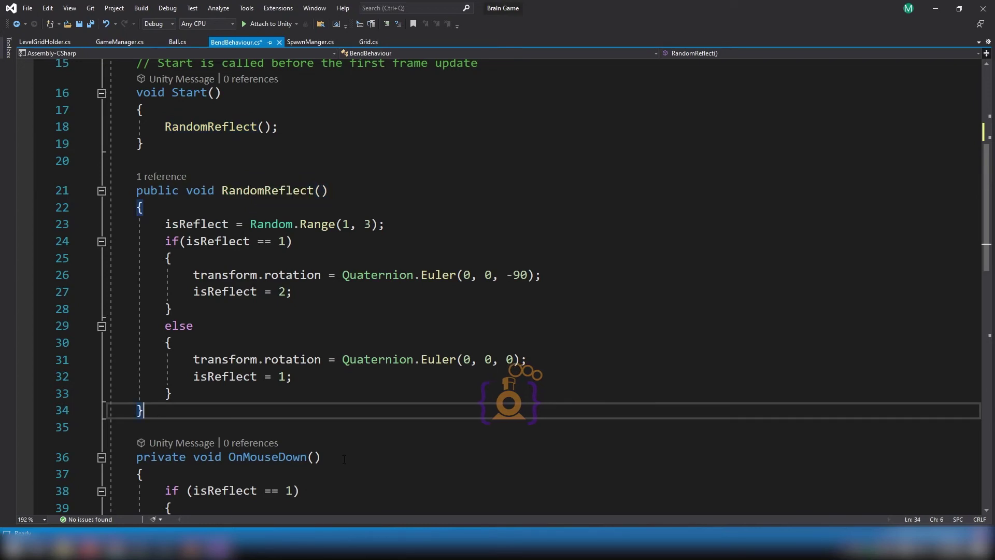
pyautogui.write('//RandomReflect')
pyautogui.press('Return')
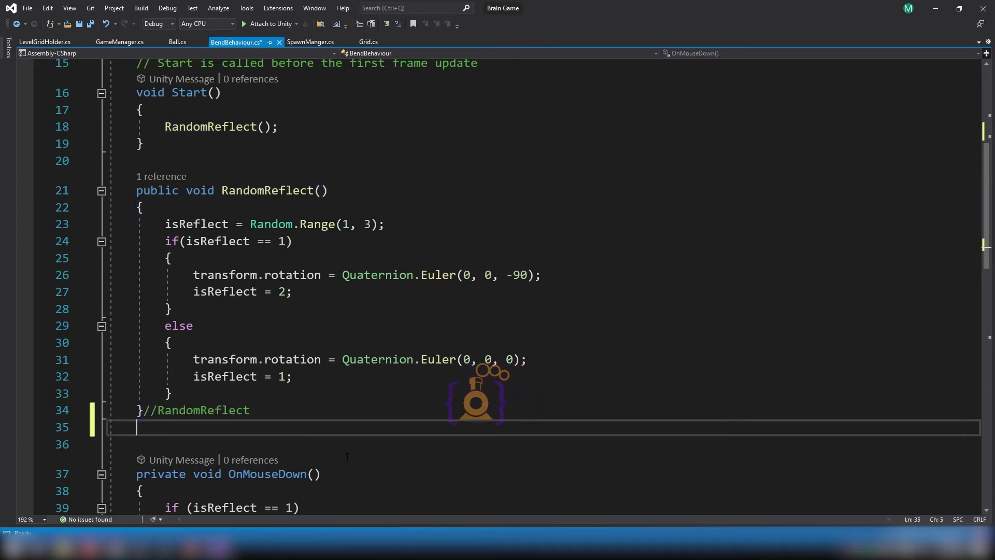
# Step: Add a //OnMouseDown comment after the OnMouseDown method's closing brace
pyautogui.scroll(-2, 347, 457)
pyautogui.scroll(-3, 290, 394)
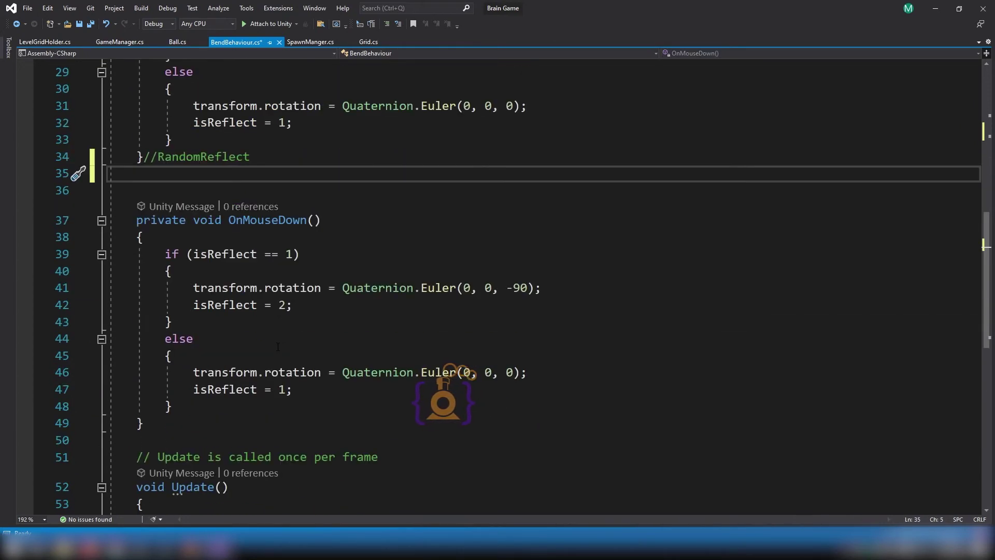
pyautogui.scroll(-3, 181, 274)
pyautogui.scroll(2, 181, 274)
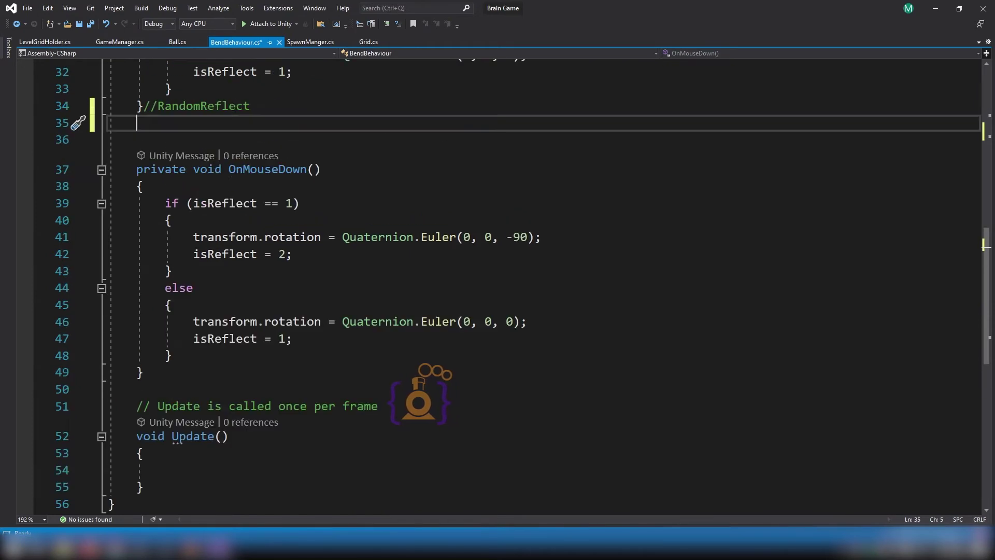
pyautogui.click(258, 169)
pyautogui.doubleClick(260, 169)
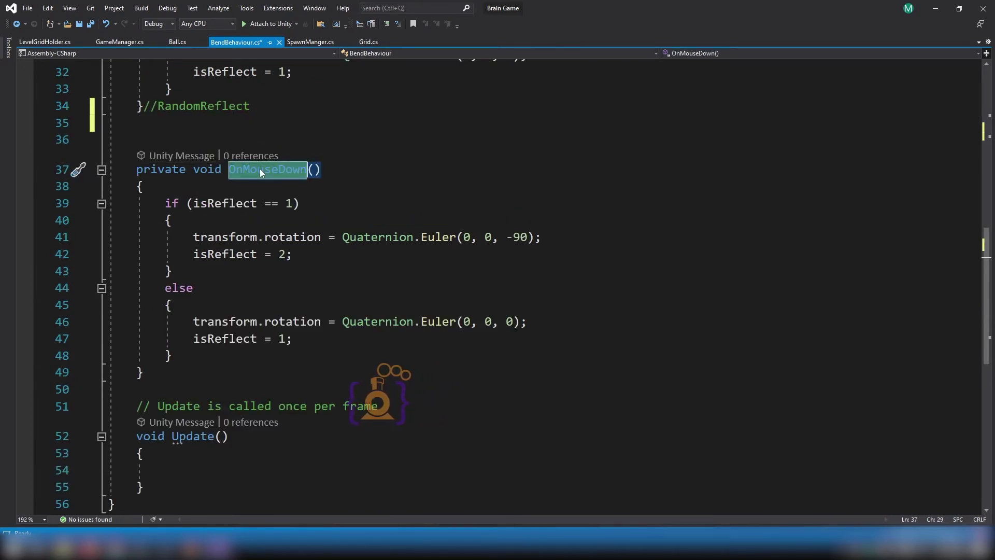
pyautogui.click(170, 368)
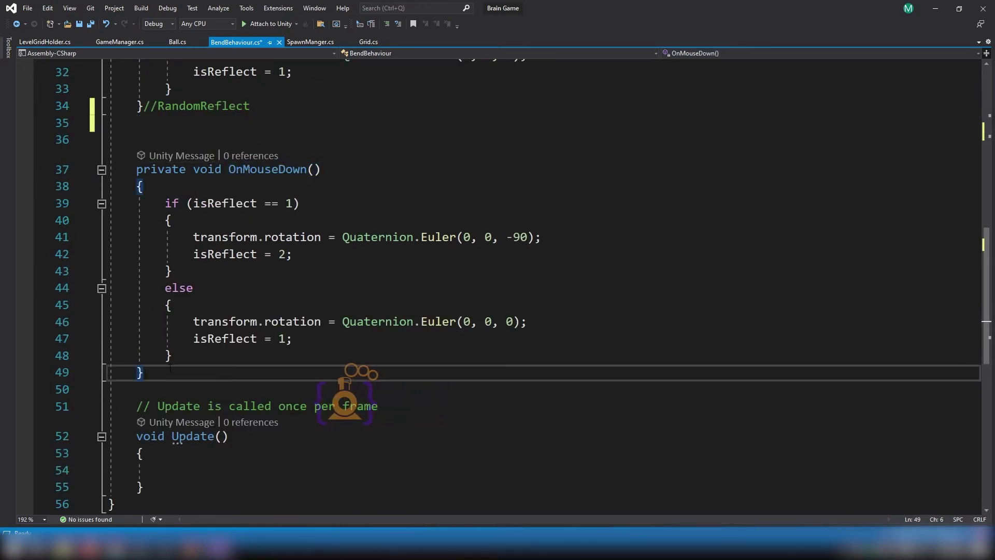
pyautogui.write('//OnMouseDown')
pyautogui.press('Return')
pyautogui.scroll(-1, 170, 367)
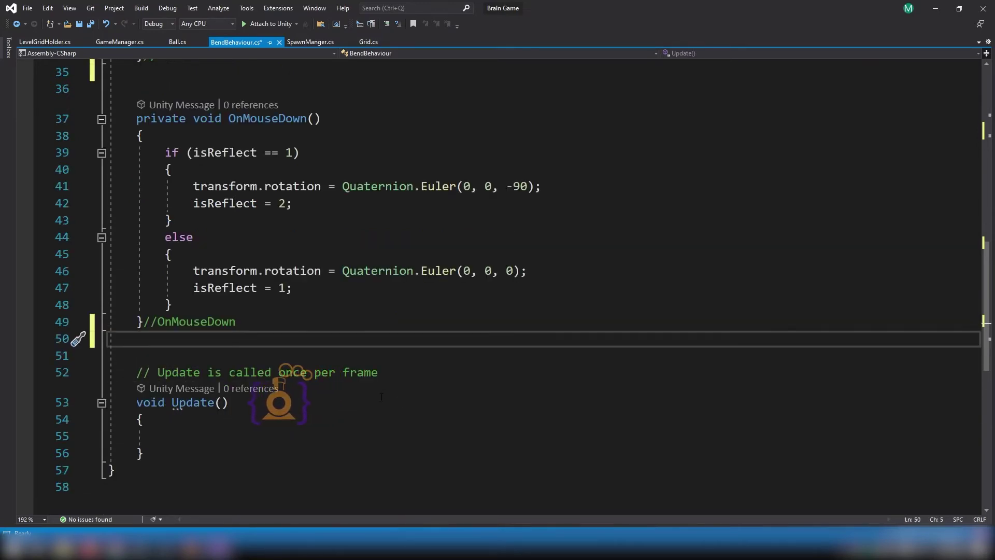
# Step: Add an OnCollisionEnter2D method stub from the 'void oncol' completion
pyautogui.press('Return')
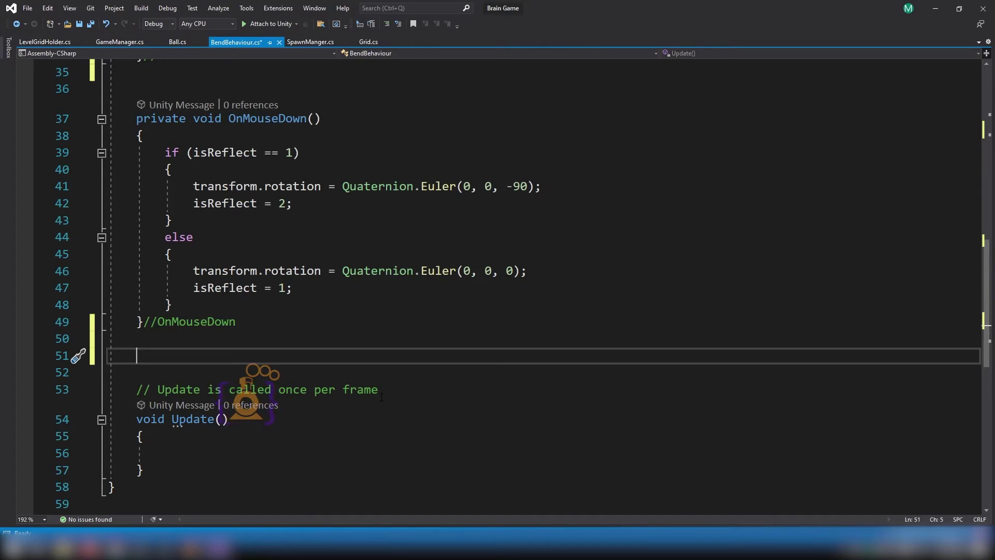
pyautogui.write('void onc')
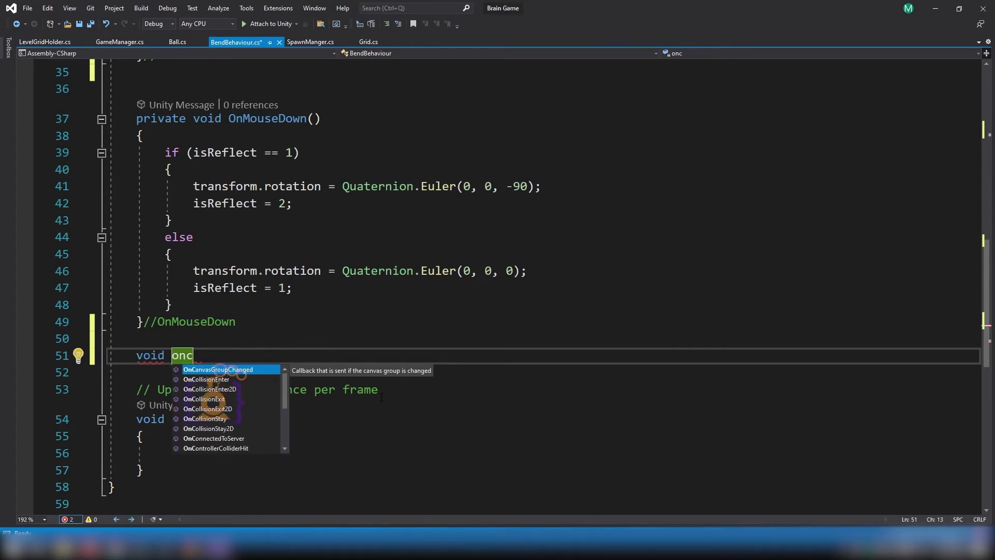
pyautogui.write('ol')
pyautogui.press('Down')
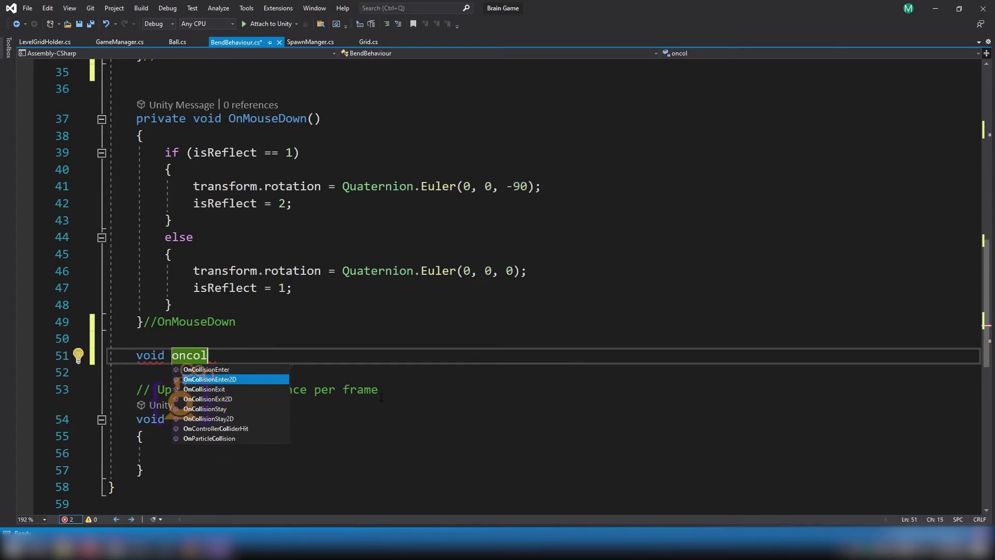
pyautogui.press('Tab')
pyautogui.scroll(-1, 382, 397)
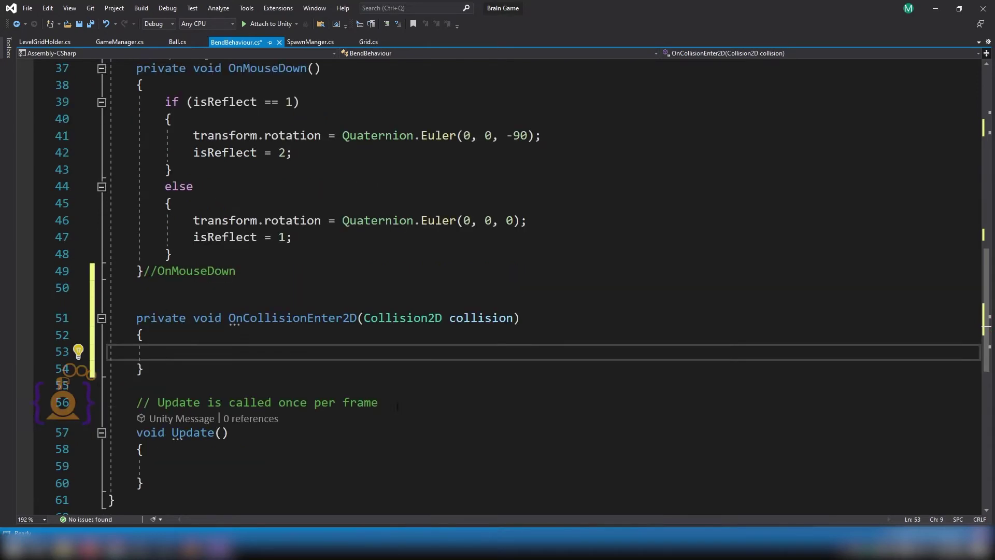
pyautogui.scroll(-1, 410, 389)
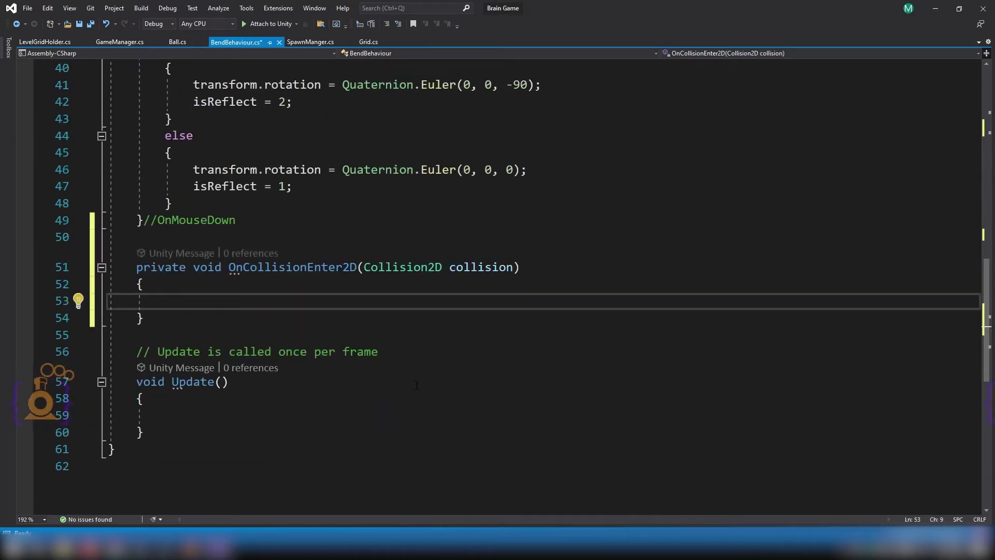
# Step: Write if(collision.gameObject.CompareTag("Ball")) with an empty block inside the handler
pyautogui.write('if')
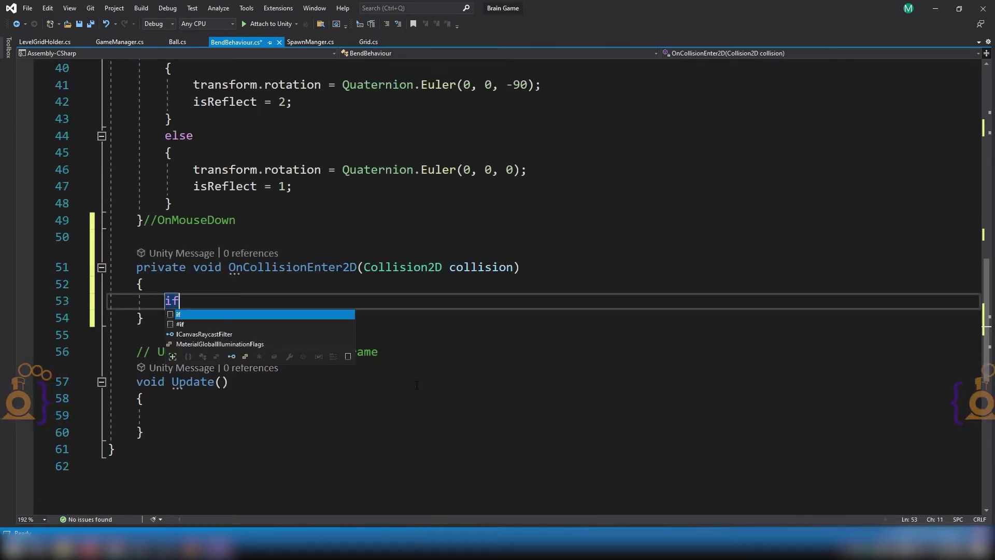
pyautogui.write('(')
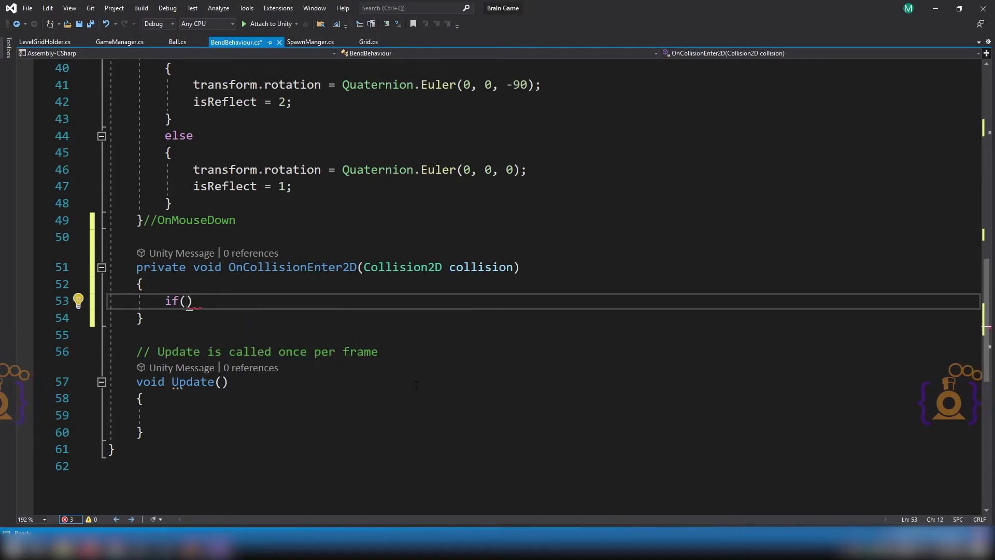
pyautogui.write('co')
pyautogui.press('Tab')
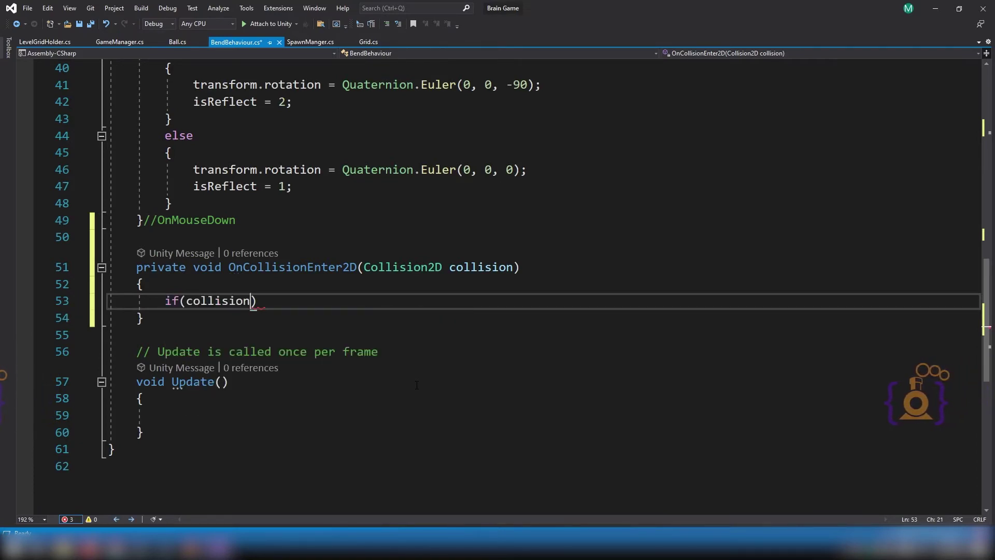
pyautogui.write('.ga')
pyautogui.press('Tab')
pyautogui.write('.')
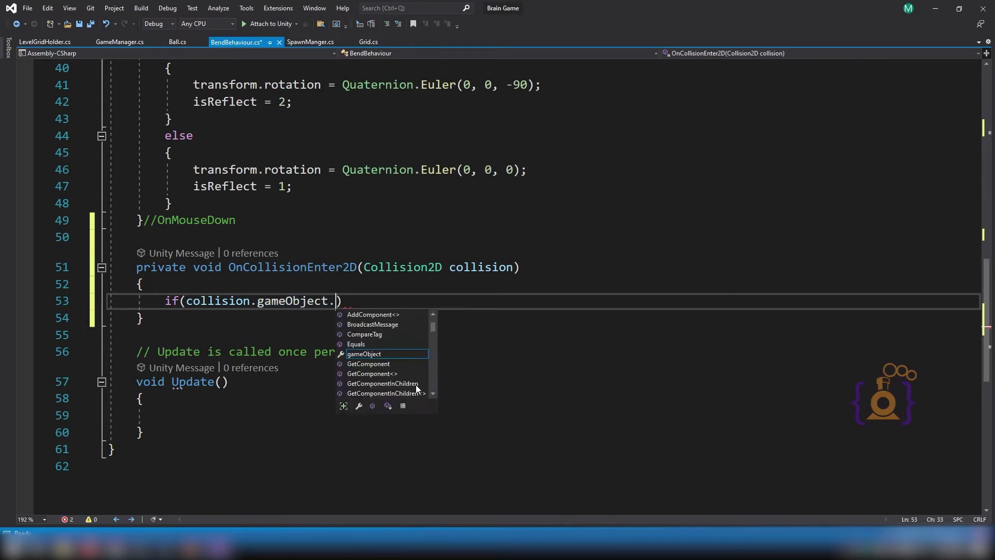
pyautogui.write('co')
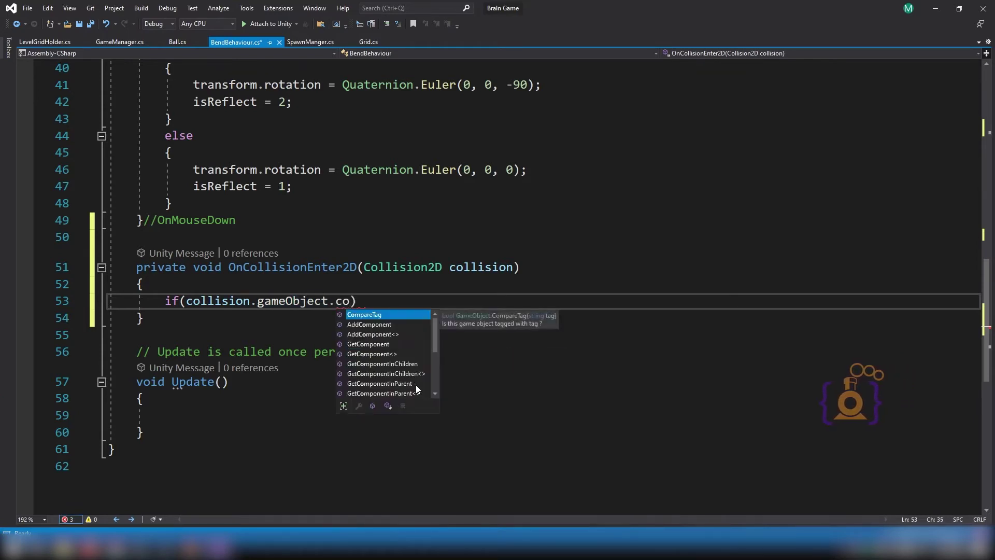
pyautogui.press('Tab')
pyautogui.write('(')
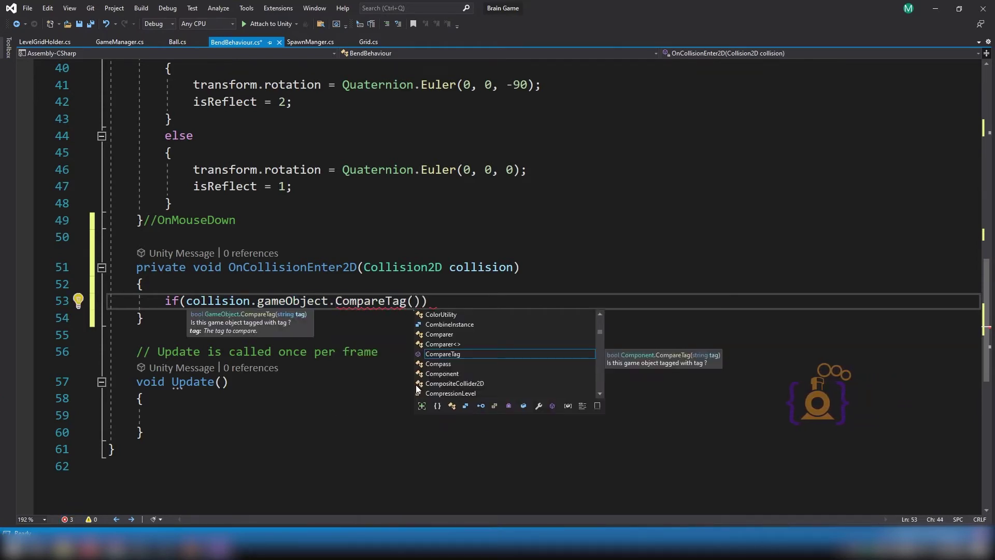
pyautogui.write('"')
pyautogui.write('Ball')
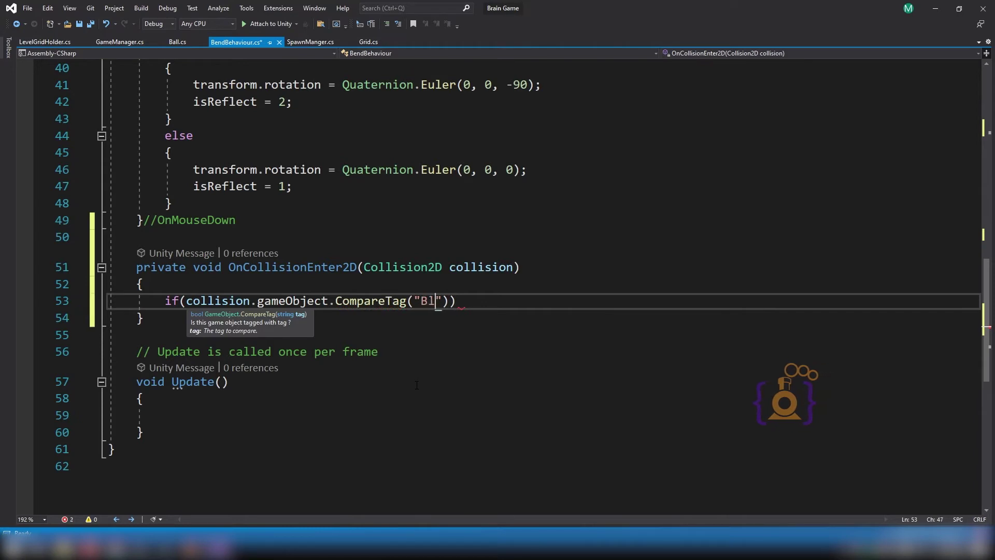
pyautogui.press('End')
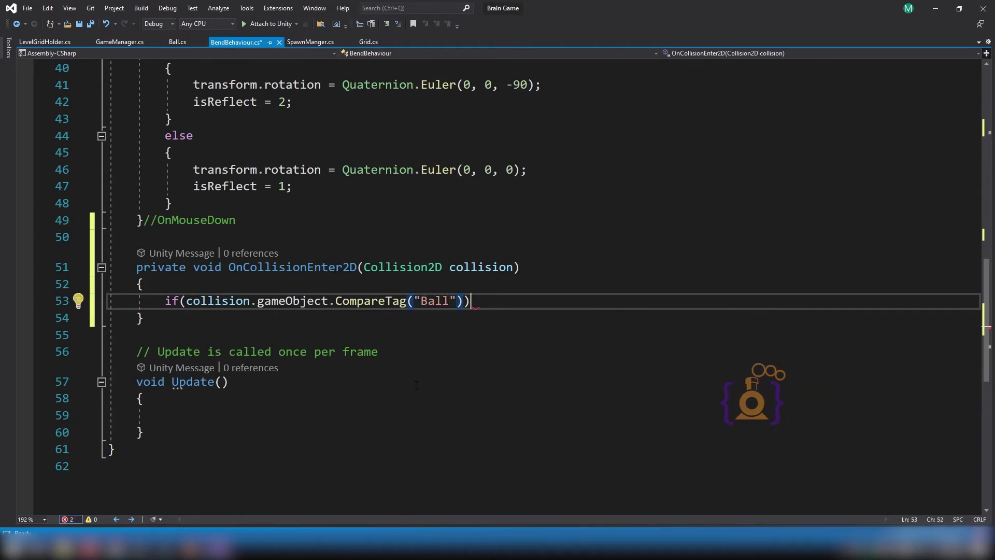
pyautogui.press('Return')
pyautogui.write('{')
pyautogui.press('Return')
pyautogui.click(165, 547)
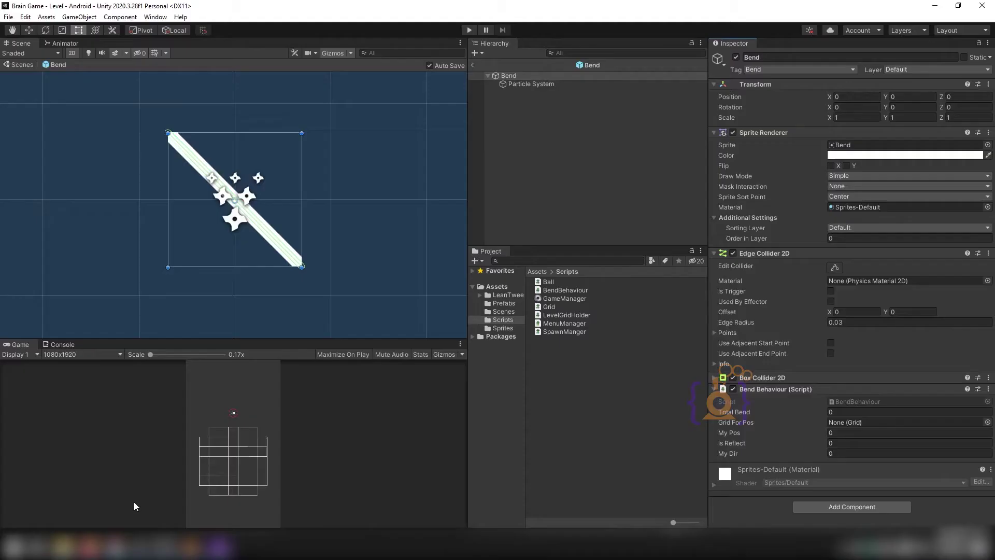
pyautogui.click(503, 303)
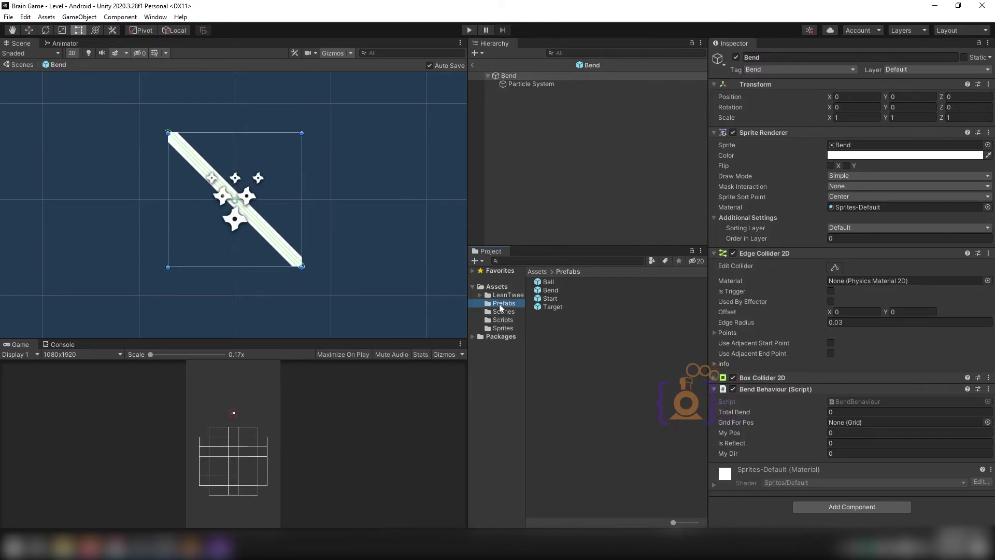
pyautogui.click(549, 290)
pyautogui.click(548, 282)
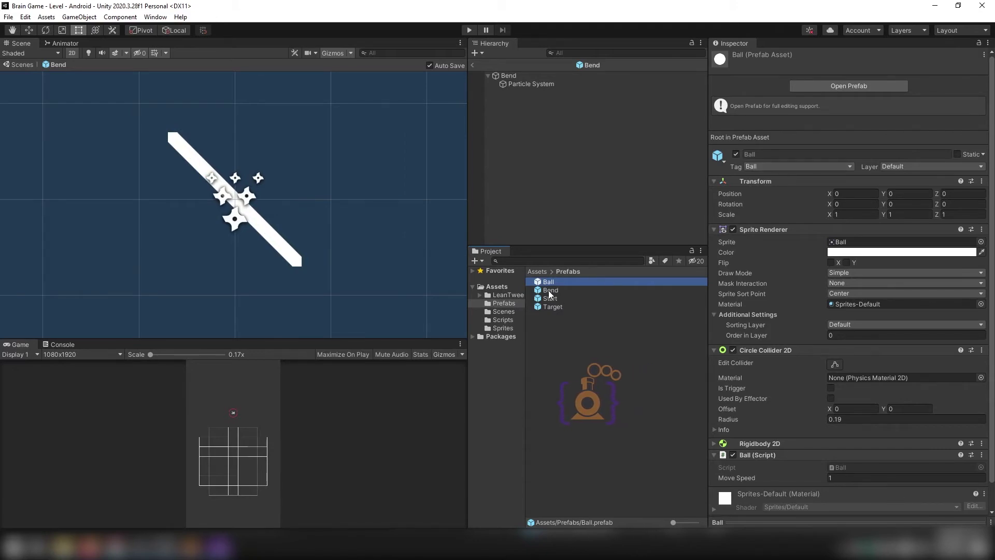
pyautogui.hotkey('alt', 'Tab')
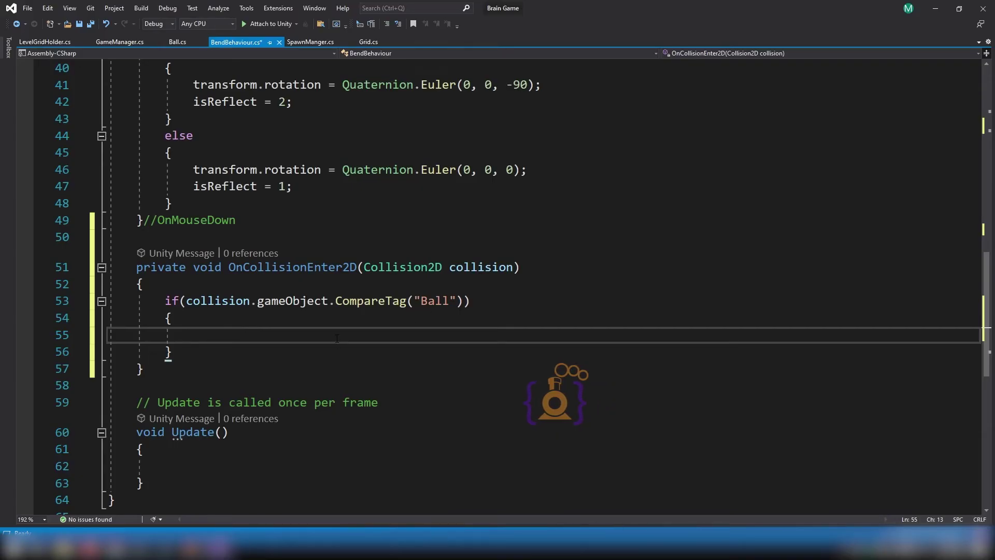
# Step: Call StartCoroutine(StartParticle()) in the Ball check and label the handler's brace //OnCollisionEnter2D
pyautogui.write('StartCoroutine(StartParticle());')
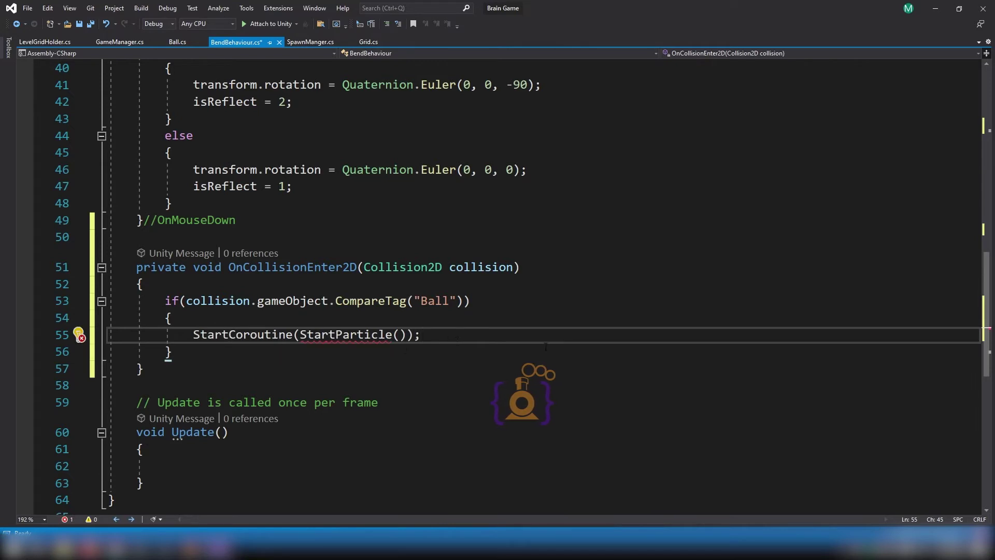
pyautogui.doubleClick(334, 337)
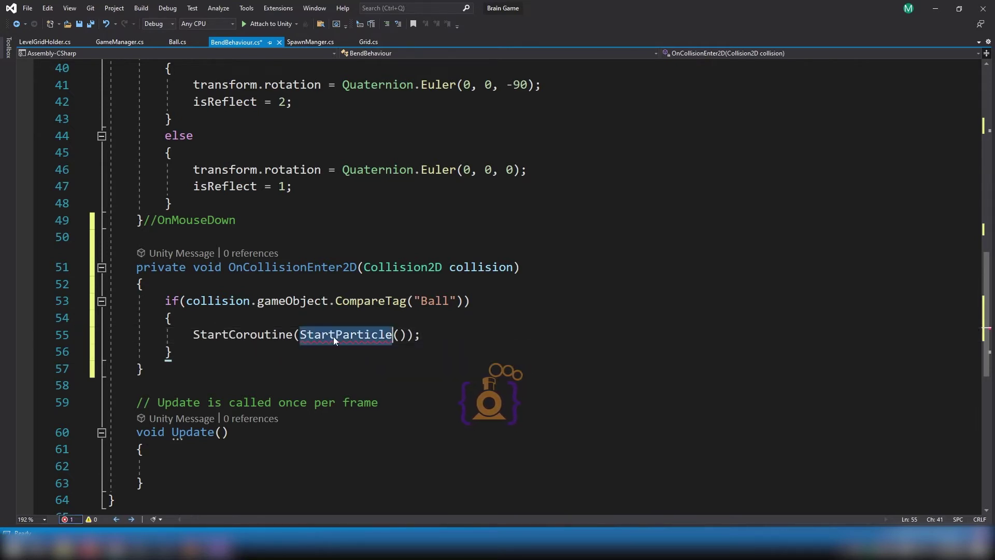
pyautogui.click(188, 367)
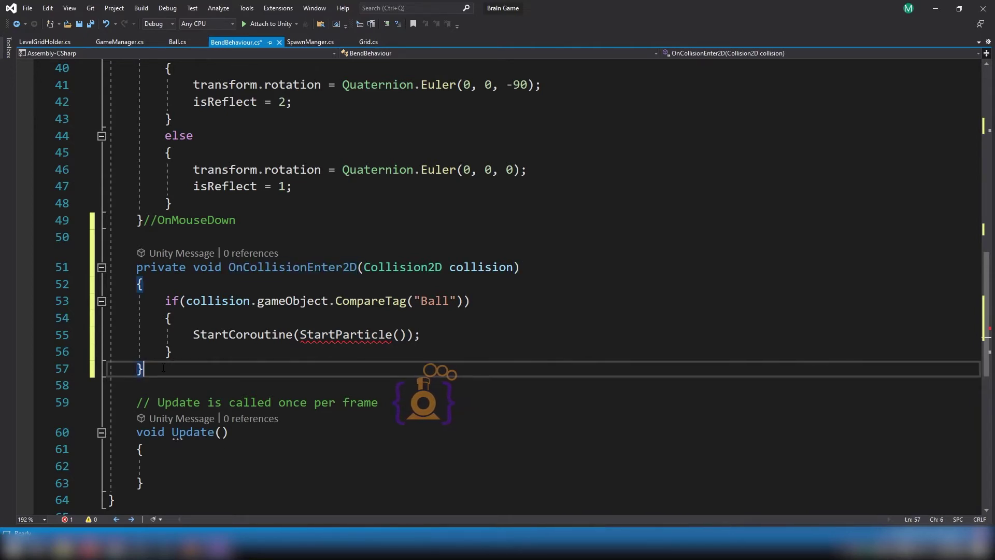
pyautogui.write('//OnCollisionEnter2D')
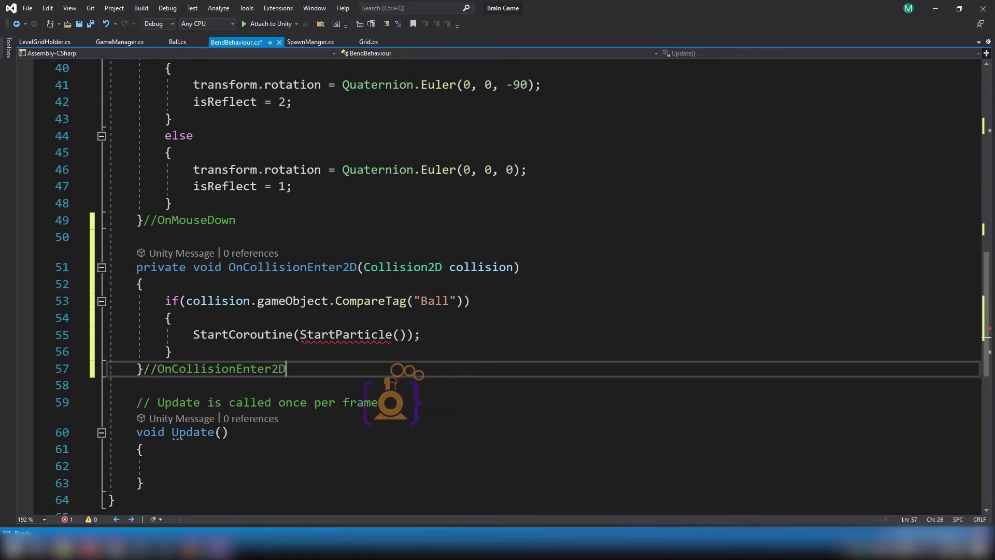
pyautogui.press('Return')
pyautogui.press('Return')
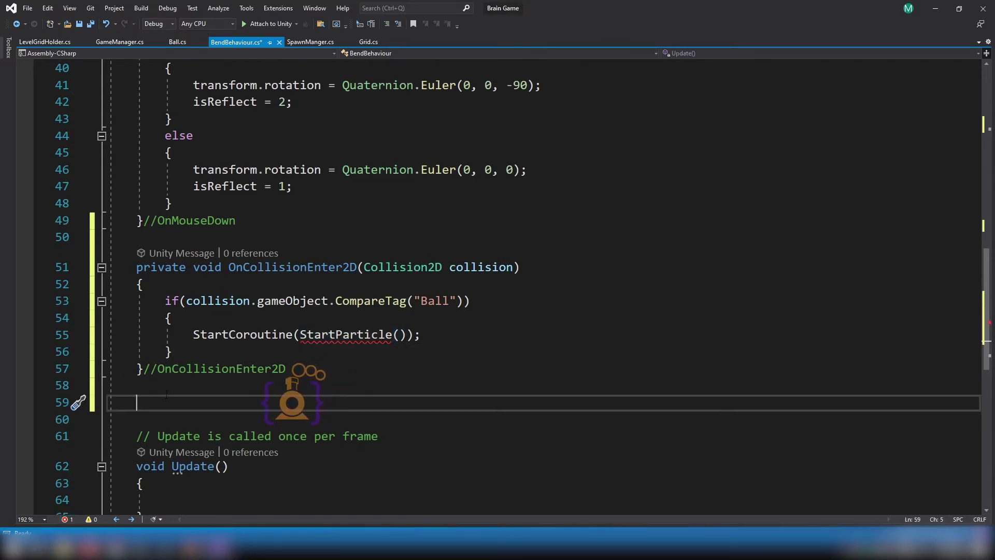
# Step: Declare an empty IEnumerator StartParticle() coroutine below the collision handler
pyautogui.write('IE')
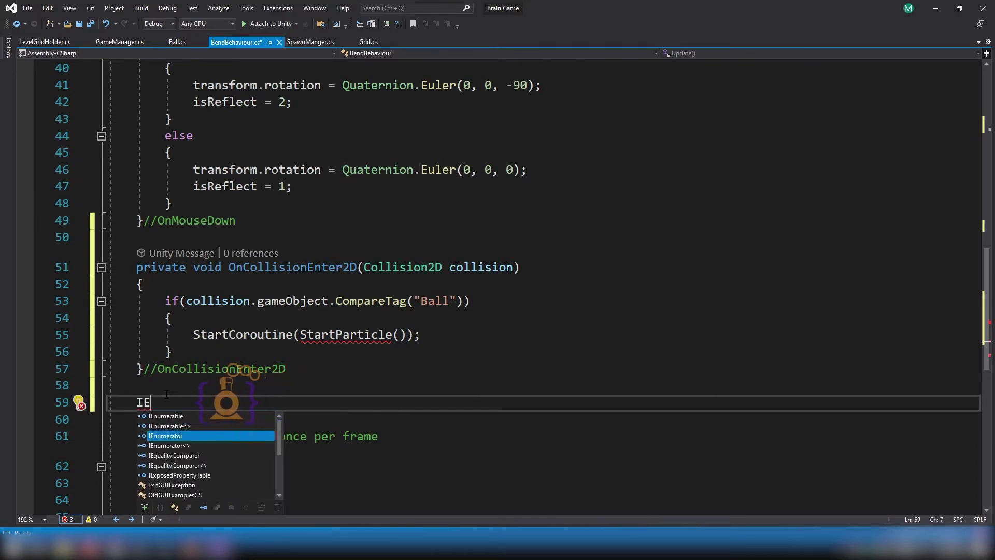
pyautogui.write('numerator StartParticle')
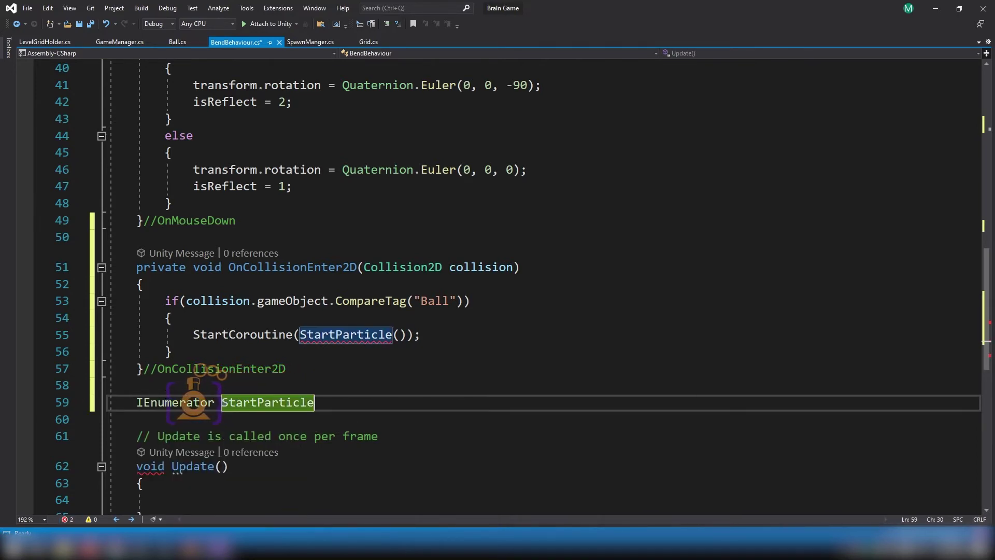
pyautogui.write('()')
pyautogui.press('Return')
pyautogui.write('{')
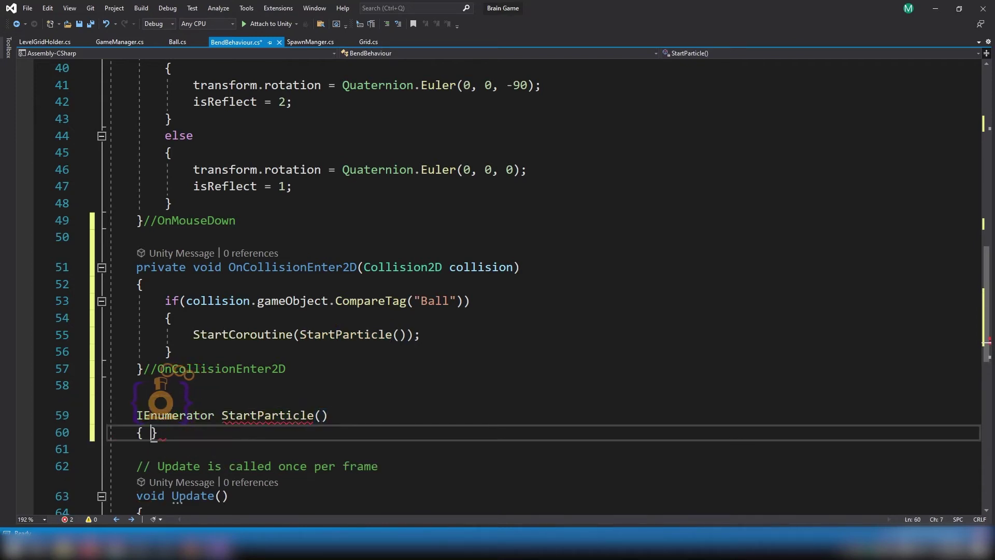
pyautogui.press('Return')
pyautogui.scroll(-1, 288, 458)
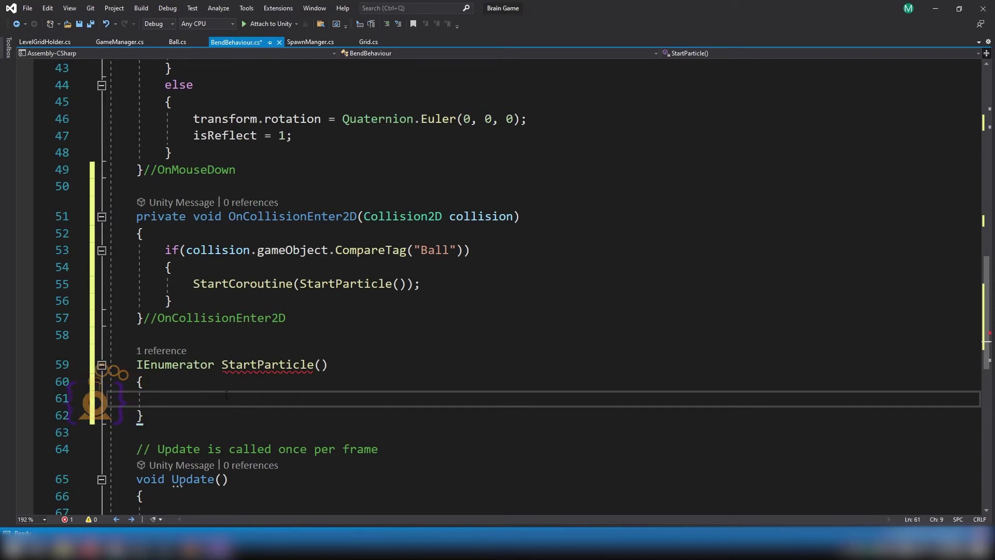
pyautogui.moveTo(267, 369)
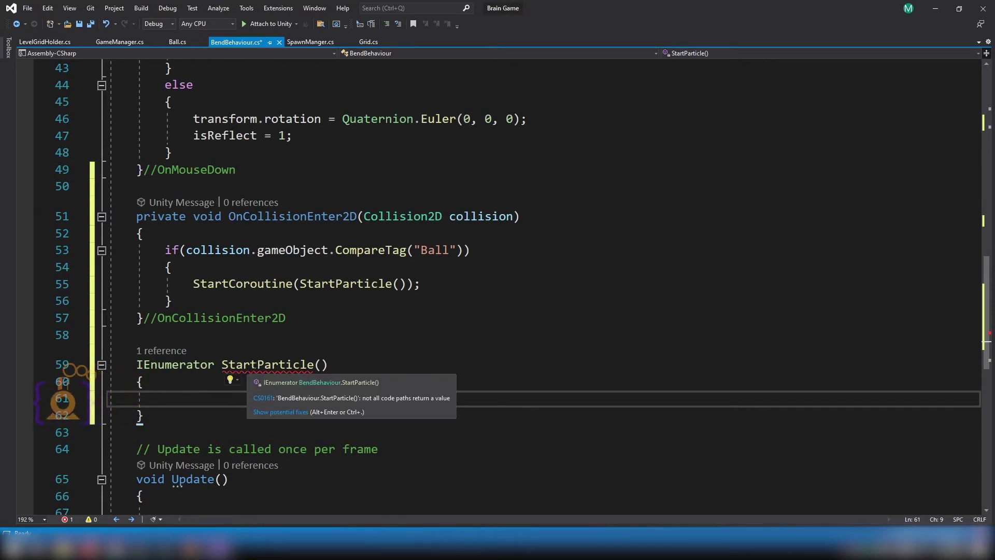
pyautogui.scroll(-2, 375, 382)
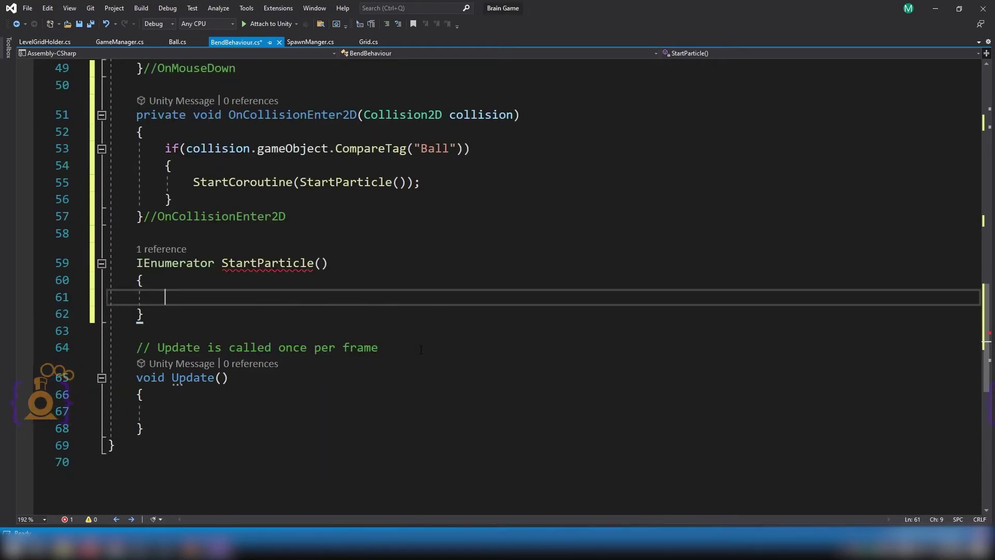
# Step: Start the coroutine with particle.Play();
pyautogui.write('pra')
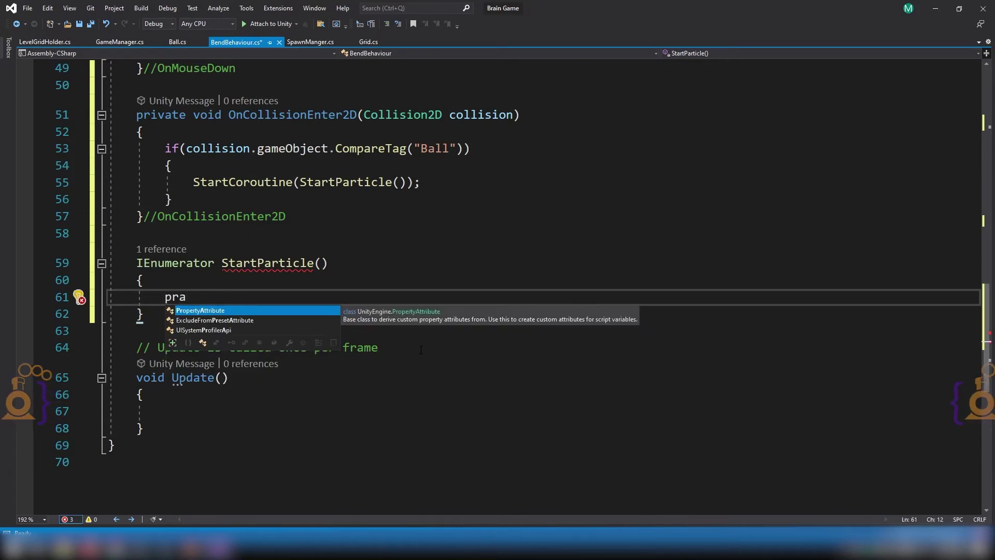
pyautogui.press('BackSpace')
pyautogui.press('BackSpace')
pyautogui.write('ar.p')
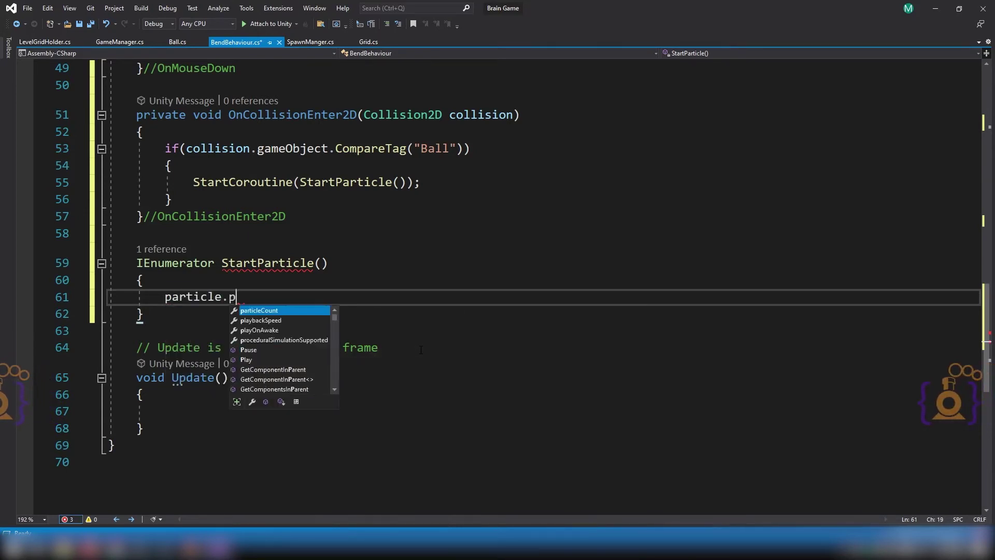
pyautogui.write('lay();')
pyautogui.press('Return')
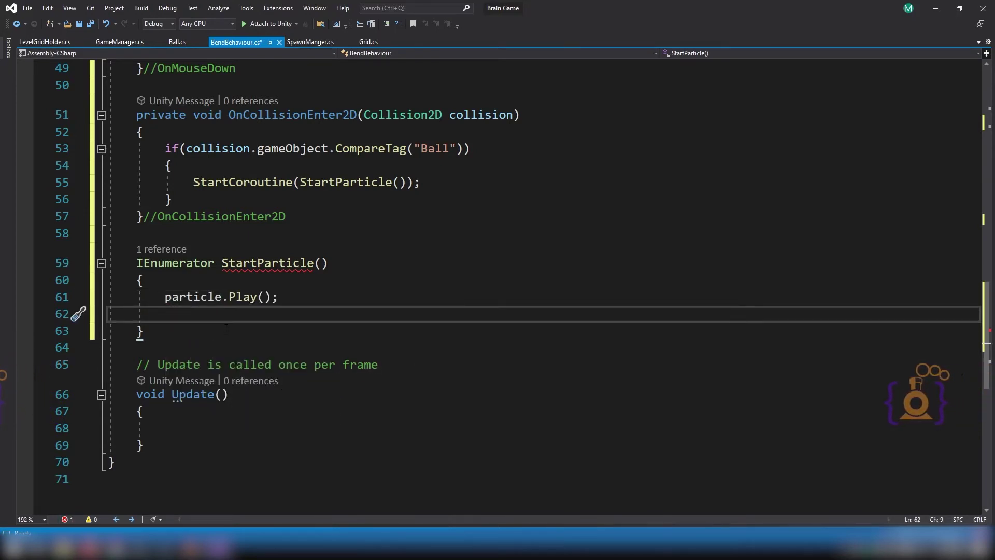
# Step: Add yield return new WaitForSeconds(particle.main.startLifetime.constantMax); after playing
pyautogui.write('yield')
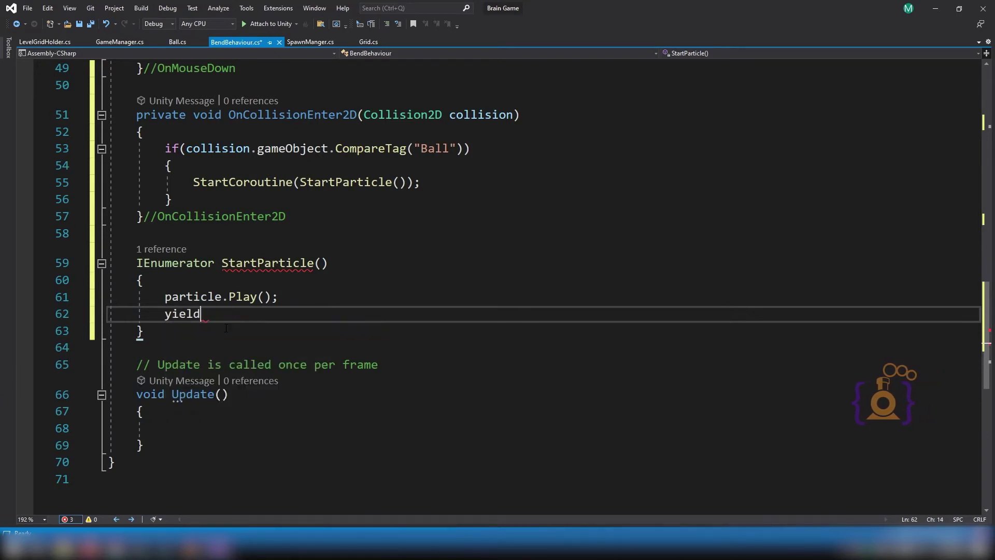
pyautogui.write(' re')
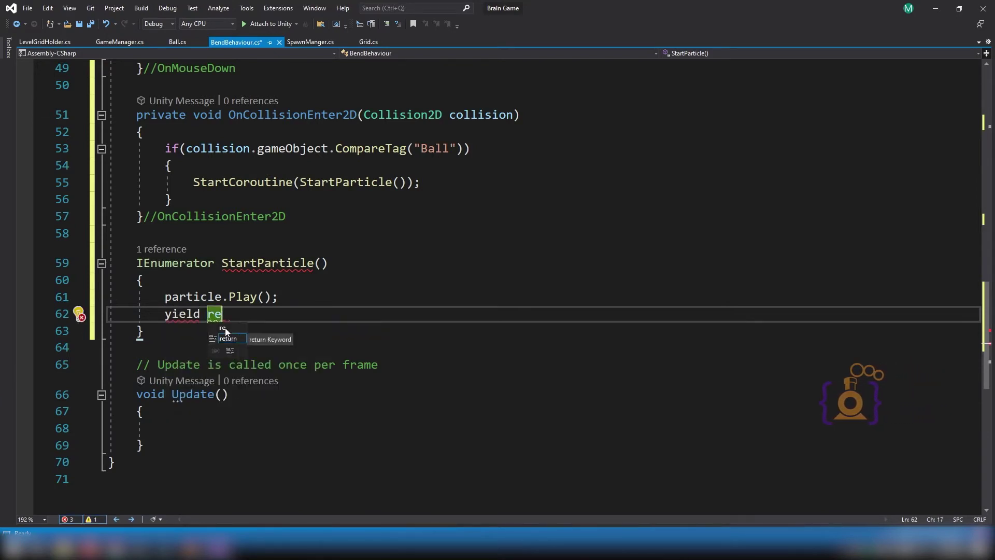
pyautogui.press('Tab')
pyautogui.write('new W')
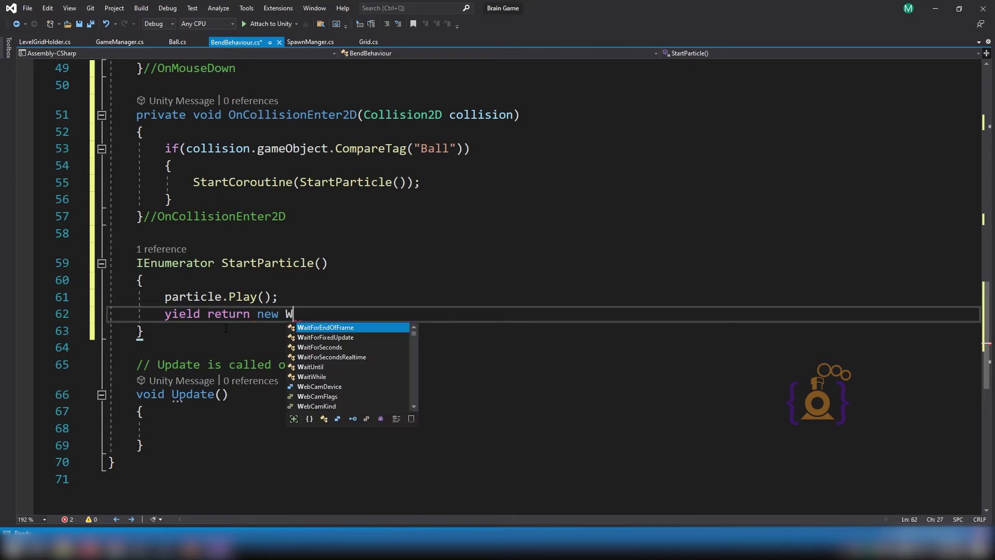
pyautogui.write('a')
pyautogui.press('Down')
pyautogui.press('Down')
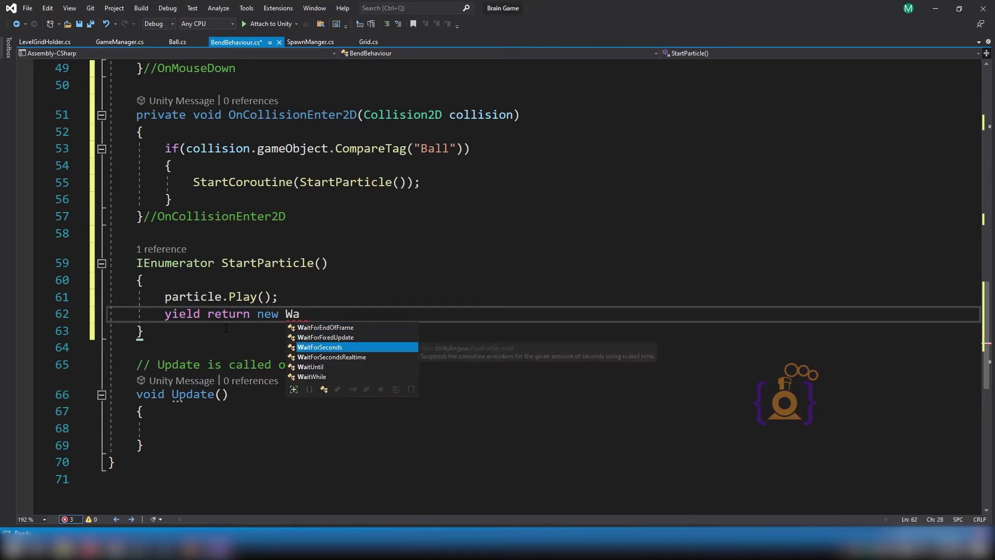
pyautogui.press('Tab')
pyautogui.write('(')
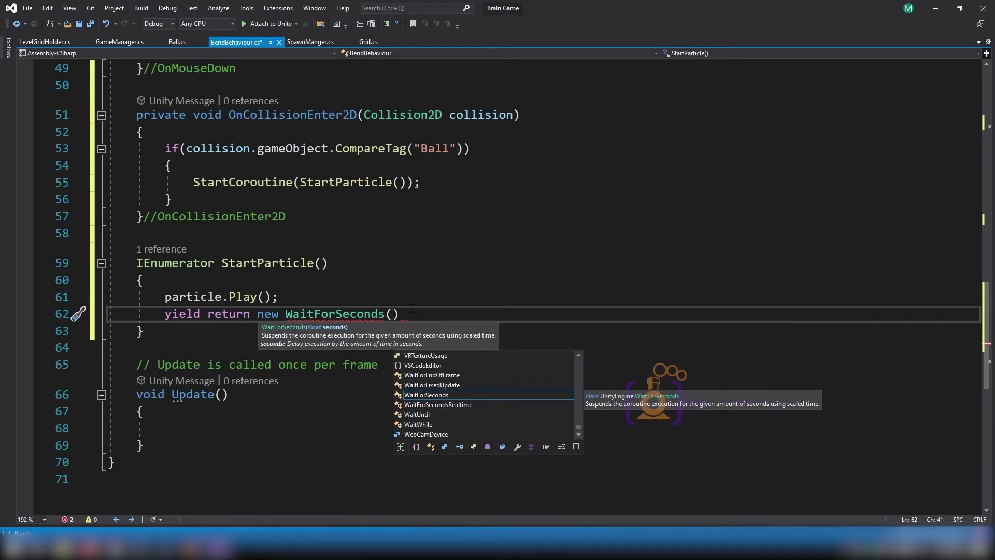
pyautogui.write('particle')
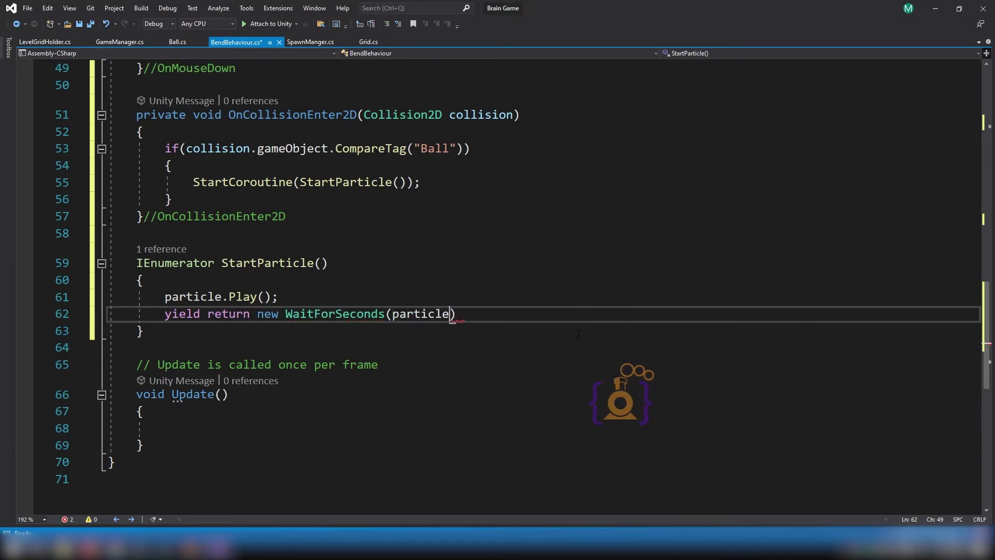
pyautogui.write('.mai')
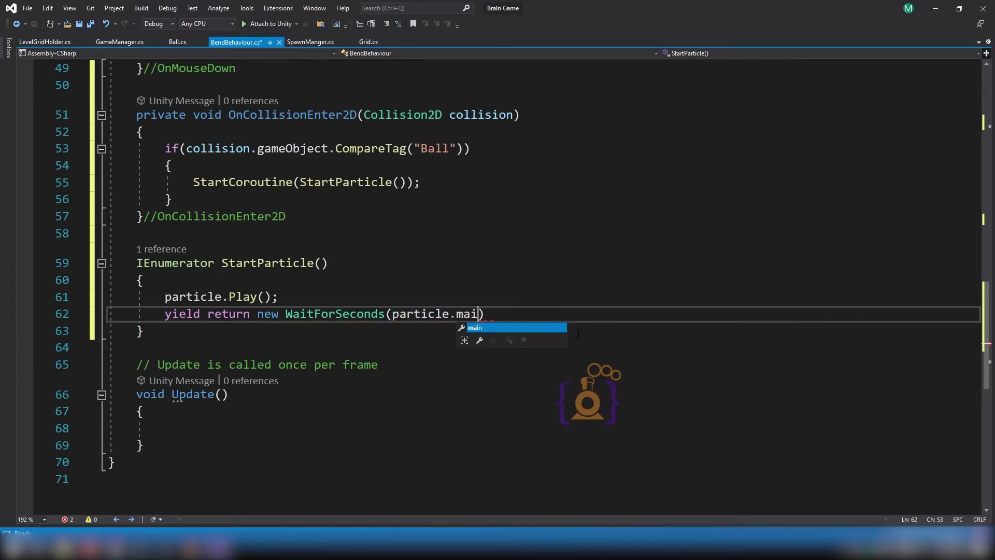
pyautogui.write('n.')
pyautogui.write('start')
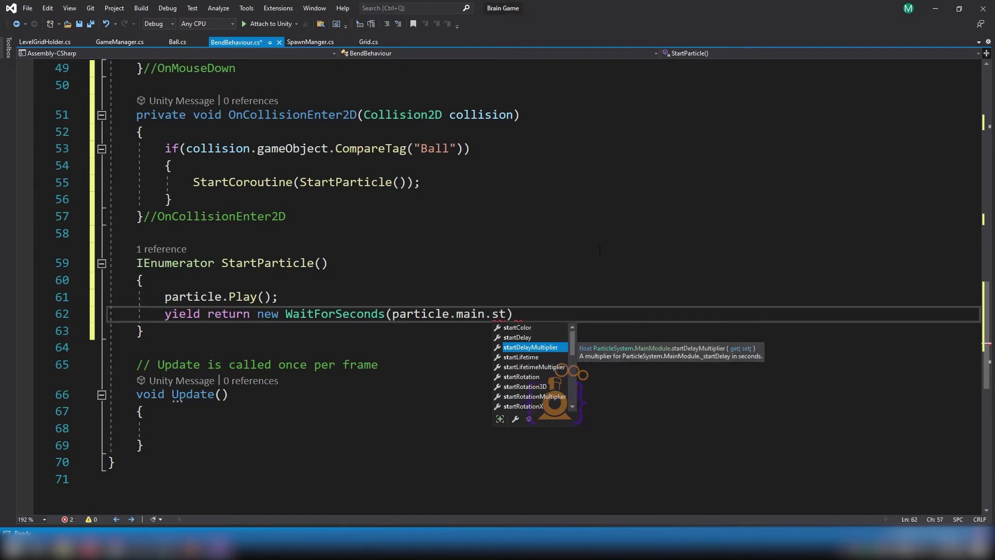
pyautogui.write('L')
pyautogui.press('Tab')
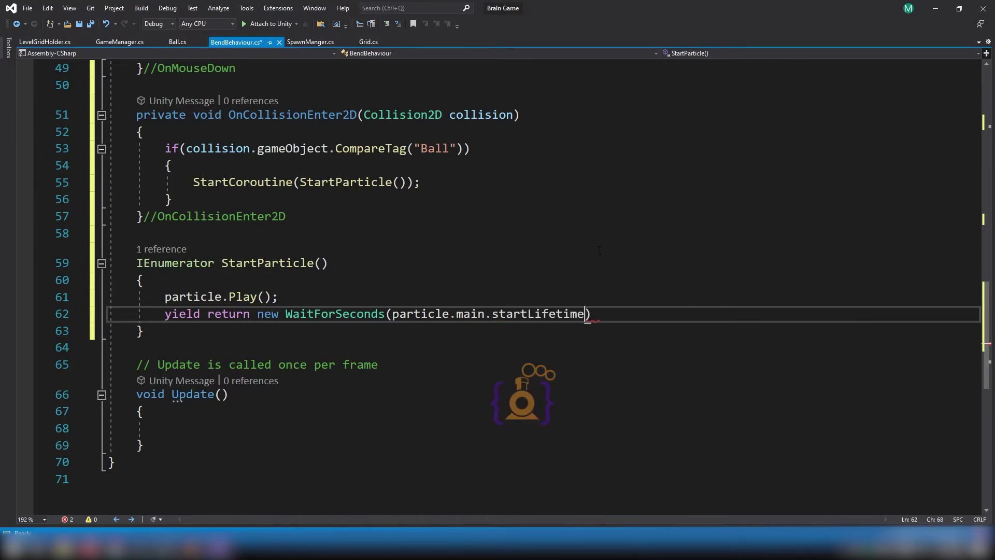
pyautogui.write('.')
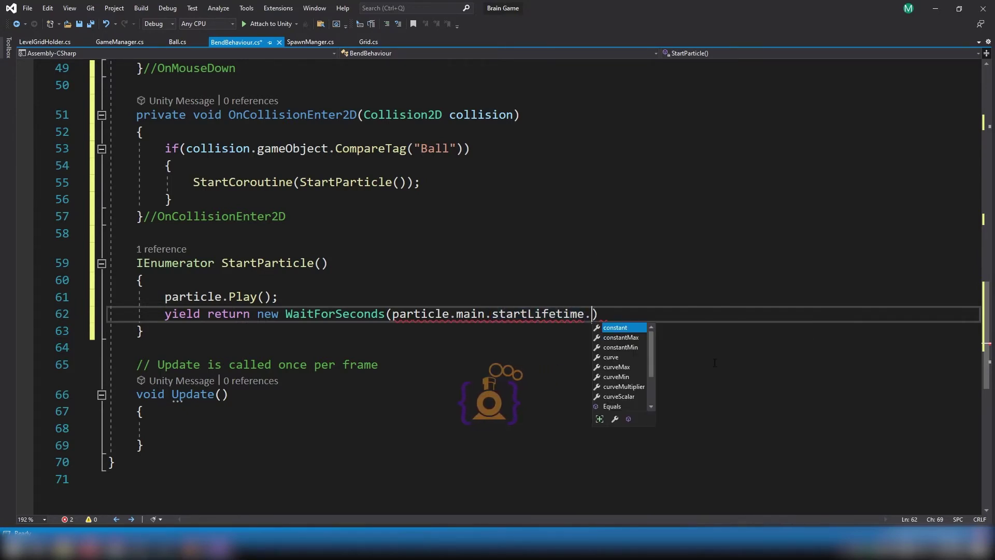
pyautogui.press('Down')
pyautogui.write(')')
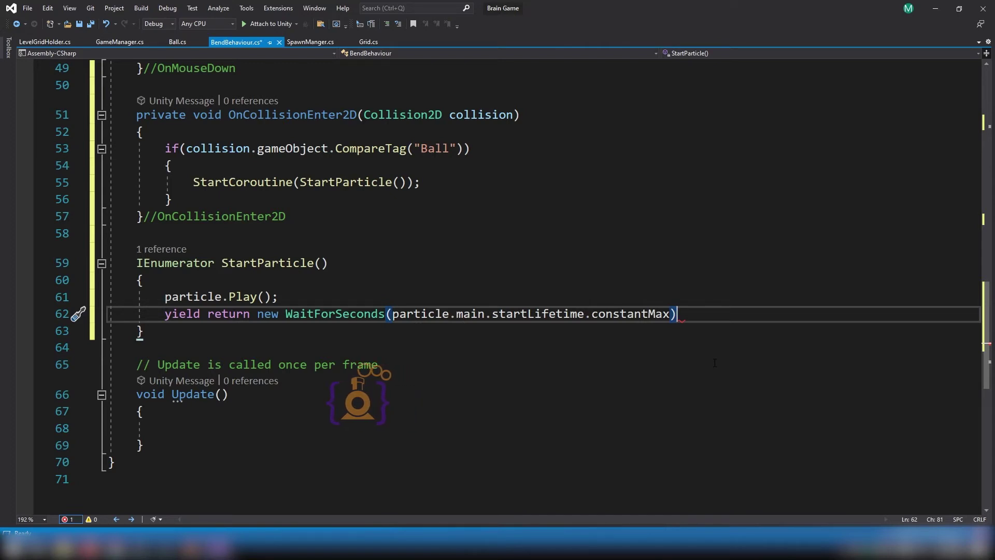
pyautogui.write(';')
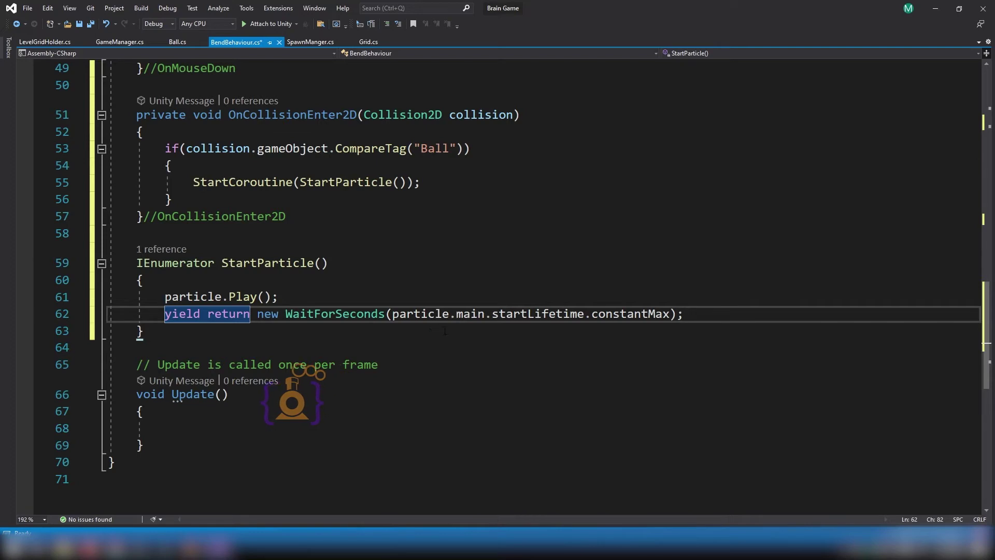
# Step: Add particle.Stop(); after the wait and save the script
pyautogui.press('Return')
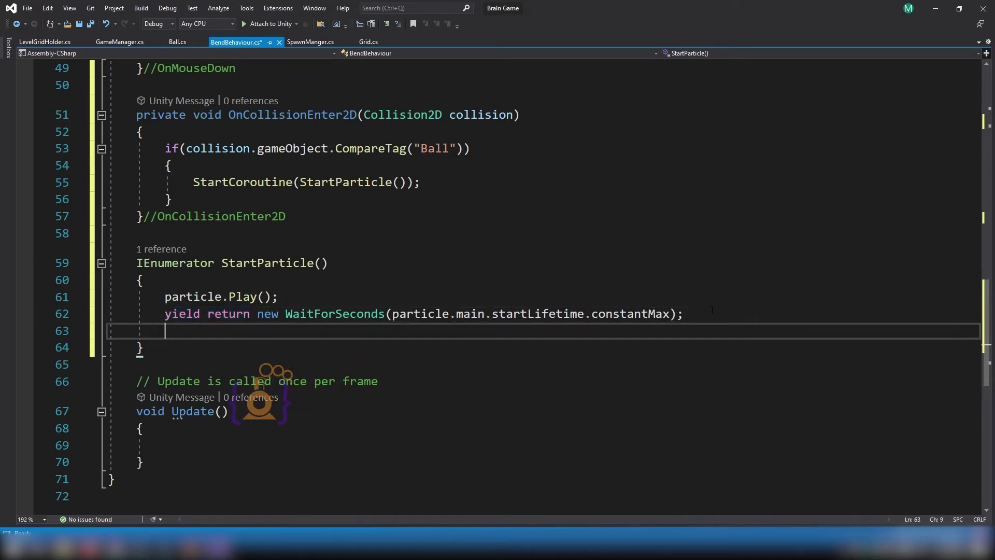
pyautogui.write('particle')
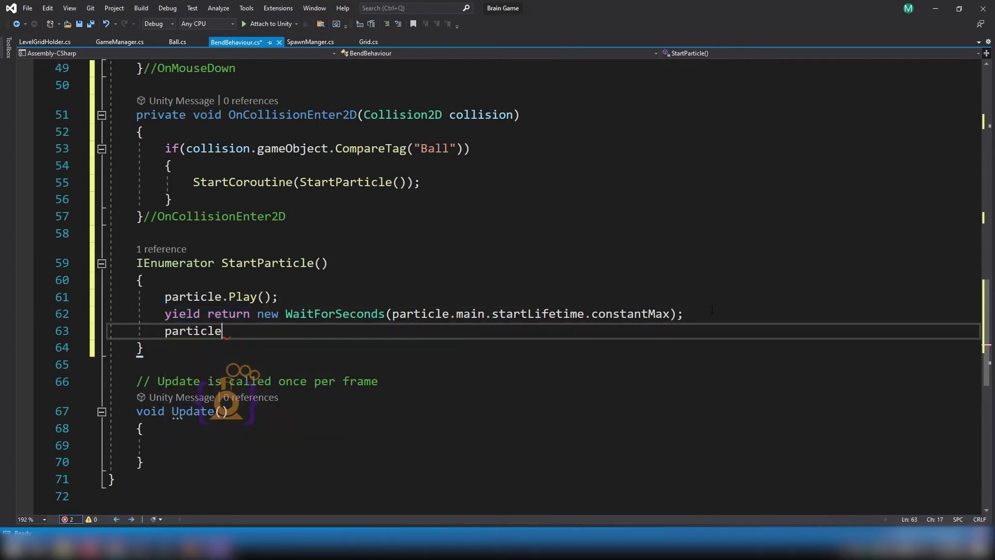
pyautogui.write('.st')
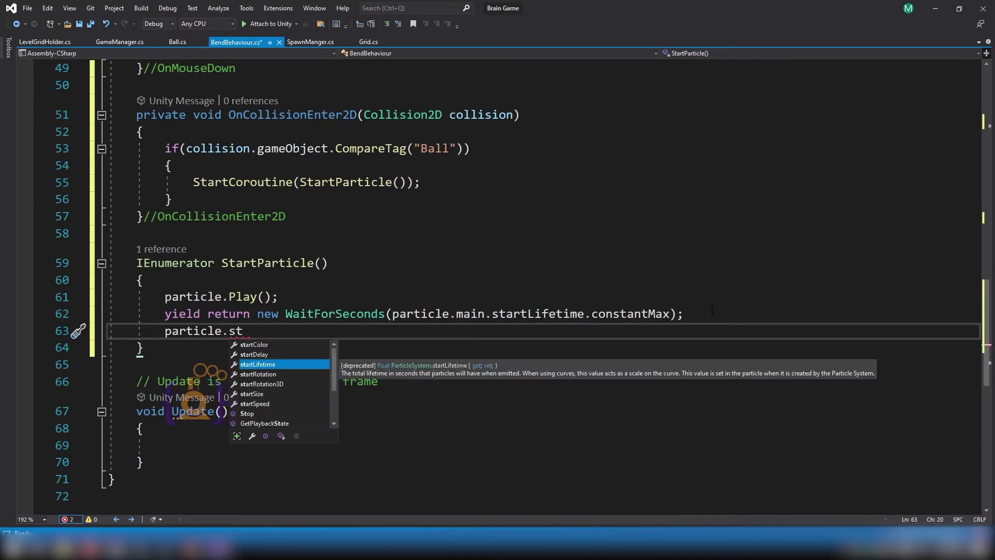
pyautogui.write('();')
pyautogui.hotkey('ctrl', 's')
# Step: Declare the ParticleSystem particle field as public and save
pyautogui.scroll(9, 452, 281)
pyautogui.scroll(5, 368, 290)
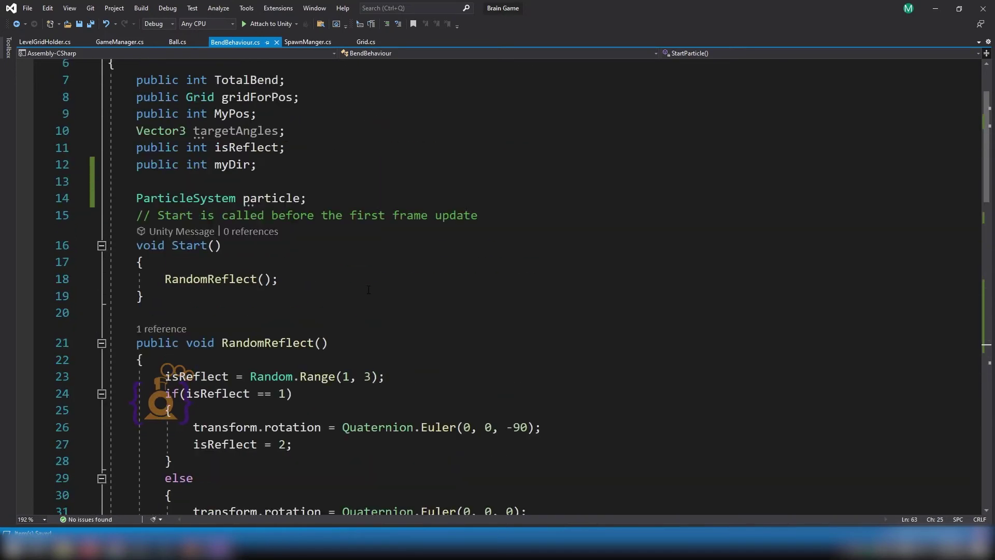
pyautogui.click(140, 198)
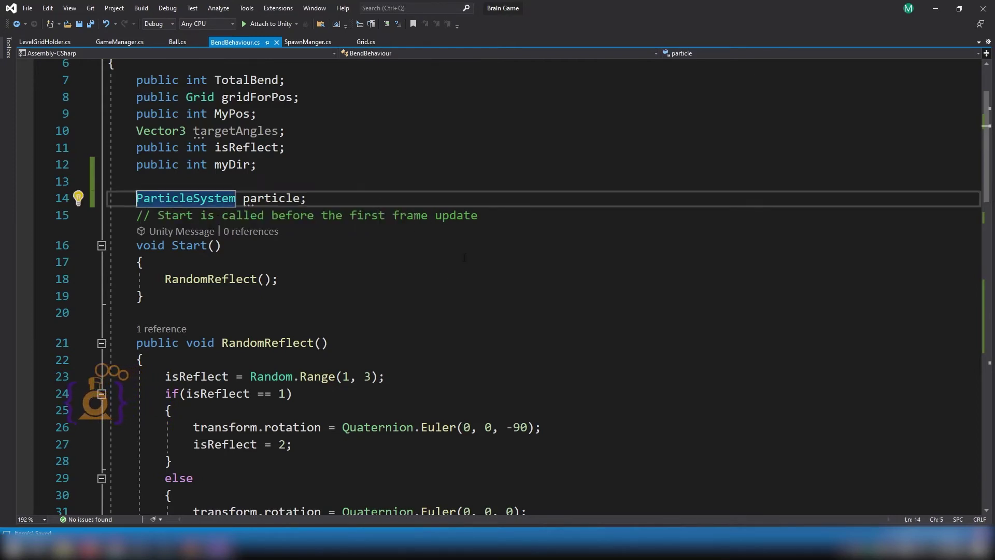
pyautogui.write('pu')
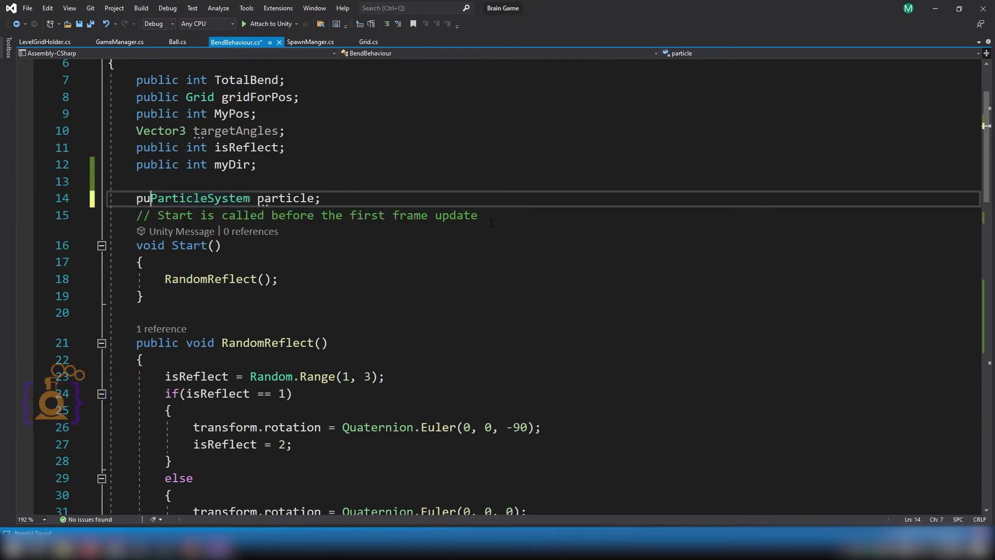
pyautogui.write('blic')
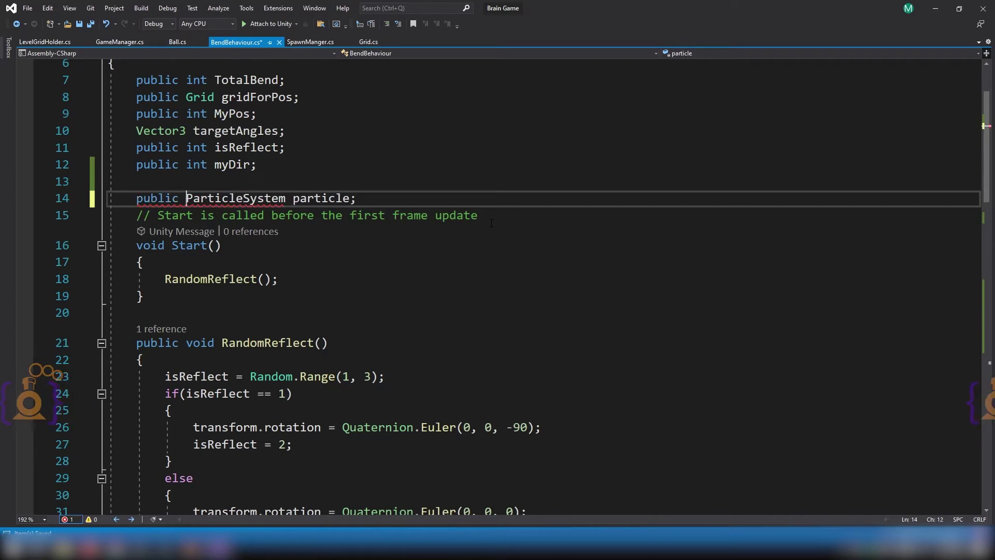
pyautogui.hotkey('ctrl', 's')
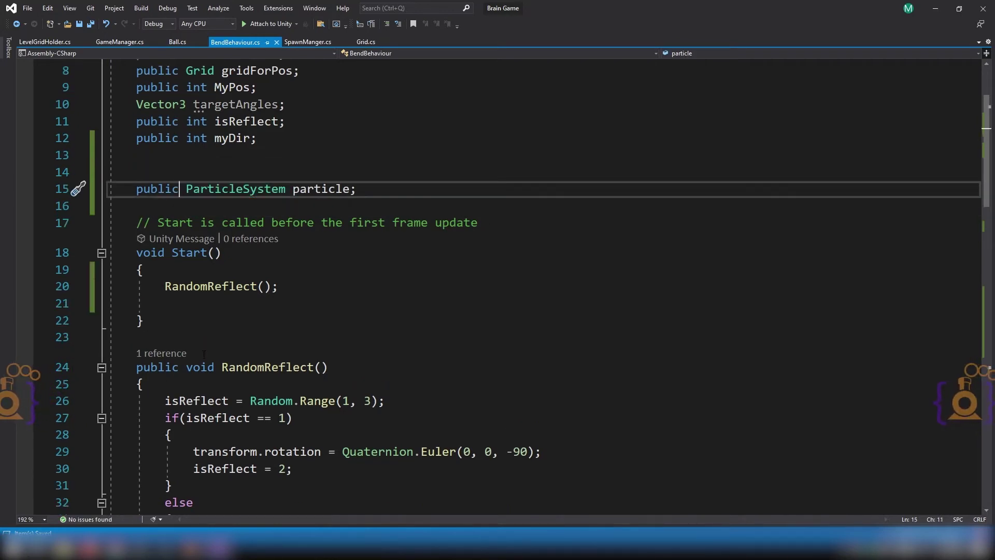
# Step: In Unity, select the Bend prefab, view its Bend Behaviour, and open it in prefab mode
pyautogui.moveTo(166, 548)
pyautogui.click(142, 521)
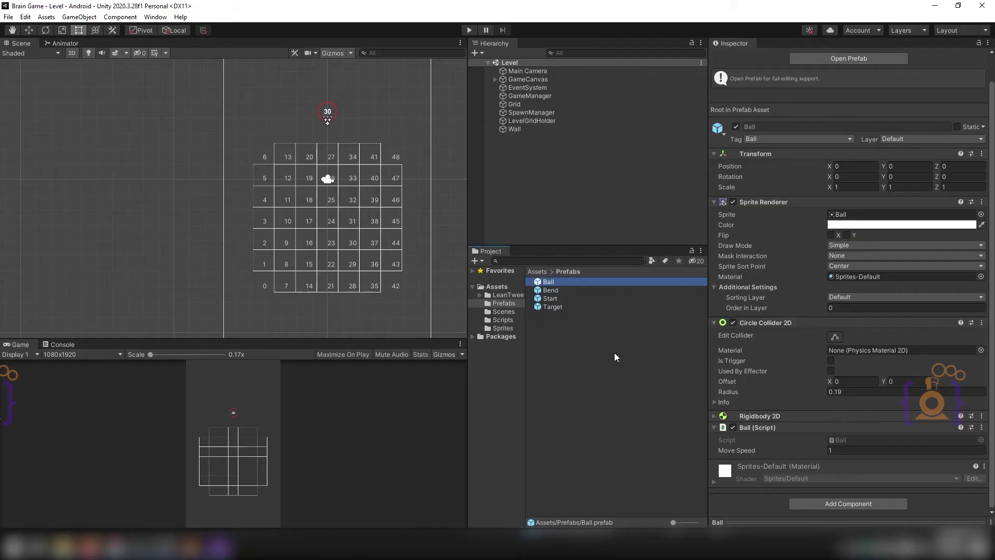
pyautogui.click(550, 291)
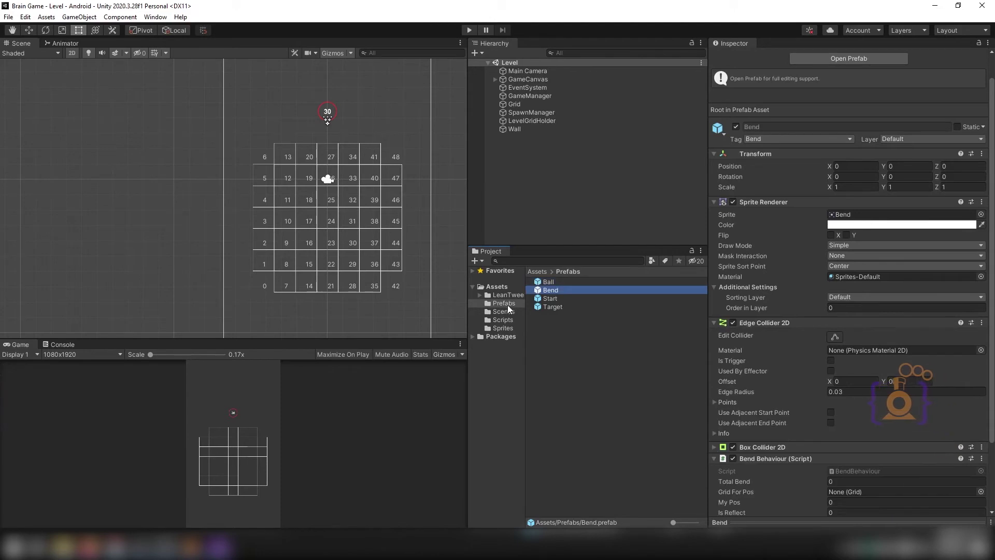
pyautogui.scroll(-3, 786, 383)
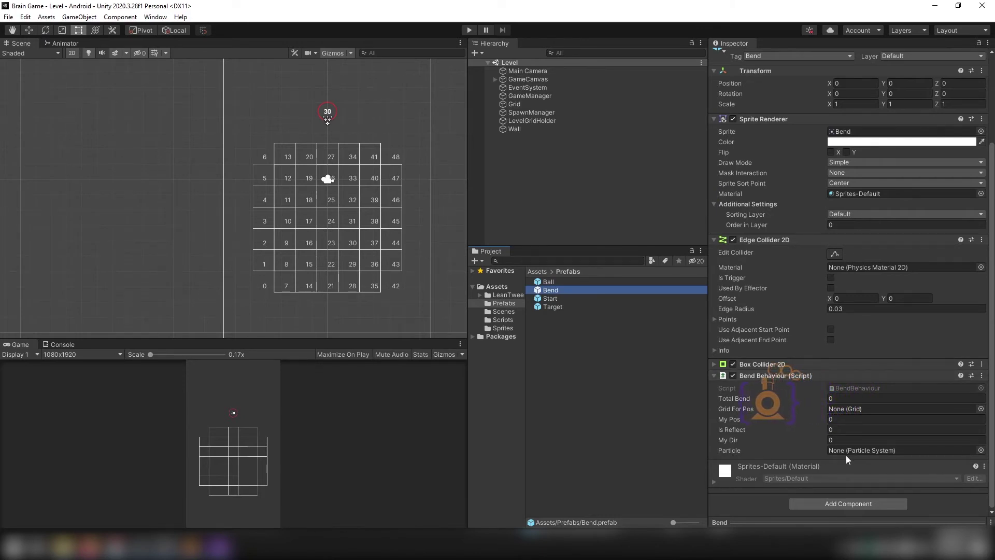
pyautogui.doubleClick(548, 294)
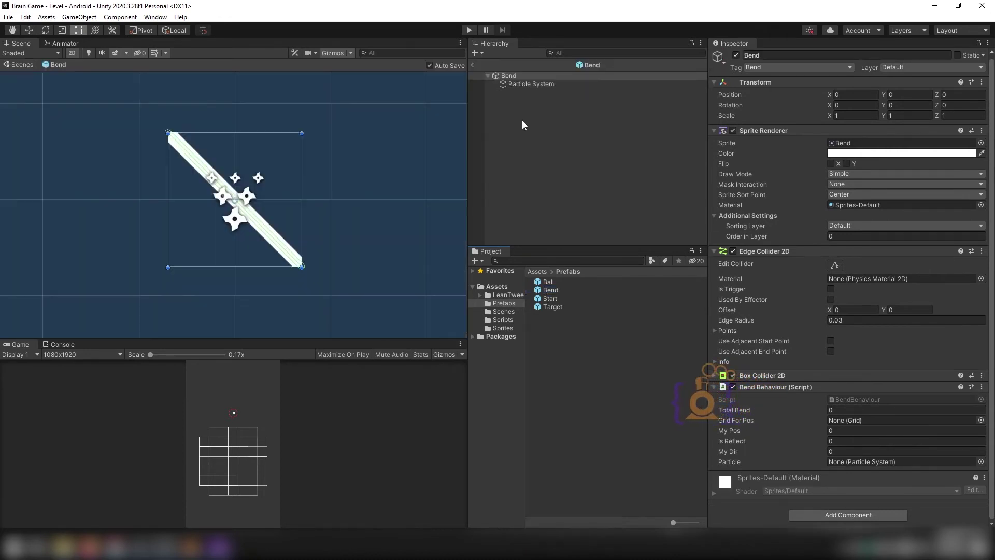
# Step: Drag the child Particle System onto the Bend Behaviour's Particle slot
pyautogui.moveTo(510, 83); pyautogui.dragTo(839, 459)
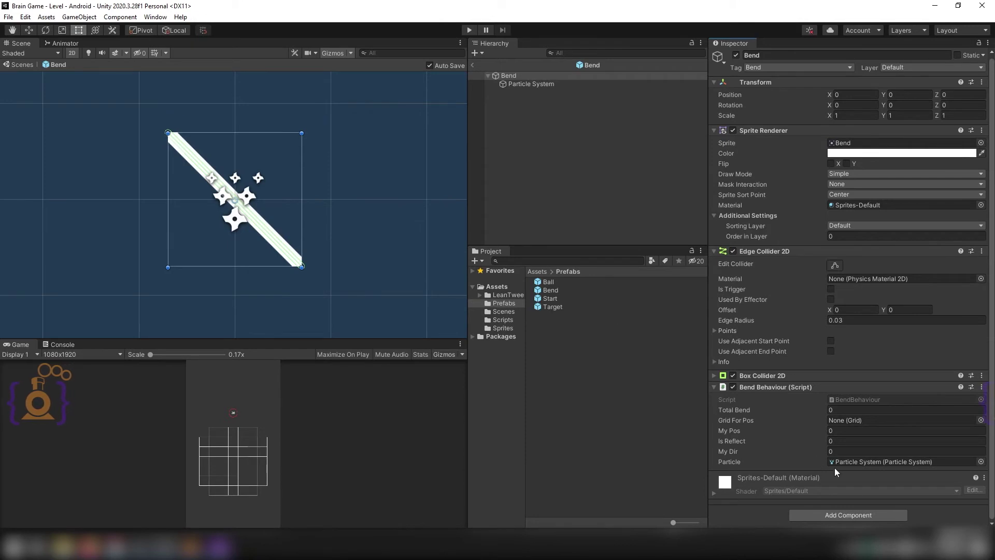
# Step: Exit prefab mode, then remove 'public' from the particle field and the blank line in Start()
pyautogui.click(471, 66)
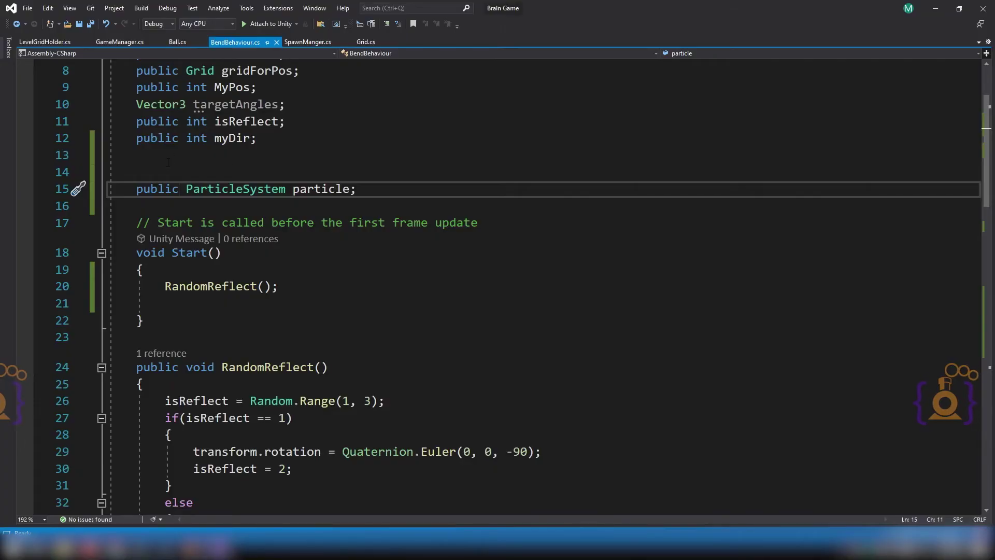
pyautogui.doubleClick(157, 190)
pyautogui.press('Delete')
pyautogui.press('Delete')
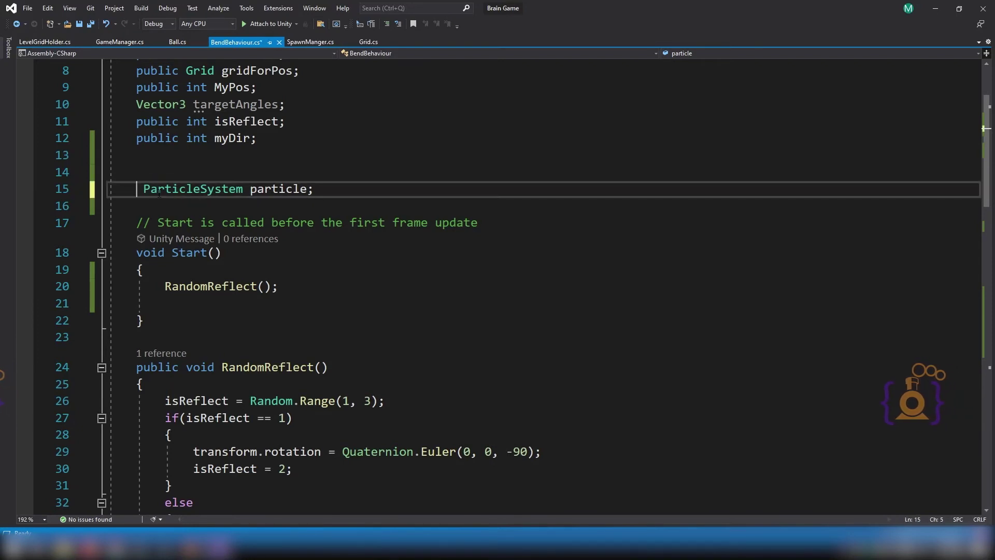
pyautogui.doubleClick(159, 190)
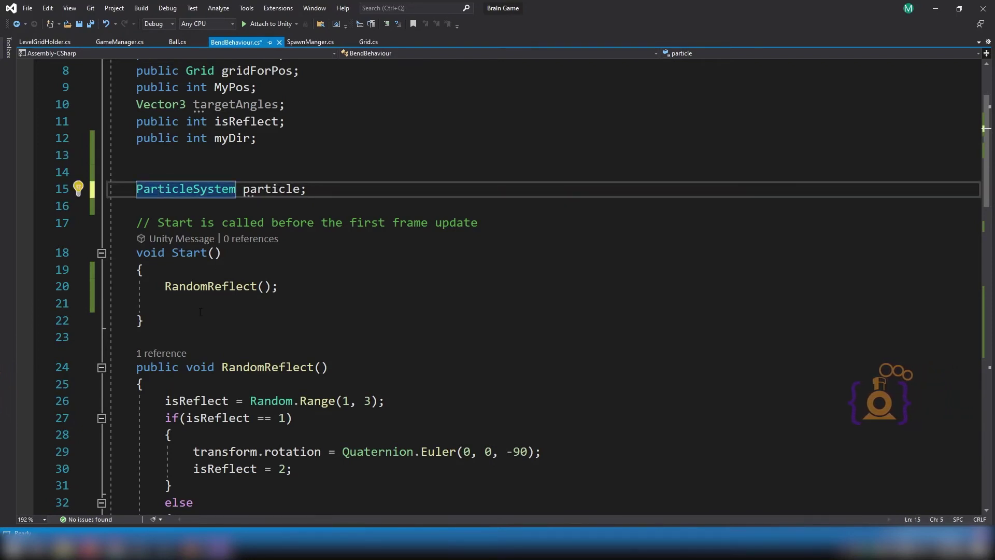
pyautogui.click(285, 301)
pyautogui.click(285, 288)
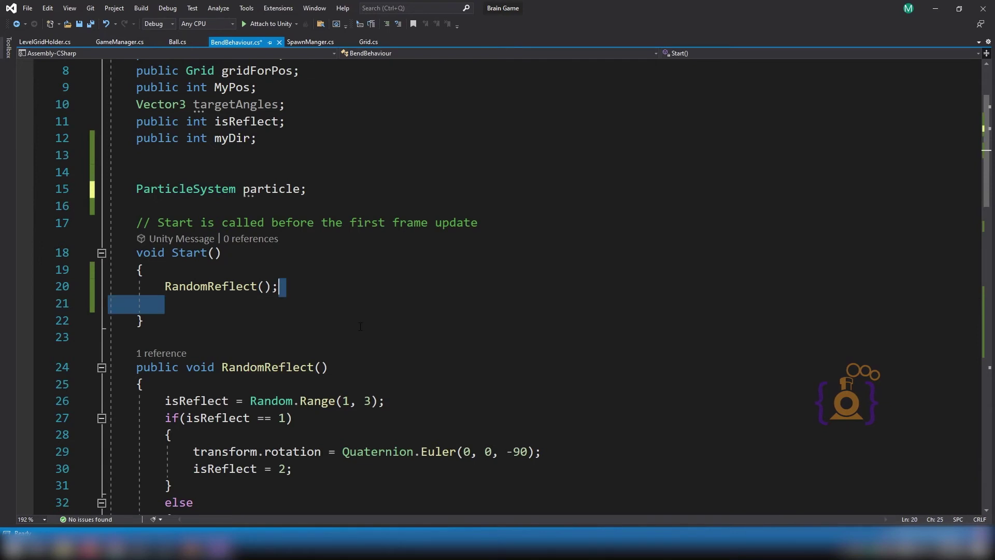
pyautogui.press('Delete')
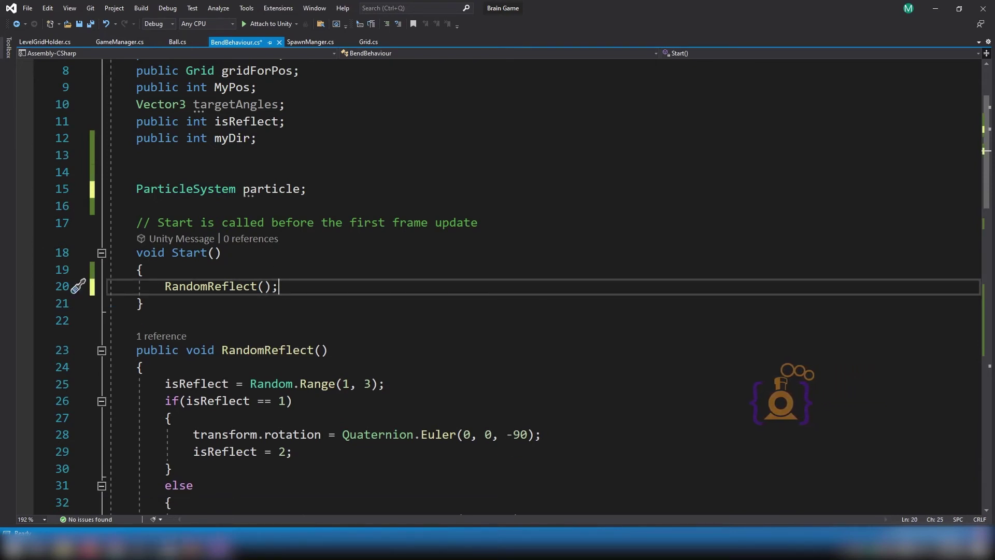
# Step: Add particle = GetComponentInChildren<ParticleSystem>(); at the top of Start() and save
pyautogui.moveTo(171, 547)
pyautogui.click(109, 498)
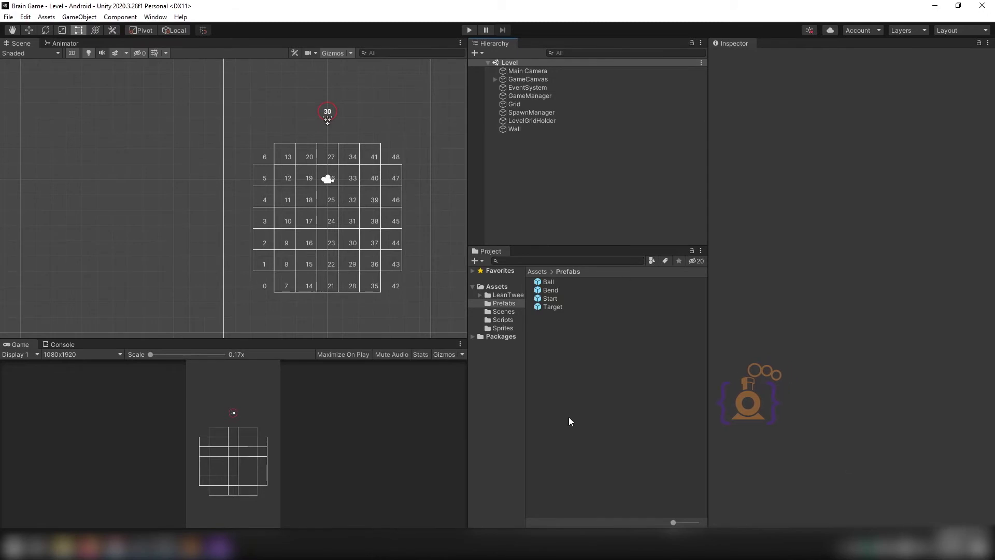
pyautogui.click(218, 547)
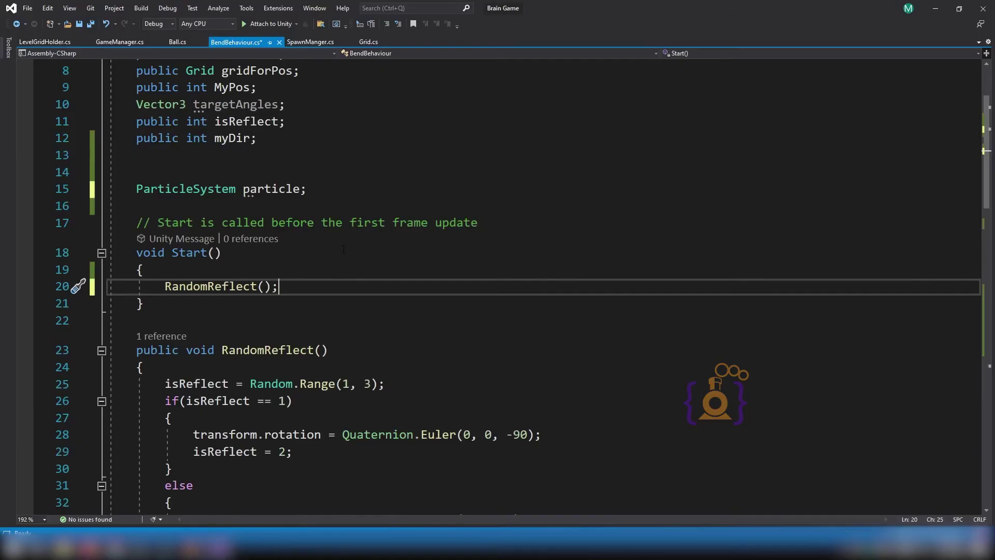
pyautogui.click(146, 269)
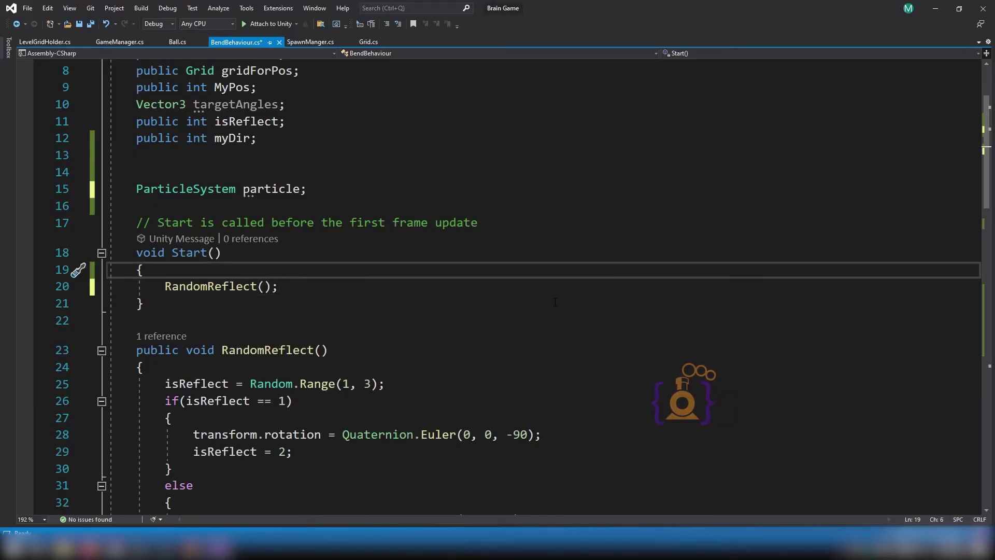
pyautogui.press('Return')
pyautogui.write('pa')
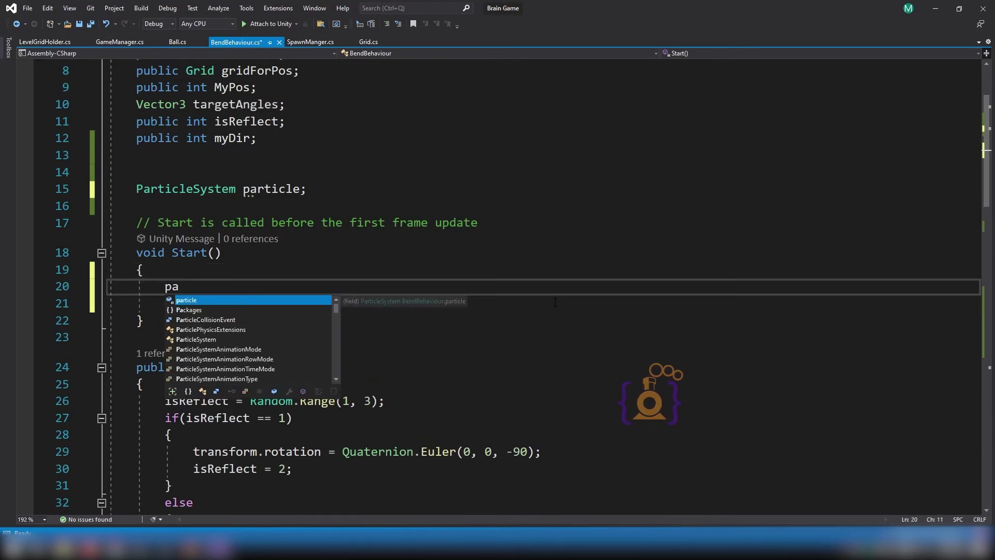
pyautogui.write('rticle = ')
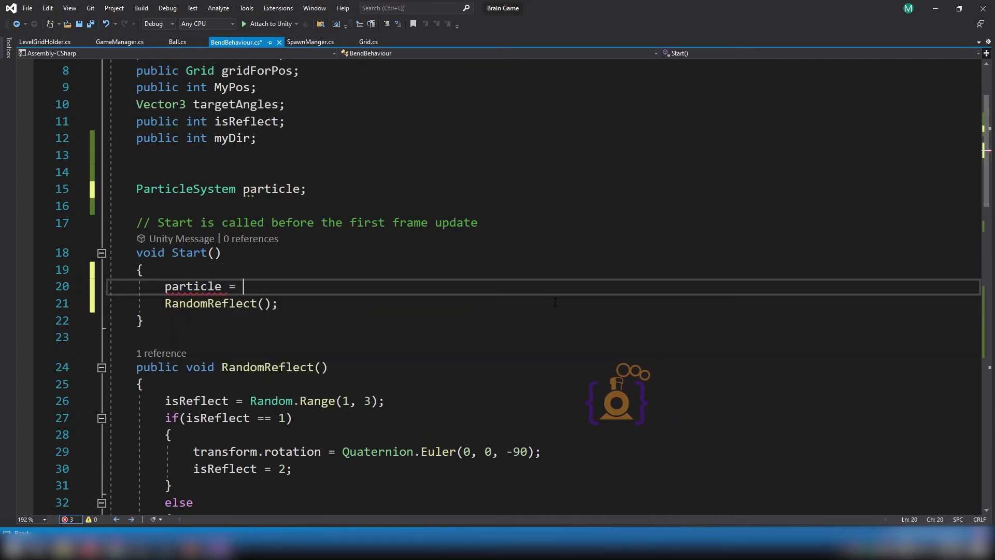
pyautogui.write('Get')
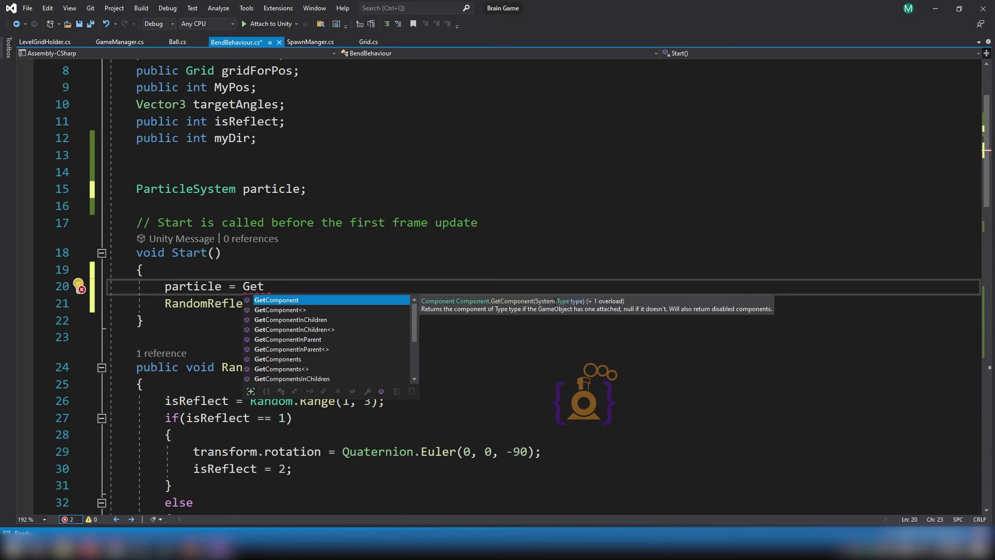
pyautogui.press('Down')
pyautogui.press('Down')
pyautogui.press('Tab')
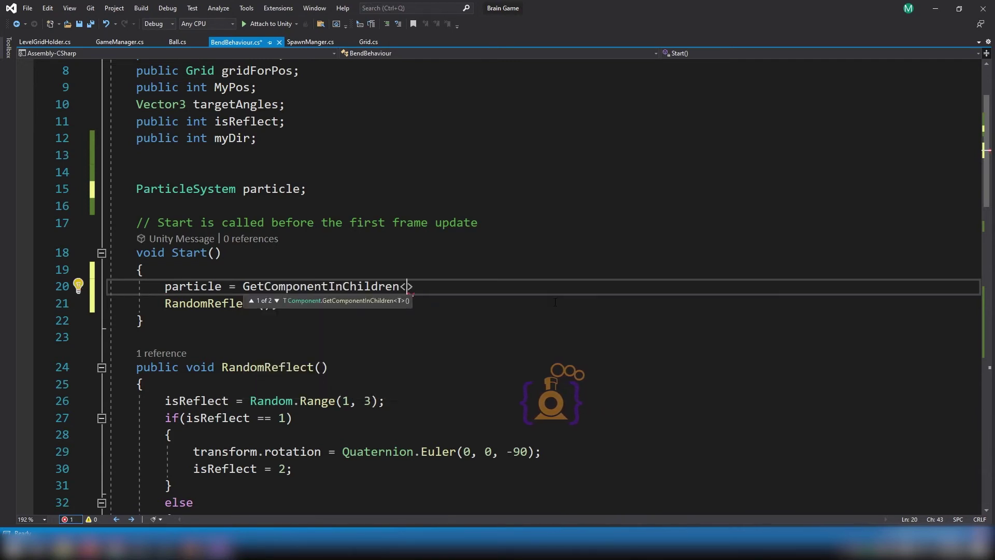
pyautogui.write('P')
pyautogui.press('Tab')
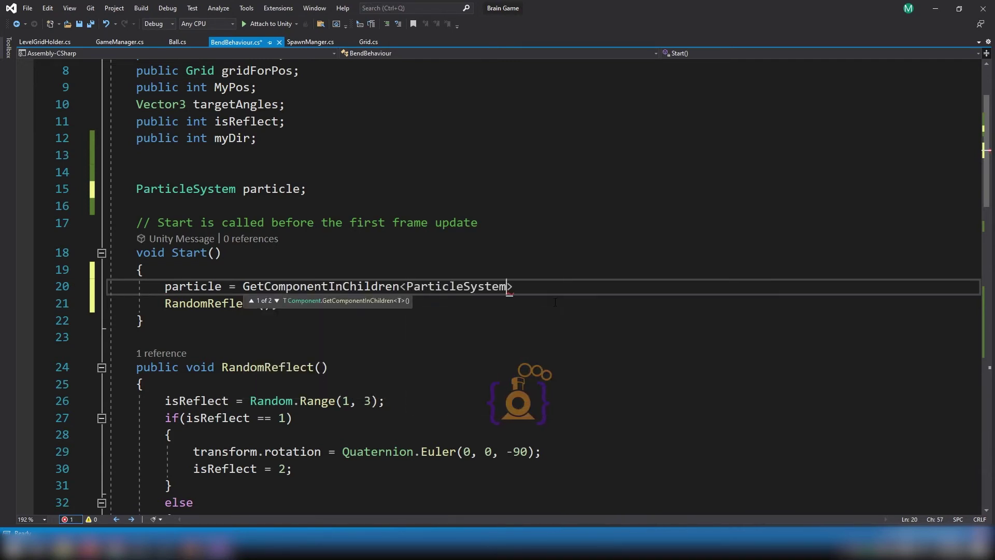
pyautogui.write('>()')
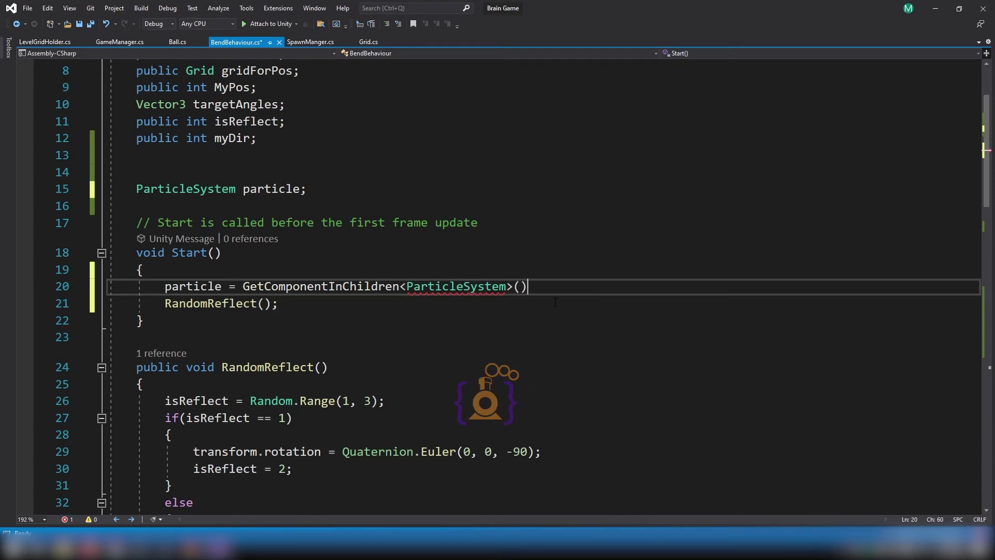
pyautogui.write(';')
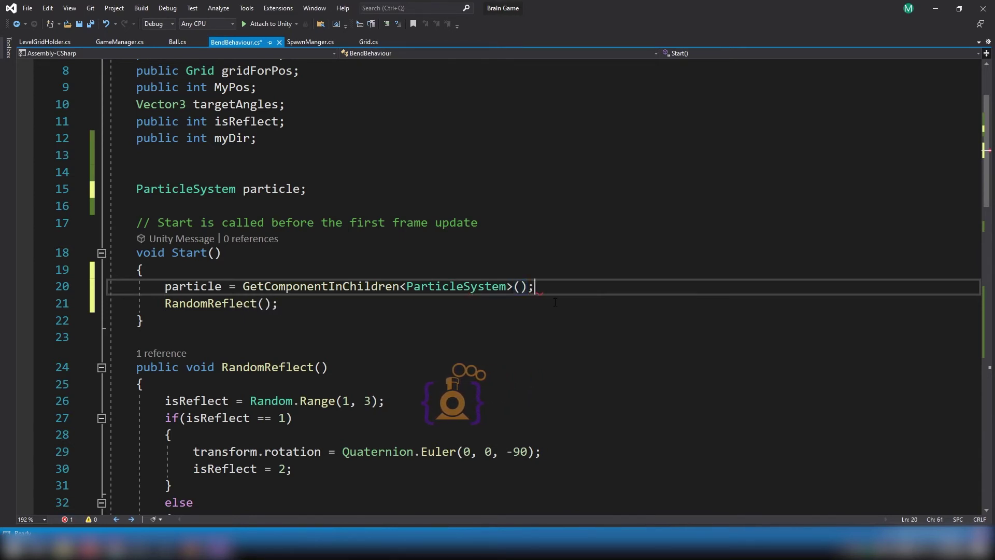
pyautogui.hotkey('ctrl', 's')
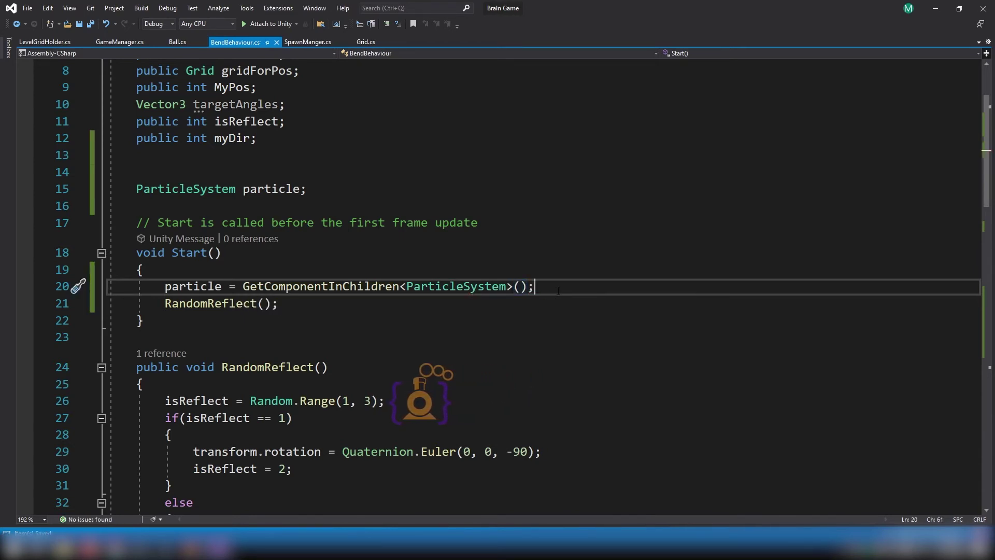
# Step: Switch back to the Unity Brain Game editor
pyautogui.click(293, 287)
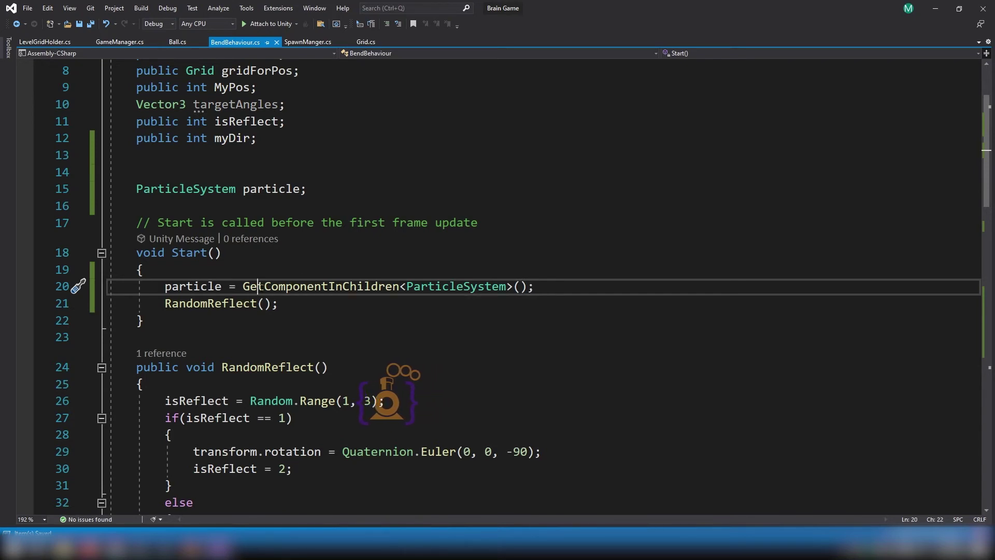
pyautogui.click(328, 287)
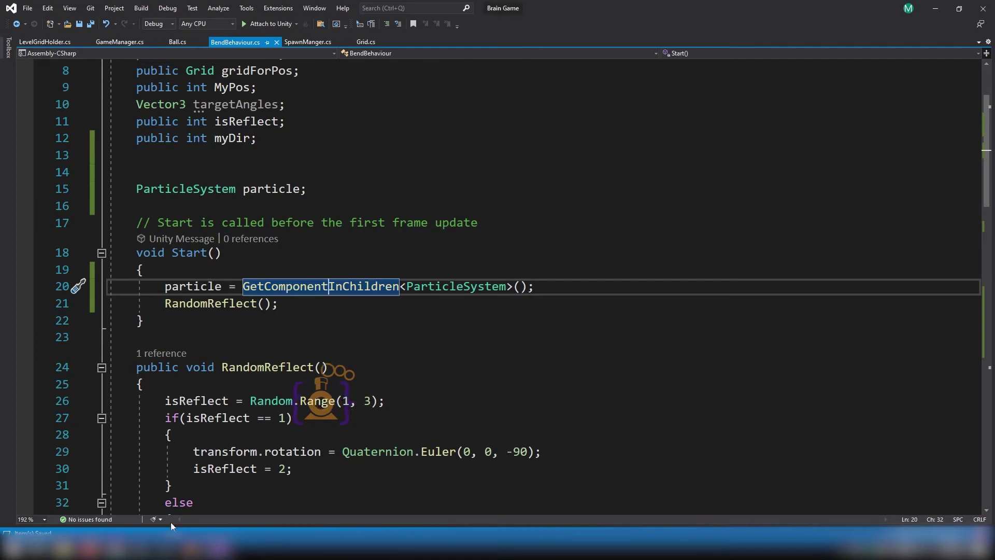
pyautogui.click(167, 547)
pyautogui.click(109, 503)
pyautogui.click(551, 290)
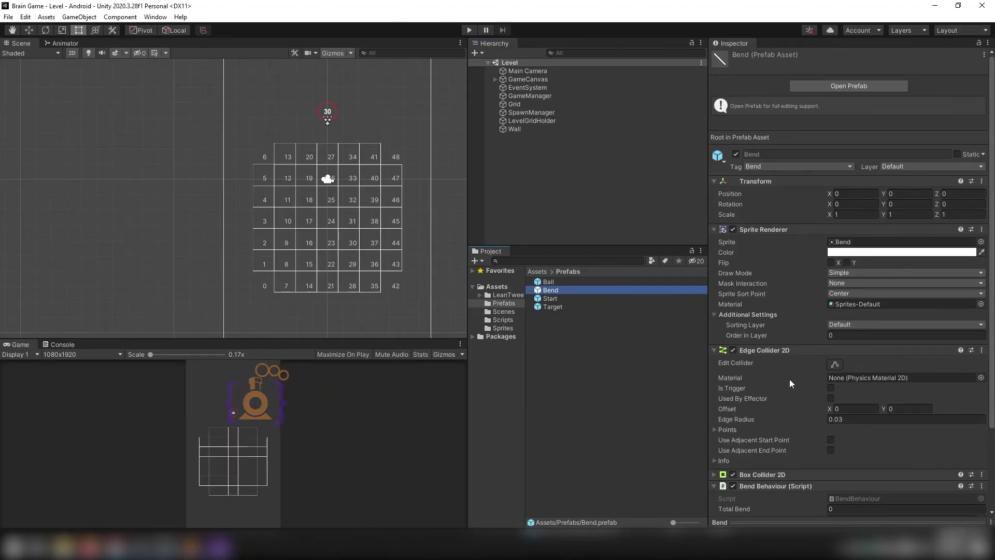
# Step: Open the Bend prefab and compare its Particle System child with the Bend root in the Inspector
pyautogui.scroll(-3, 765, 345)
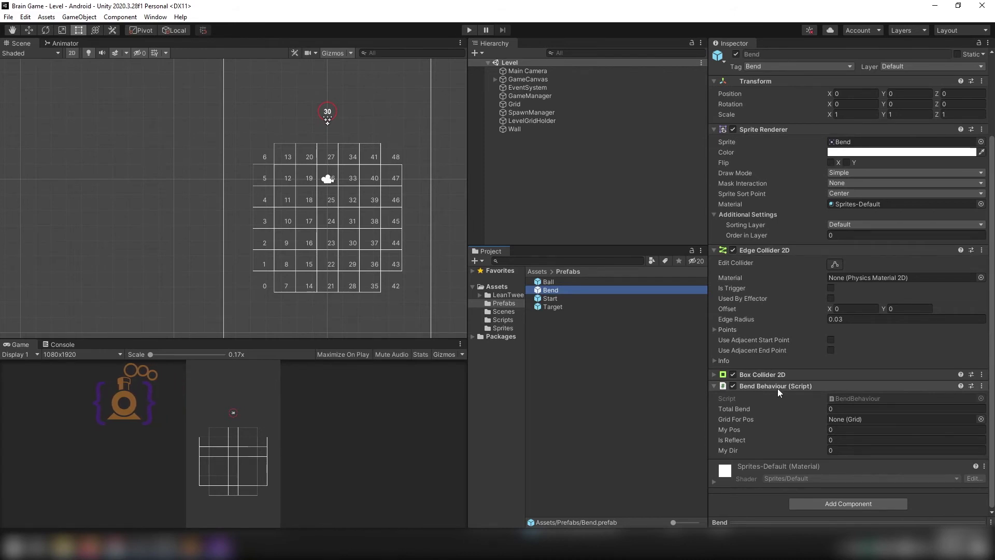
pyautogui.doubleClick(544, 291)
pyautogui.click(513, 85)
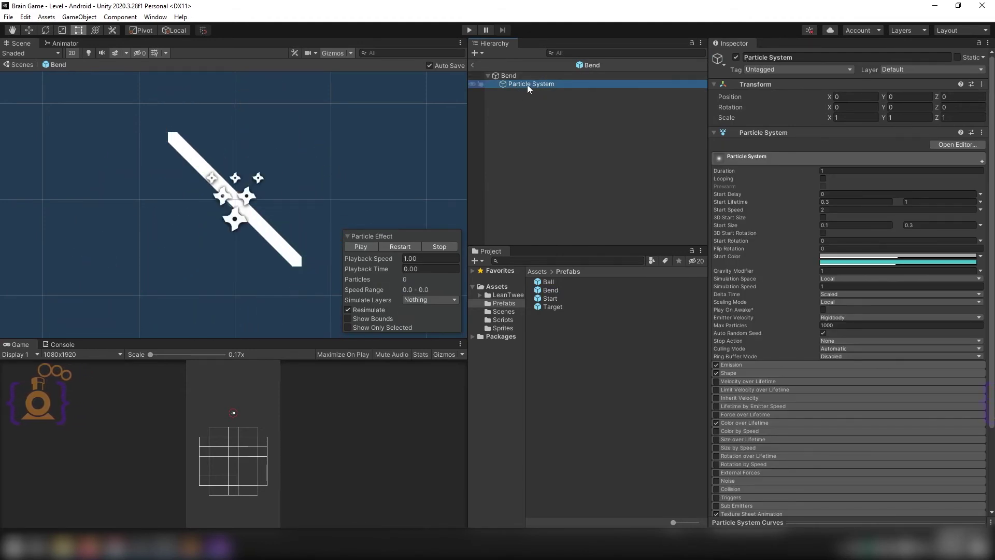
pyautogui.click(505, 76)
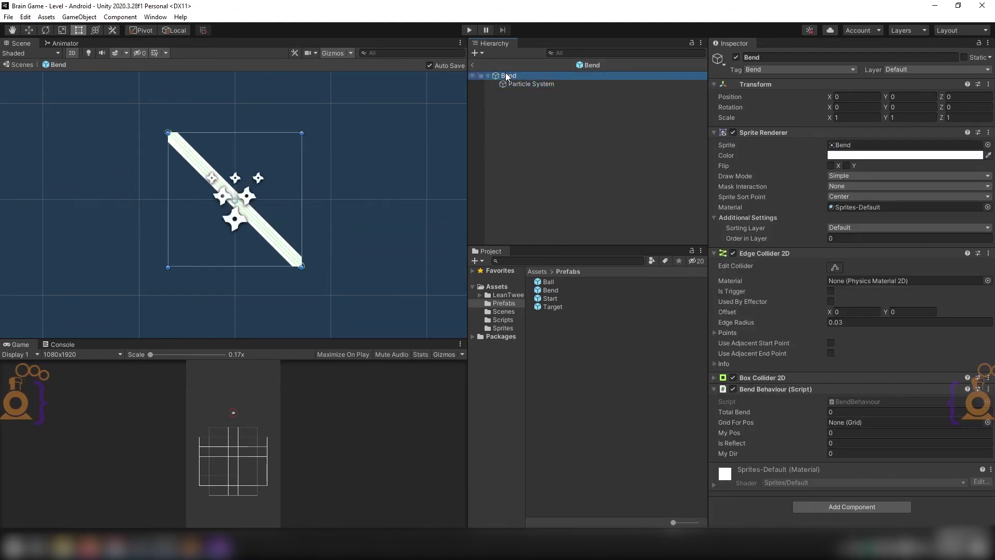
pyautogui.click(511, 83)
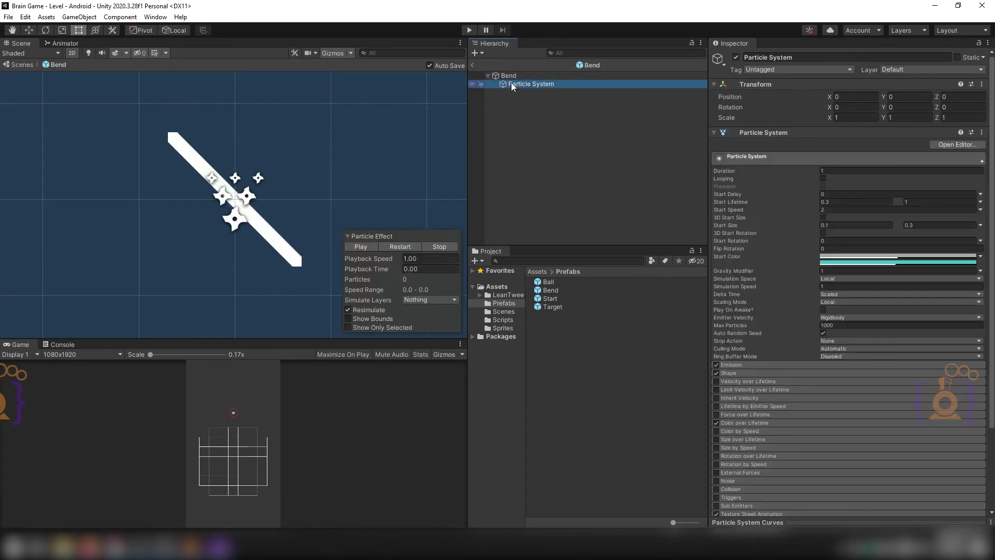
pyautogui.click(506, 75)
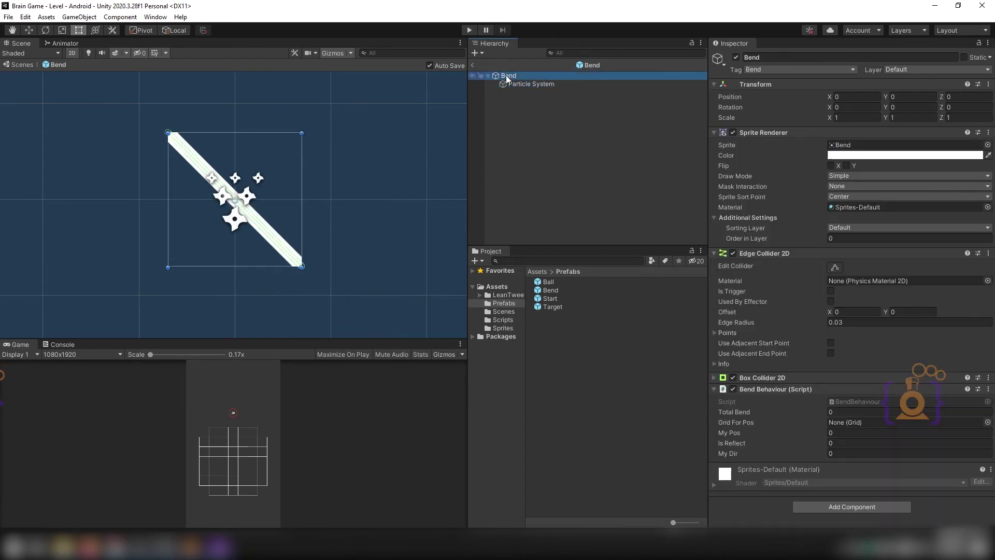
pyautogui.click(519, 82)
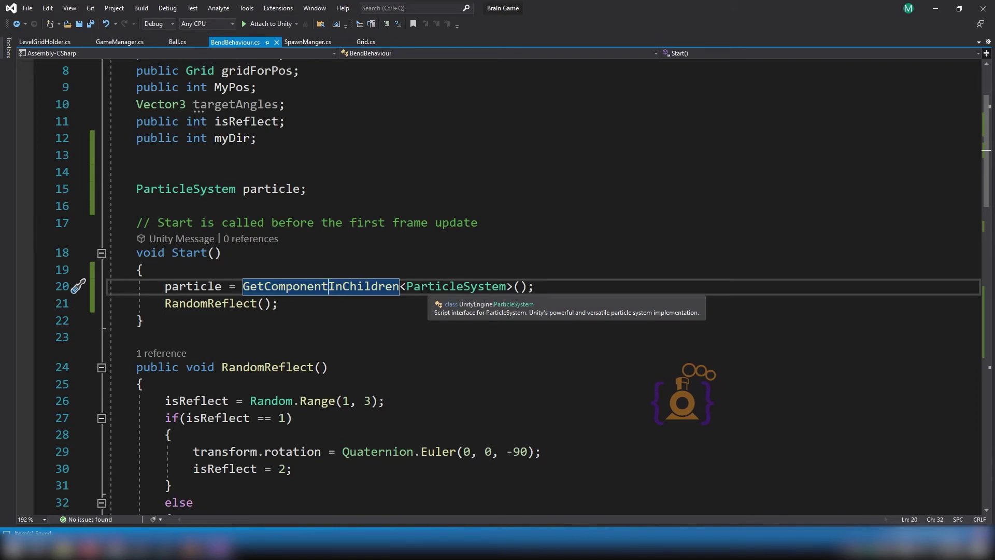
# Step: Review the ParticleSystem type and particle variable in the line 20 assignment
pyautogui.doubleClick(430, 285)
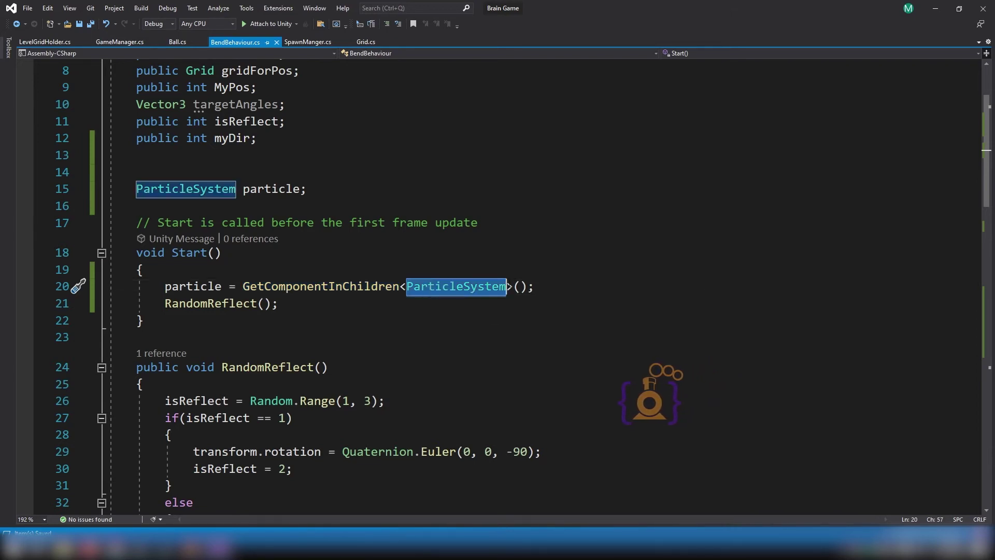
pyautogui.doubleClick(193, 286)
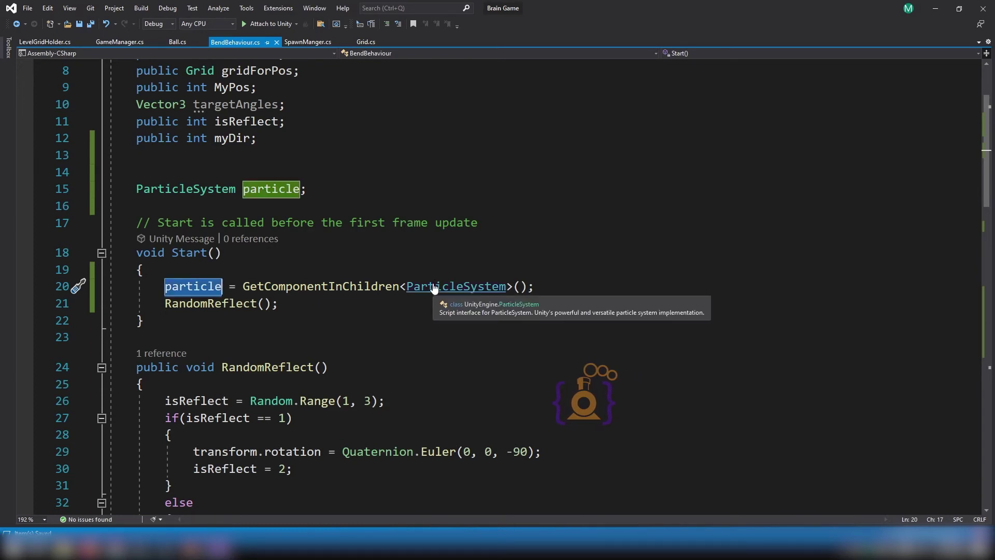
# Step: Exit Bend prefab mode, play-test the Level scene, then stop the game
pyautogui.moveTo(160, 545)
pyautogui.click(108, 519)
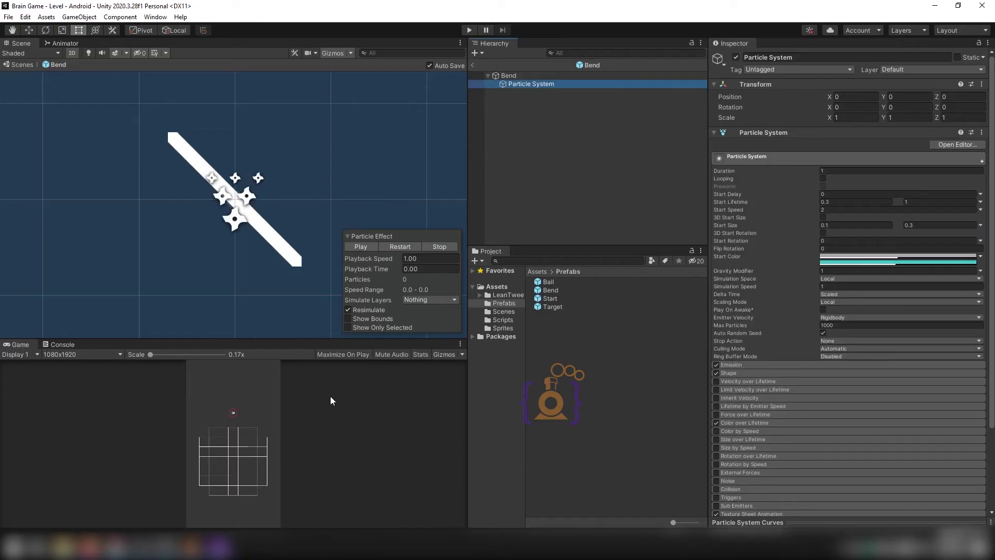
pyautogui.click(472, 66)
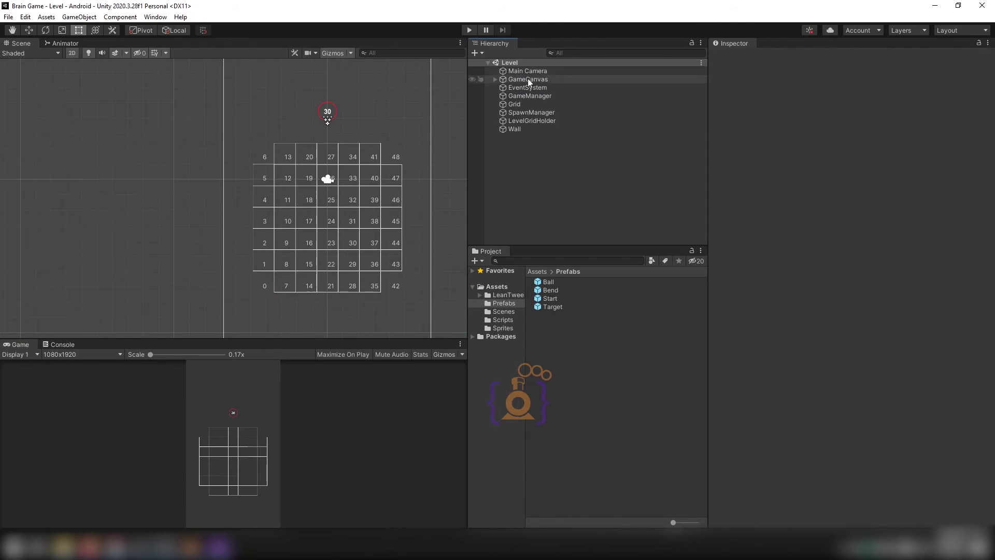
pyautogui.click(470, 30)
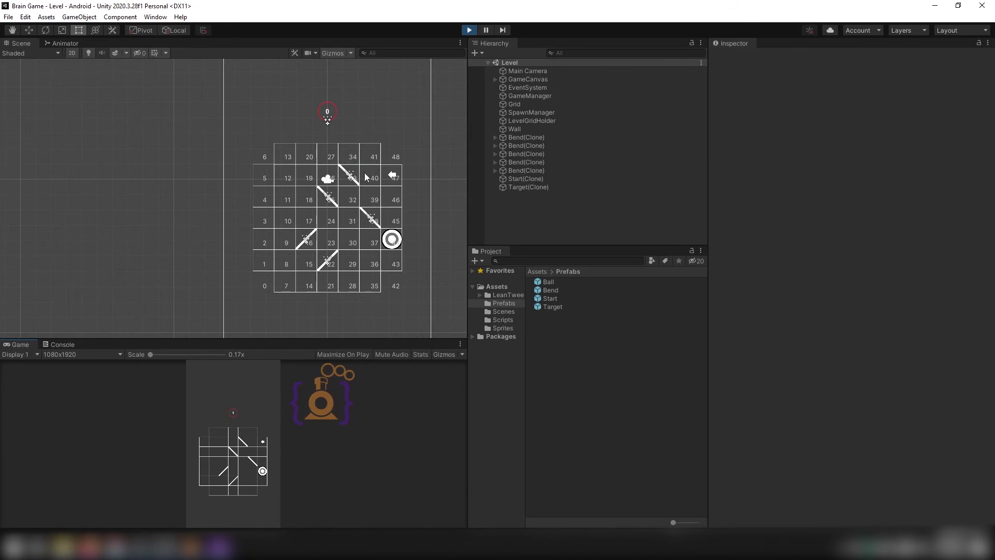
pyautogui.click(469, 31)
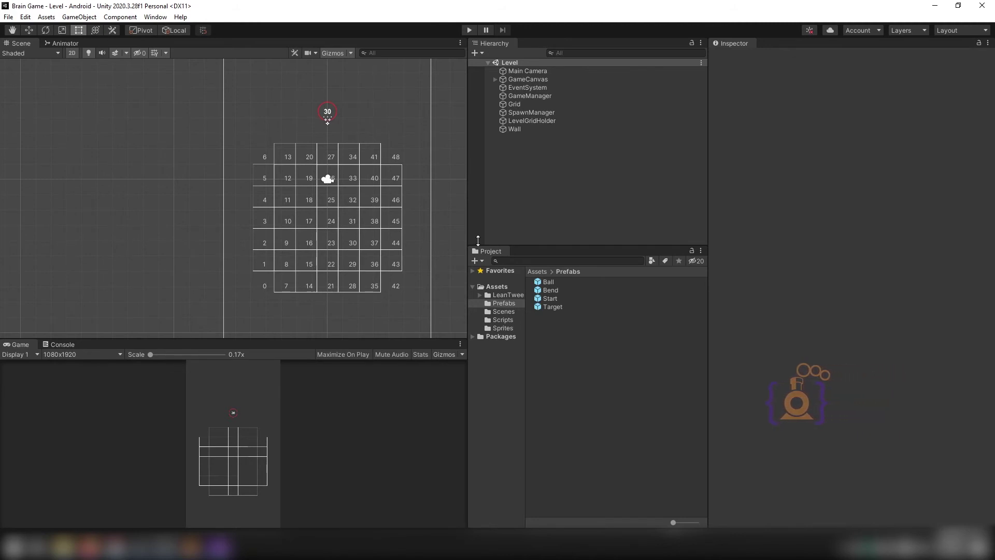
# Step: Open GameManager's script in Visual Studio to review the timer code, then view LevelGridHolder.cs
pyautogui.click(525, 96)
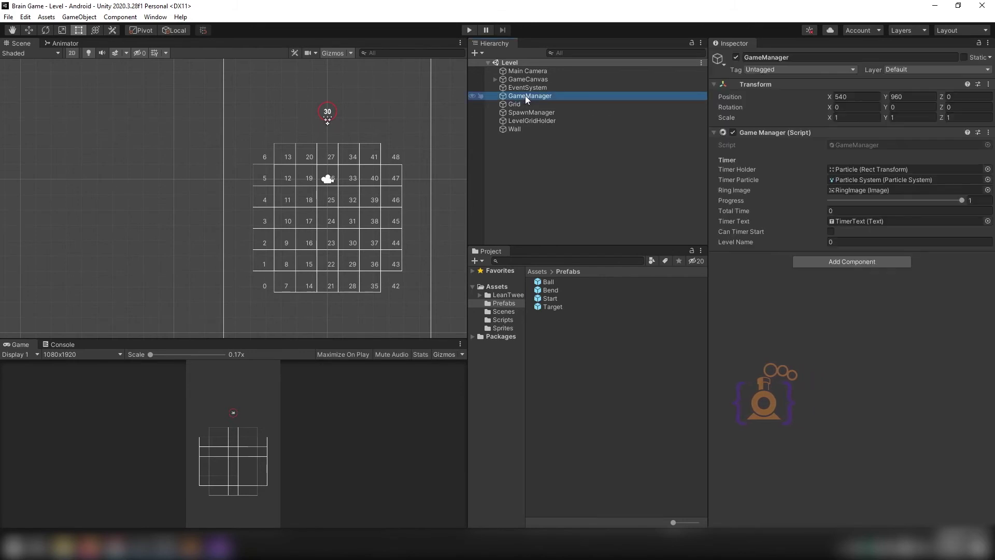
pyautogui.doubleClick(869, 145)
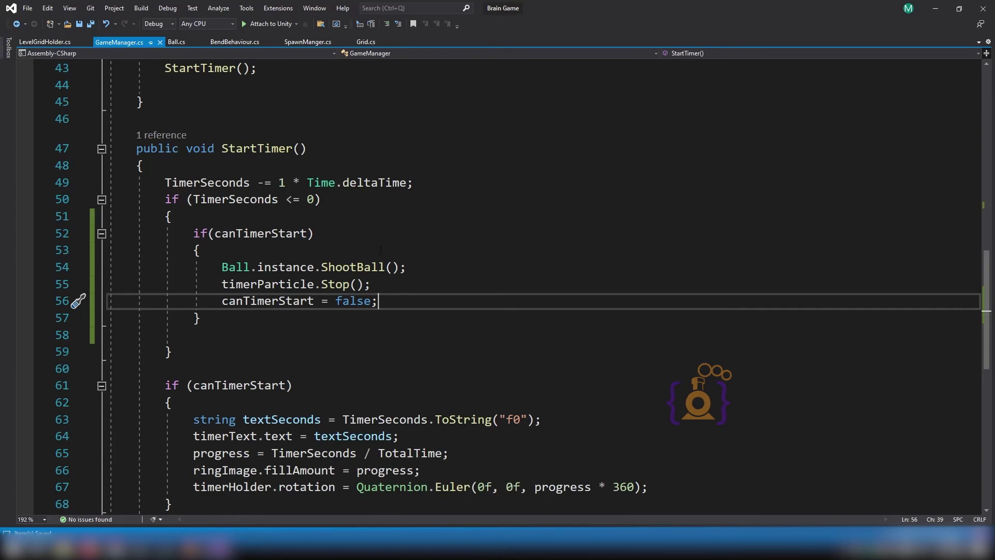
pyautogui.scroll(-5, 356, 253)
pyautogui.scroll(4, 389, 259)
pyautogui.scroll(7, 427, 269)
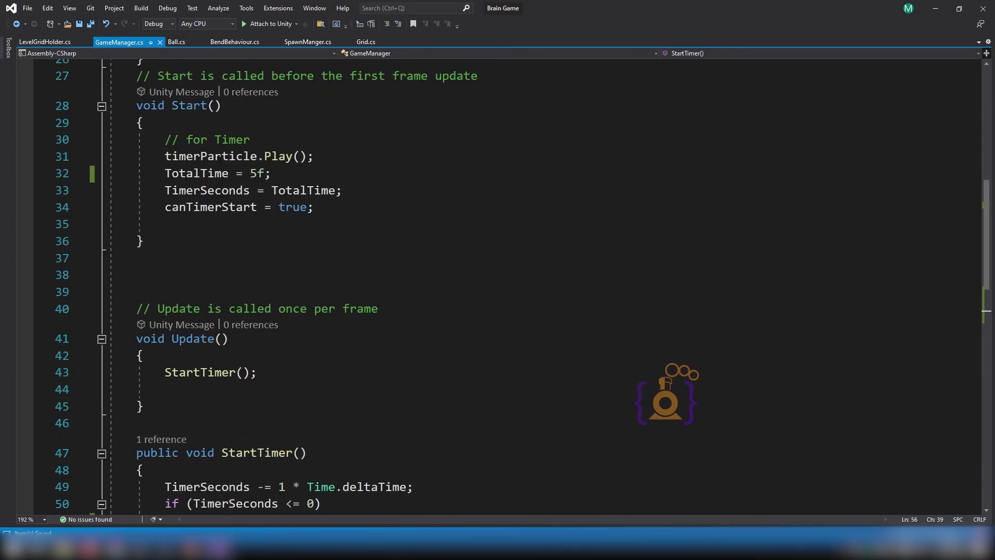
pyautogui.click(48, 43)
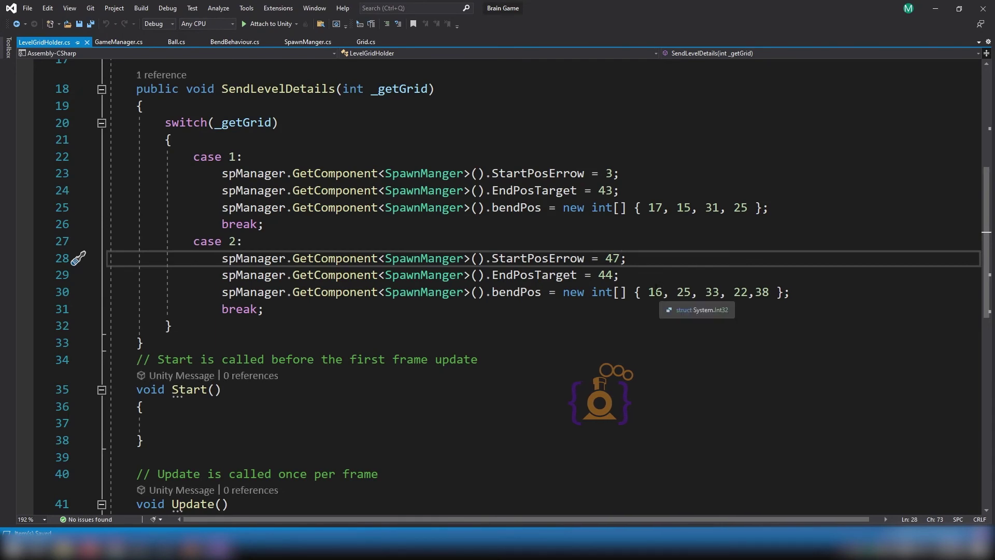
# Step: Change level 2's first three bend positions to 33, 31 and 17
pyautogui.doubleClick(658, 293)
pyautogui.write('33')
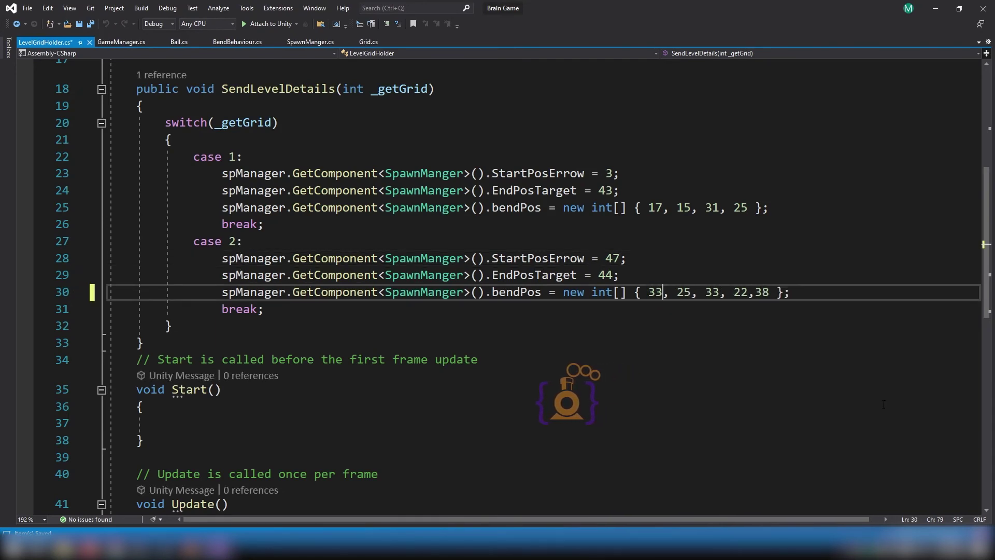
pyautogui.press('Right')
pyautogui.press('Right')
pyautogui.press('Right')
pyautogui.press('BackSpace')
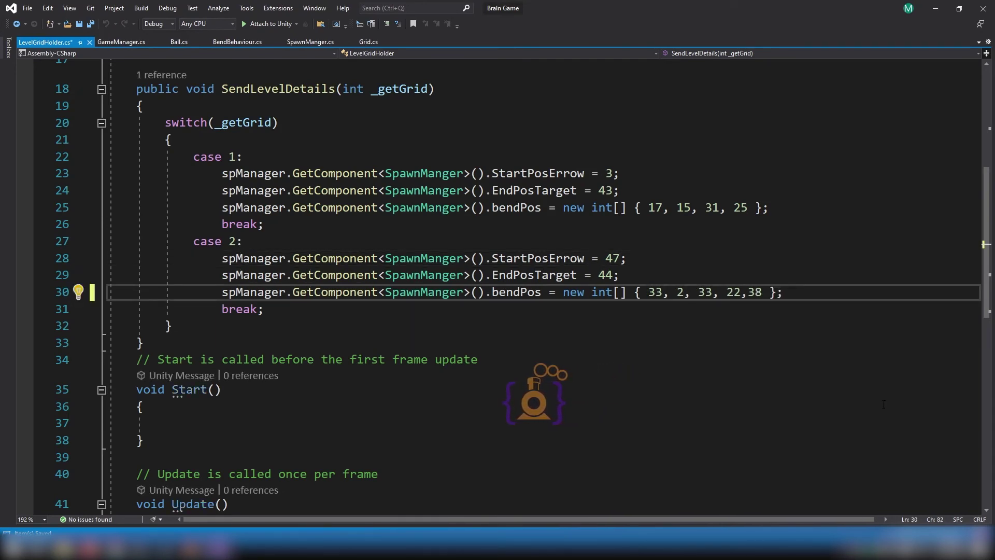
pyautogui.press('BackSpace')
pyautogui.write('31')
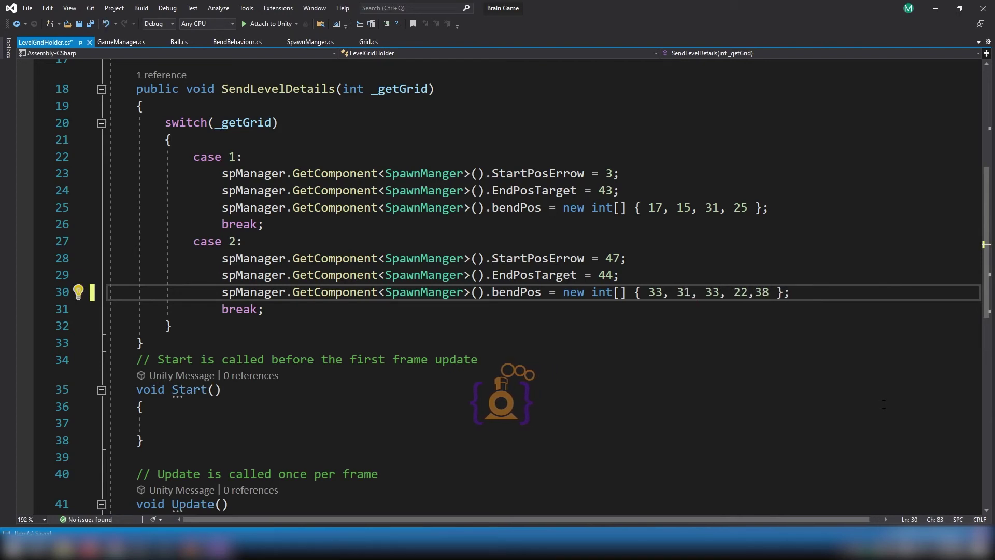
pyautogui.press('Right')
pyautogui.press('Right')
pyautogui.press('Right')
pyautogui.press('BackSpace')
pyautogui.press('BackSpace')
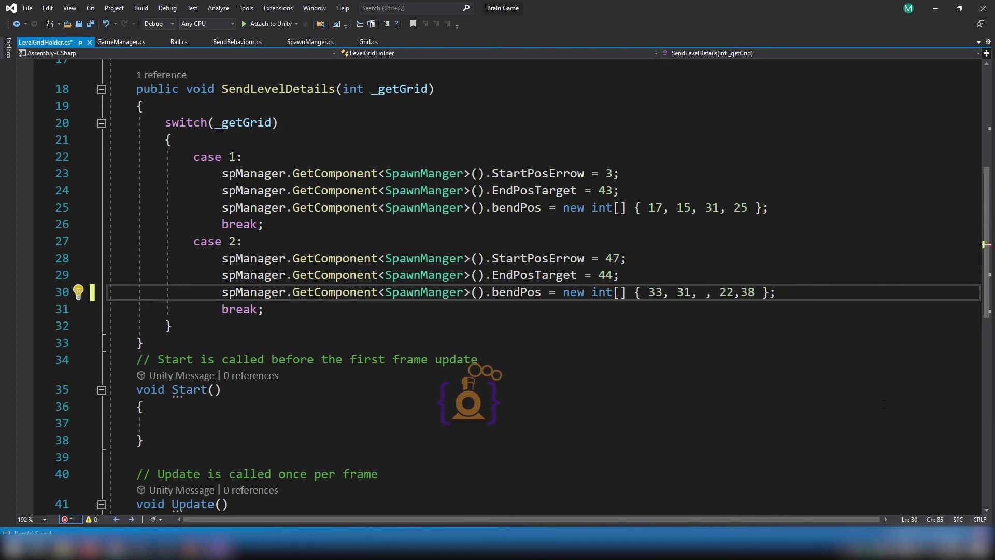
pyautogui.write('17')
pyautogui.press('Right')
pyautogui.press('Right')
# Step: Set the last level 2 bend positions to 29 and 15, then return to Unity to recompile
pyautogui.press('Delete')
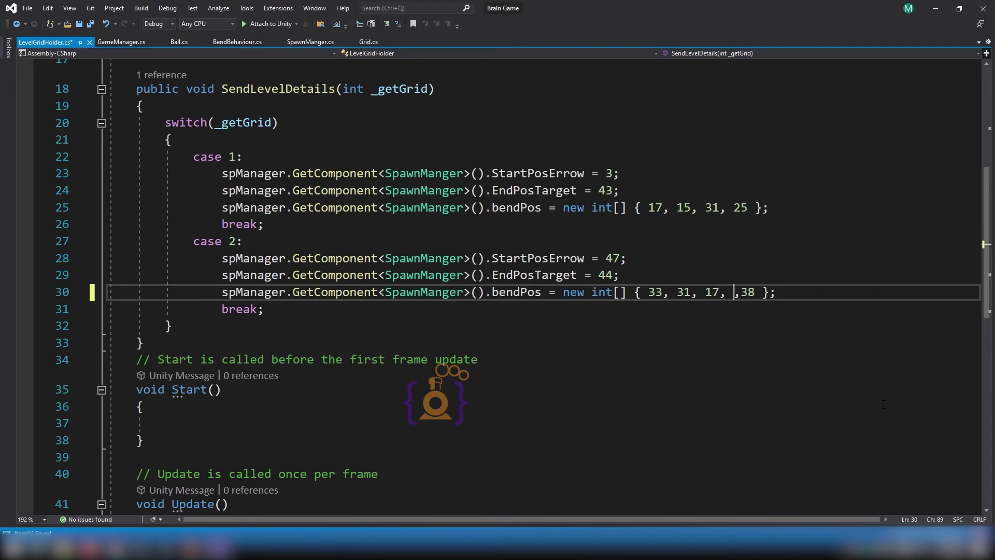
pyautogui.write('15')
pyautogui.press('Right')
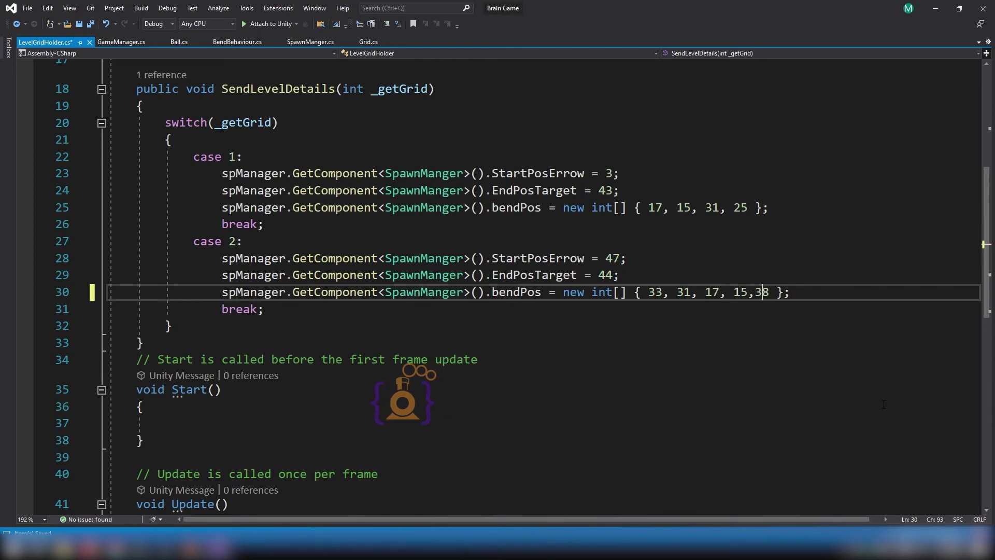
pyautogui.press('Delete')
pyautogui.press('Delete')
pyautogui.write('29')
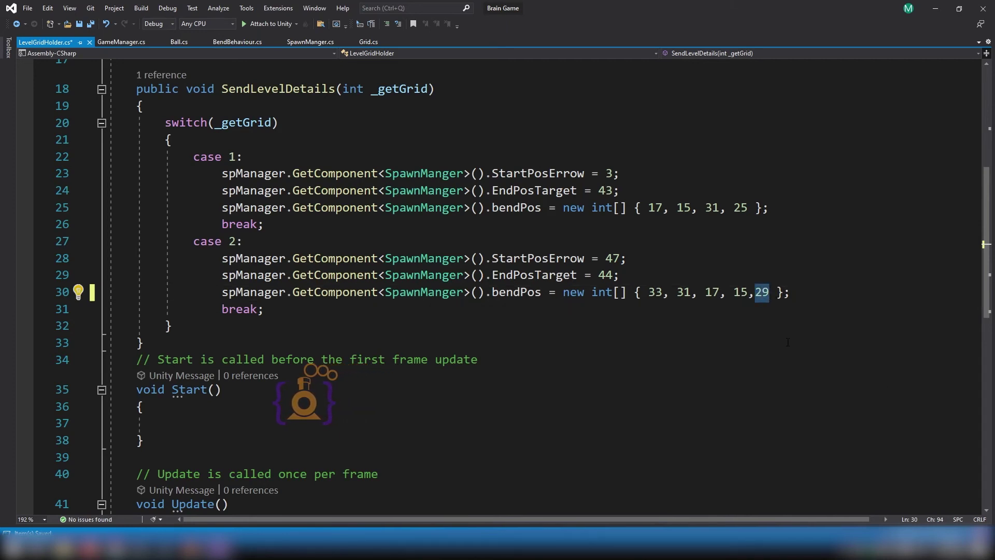
pyautogui.write('15')
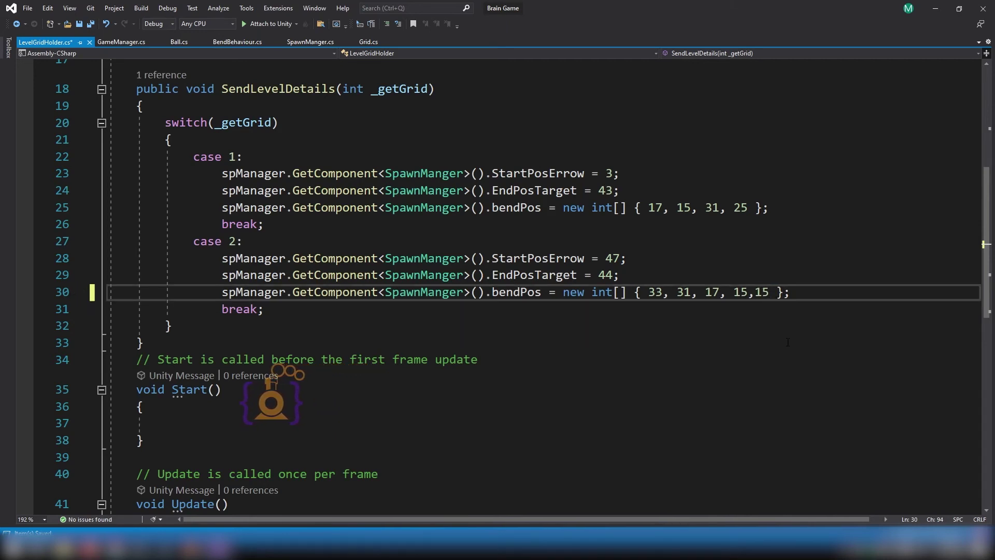
pyautogui.press('Left')
pyautogui.press('Left')
pyautogui.press('Left')
pyautogui.hotkey('shift', 'Right')
pyautogui.hotkey('shift', 'Right')
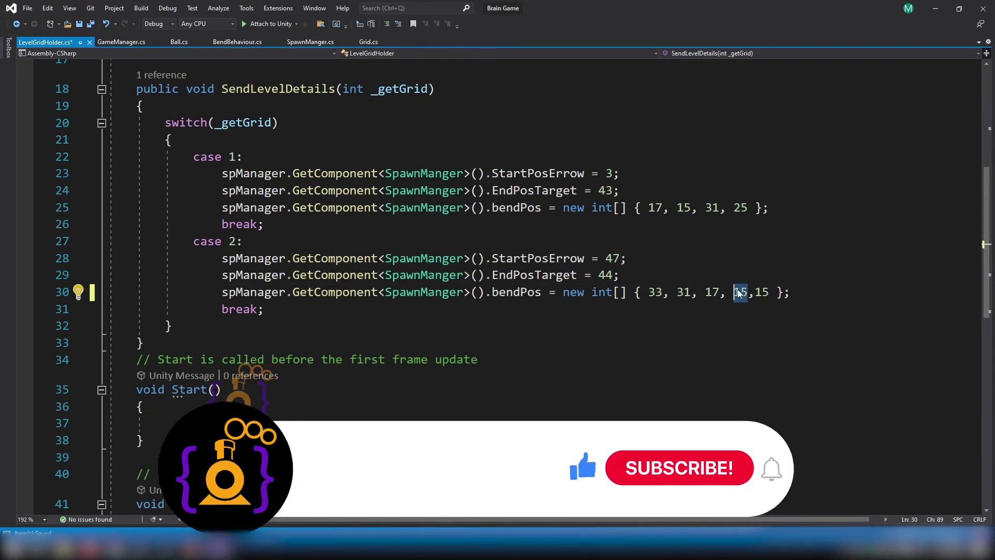
pyautogui.write('29')
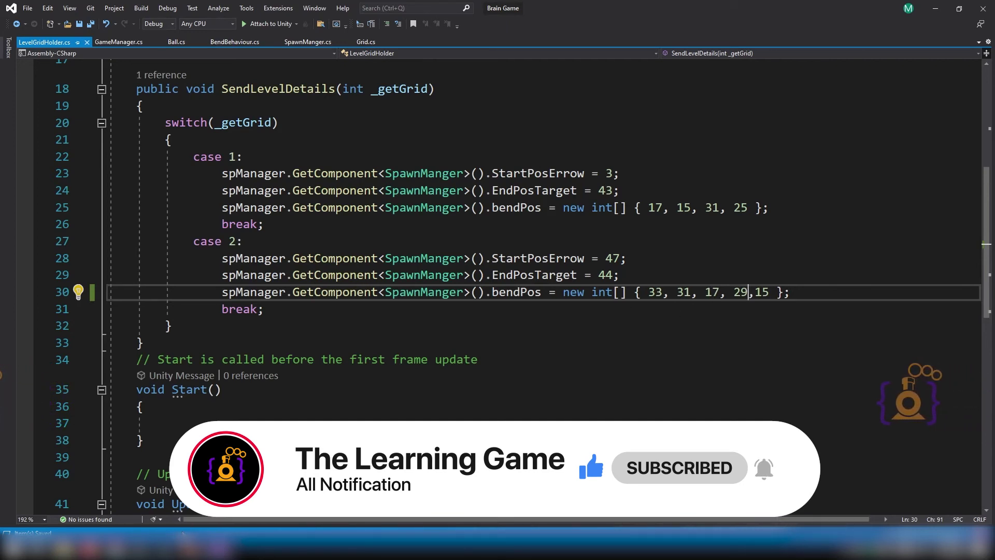
pyautogui.click(103, 480)
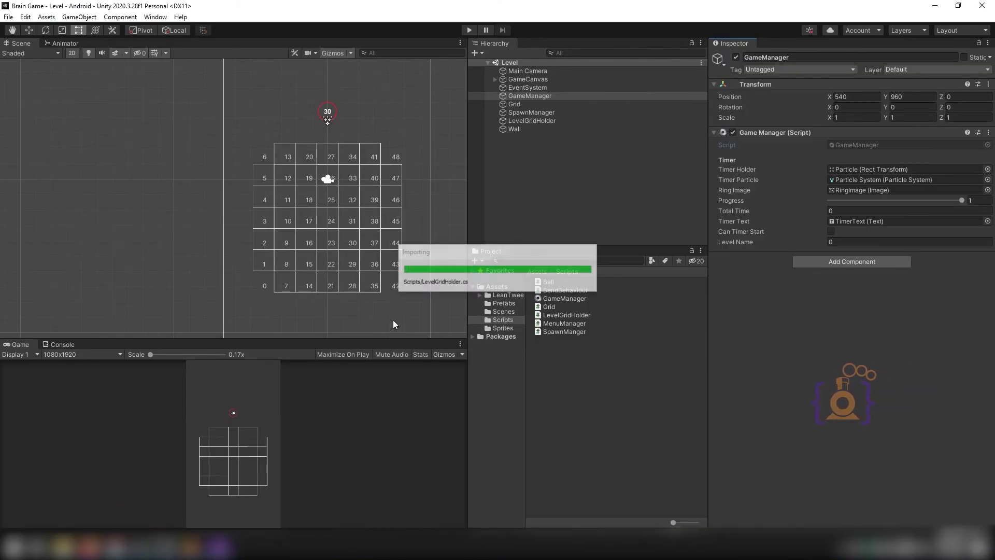
# Step: Drag the Scene/Game divider upward so the grid shows larger in the Game view
pyautogui.moveTo(397, 338)
pyautogui.mouseDown()
pyautogui.moveTo(439, 138)
pyautogui.moveTo(442, 253)
pyautogui.mouseUp()
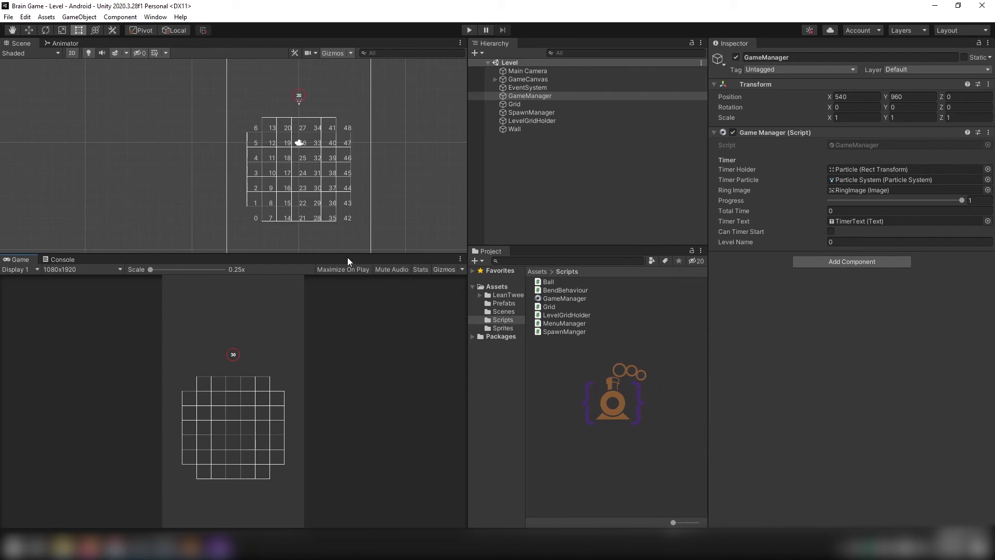
# Step: Zoom and pan the Scene view, then enter Play mode to spawn level 2 with five bends
pyautogui.scroll(-3, 383, 167)
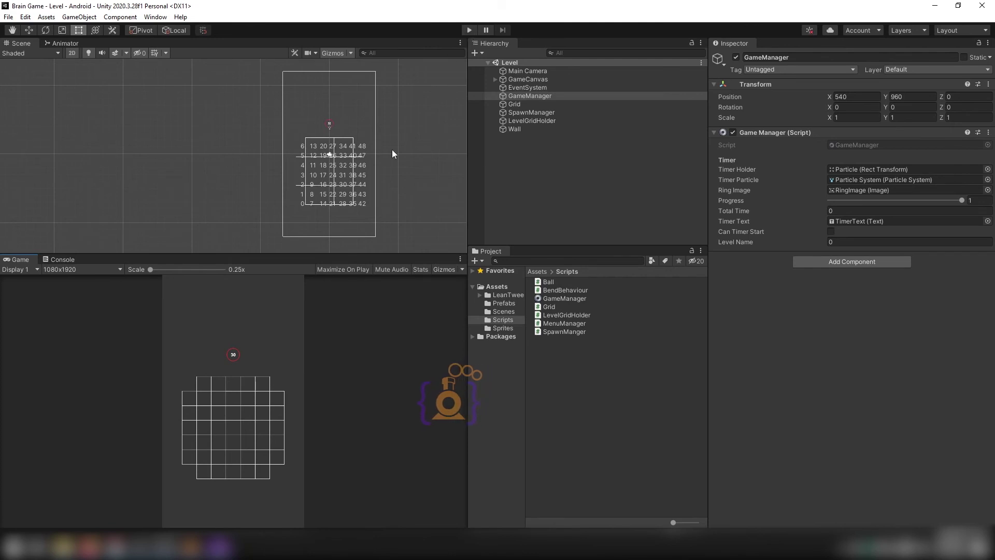
pyautogui.moveTo(391, 149); pyautogui.dragTo(304, 153, button='middle')
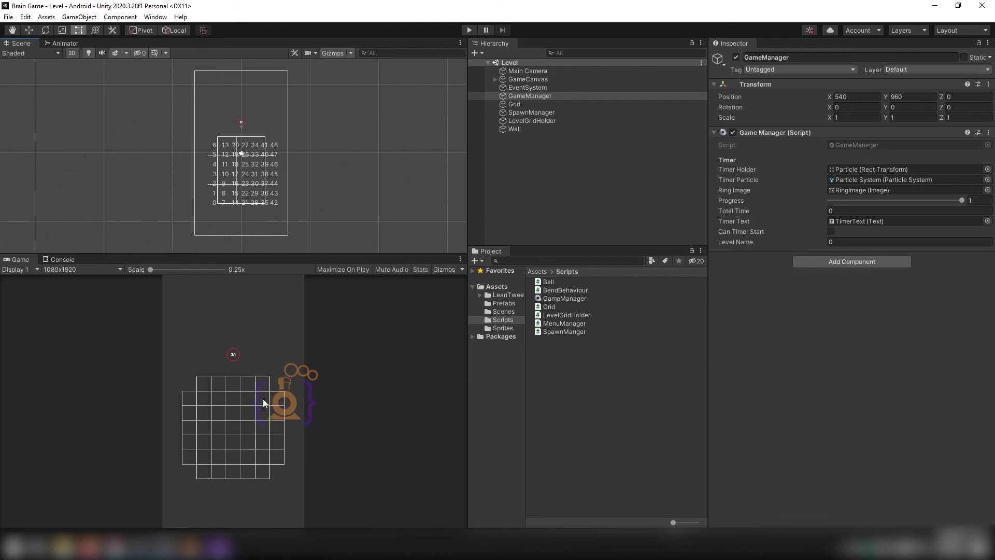
pyautogui.scroll(-2, 321, 147)
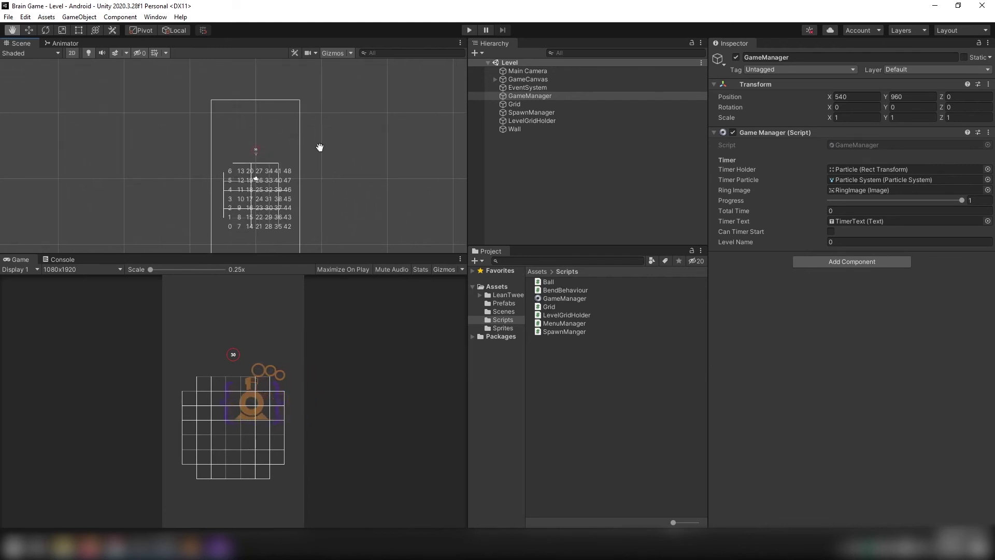
pyautogui.scroll(-3, 319, 147)
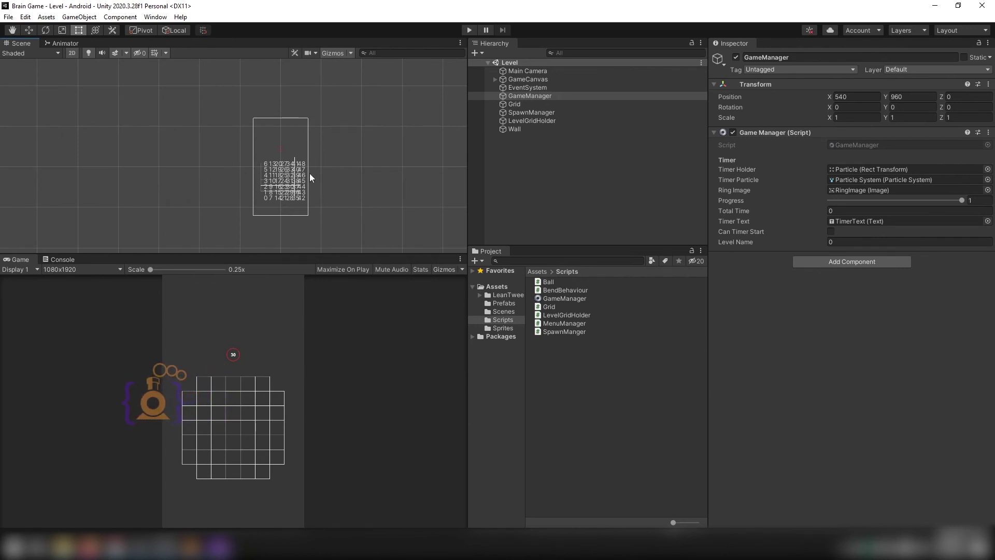
pyautogui.scroll(2, 329, 148)
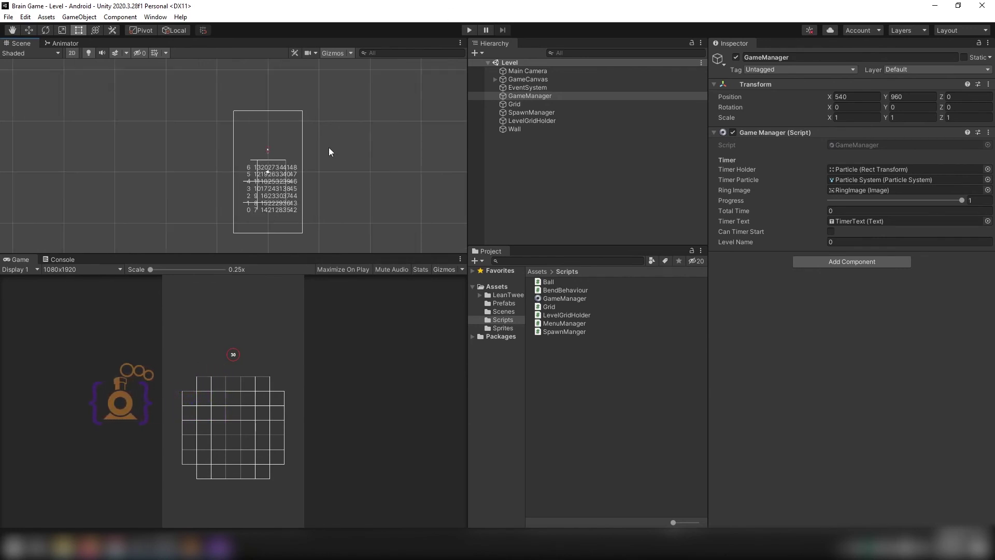
pyautogui.scroll(1, 328, 151)
pyautogui.click(468, 31)
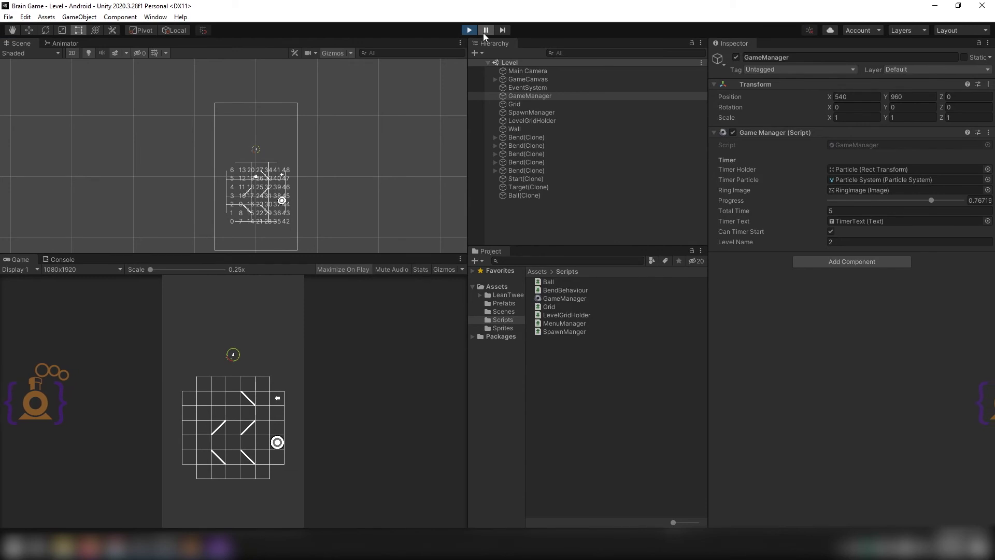
# Step: Maximize the running game, rotate the top-right bend, and stop the first play test
pyautogui.hotkey('shift', 'space')
pyautogui.click(525, 288)
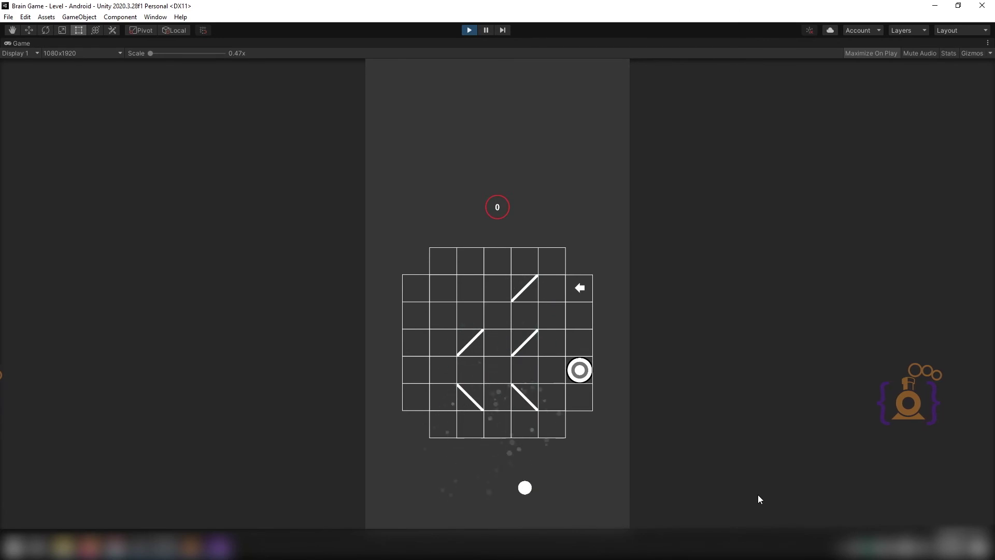
pyautogui.click(470, 30)
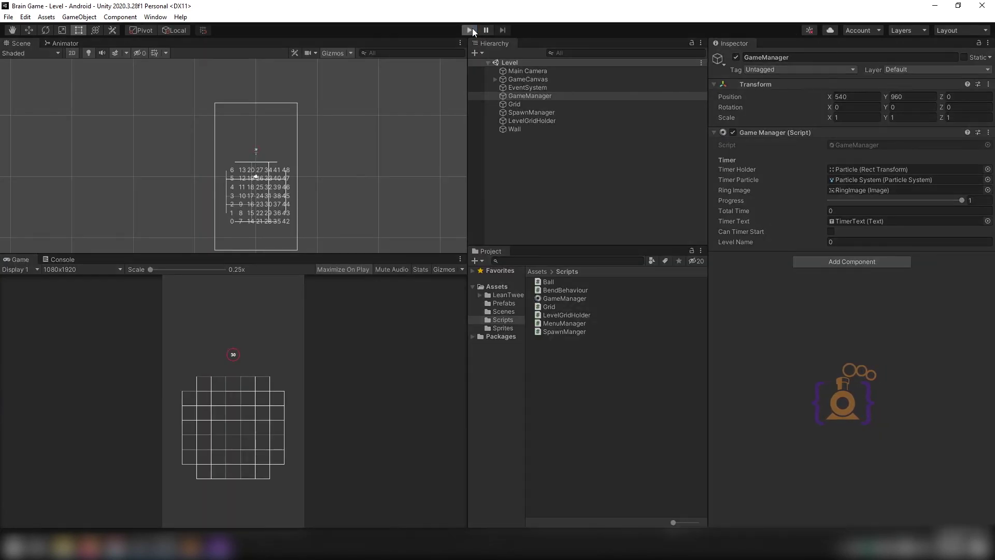
# Step: Replay level 2 flipping the top and two middle-row bends, stop, and return to Visual Studio
pyautogui.click(470, 30)
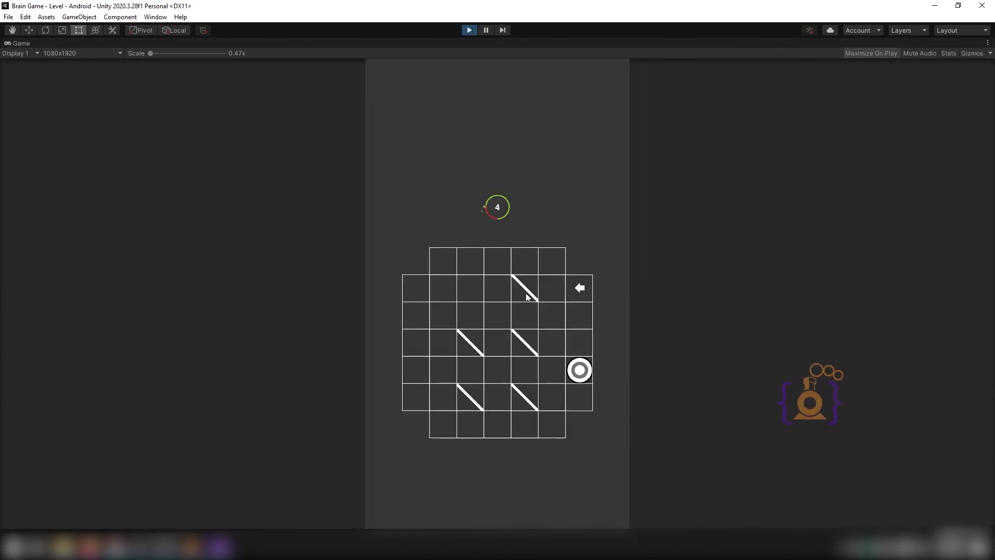
pyautogui.click(527, 296)
pyautogui.click(531, 341)
pyautogui.click(472, 345)
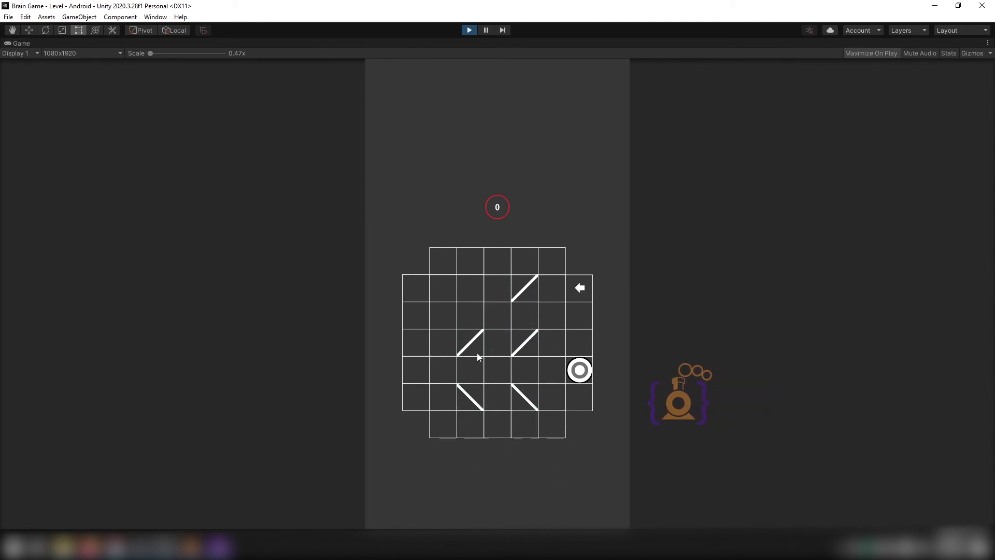
pyautogui.click(469, 30)
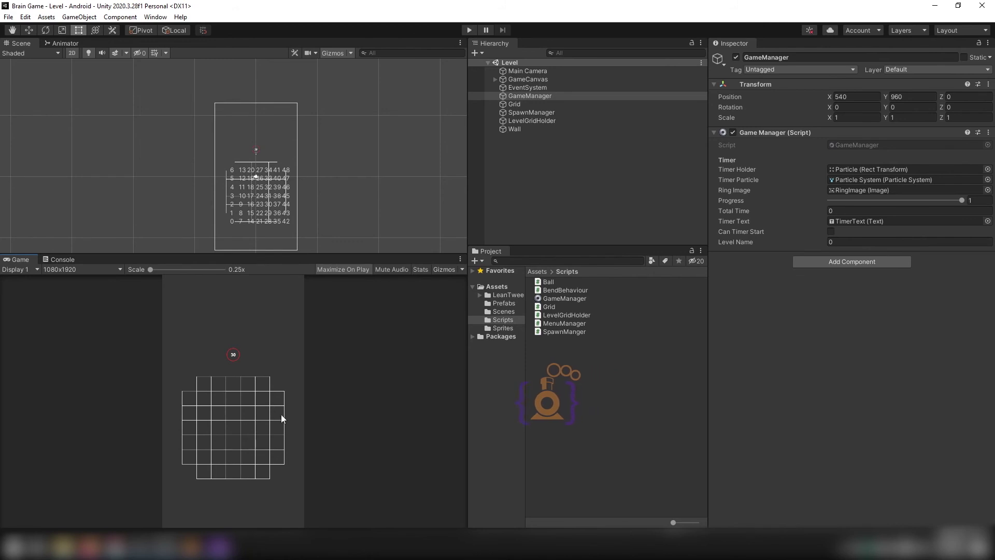
pyautogui.hotkey('alt', 'Tab')
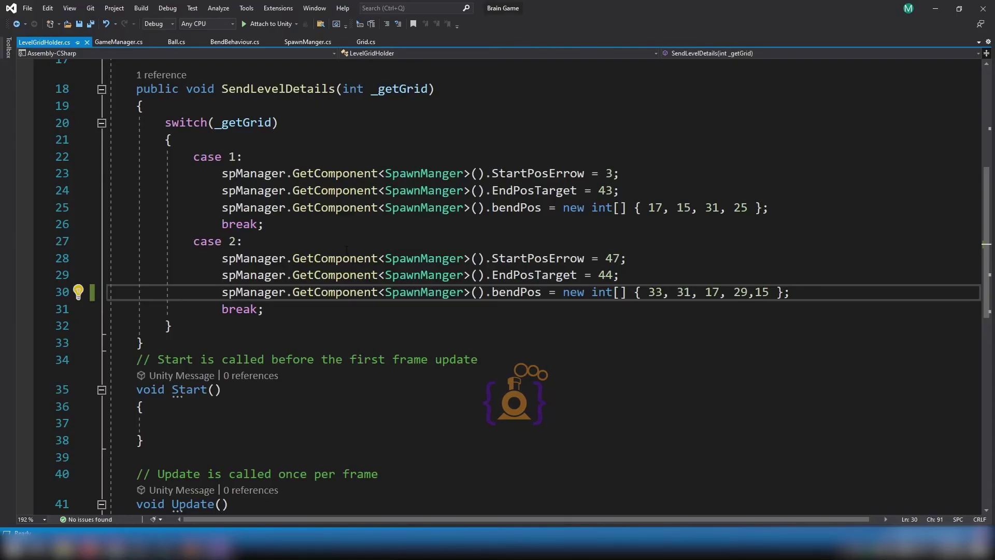
# Step: In BendBehaviour, point out the StartCoroutine call inside the Ball collision check
pyautogui.click(236, 41)
pyautogui.scroll(-2, 302, 235)
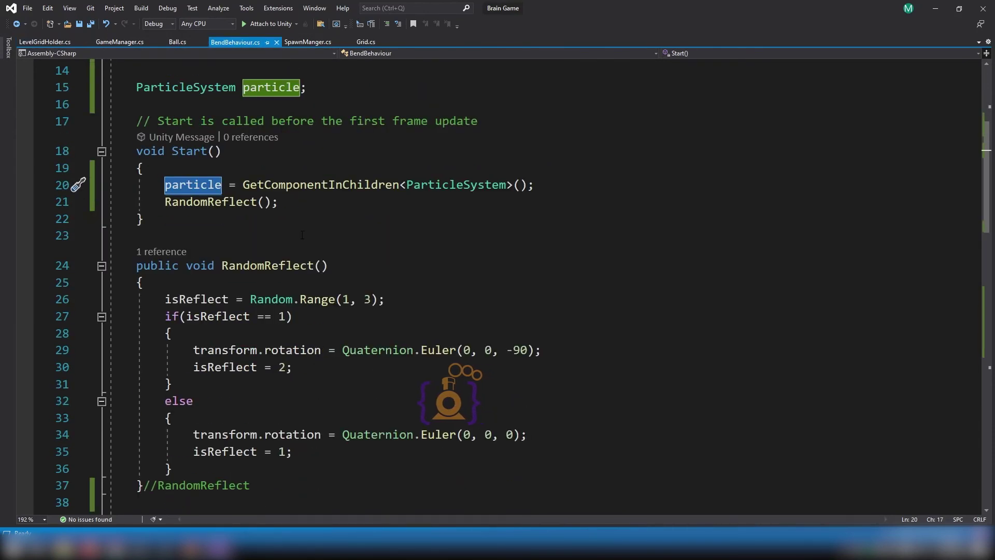
pyautogui.scroll(3, 302, 235)
pyautogui.scroll(-11, 302, 235)
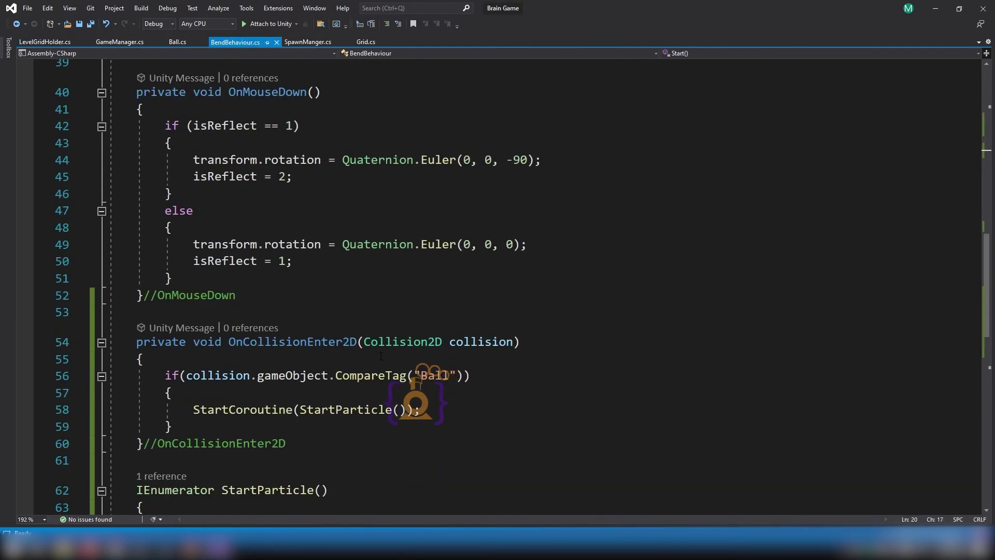
pyautogui.scroll(-2, 381, 356)
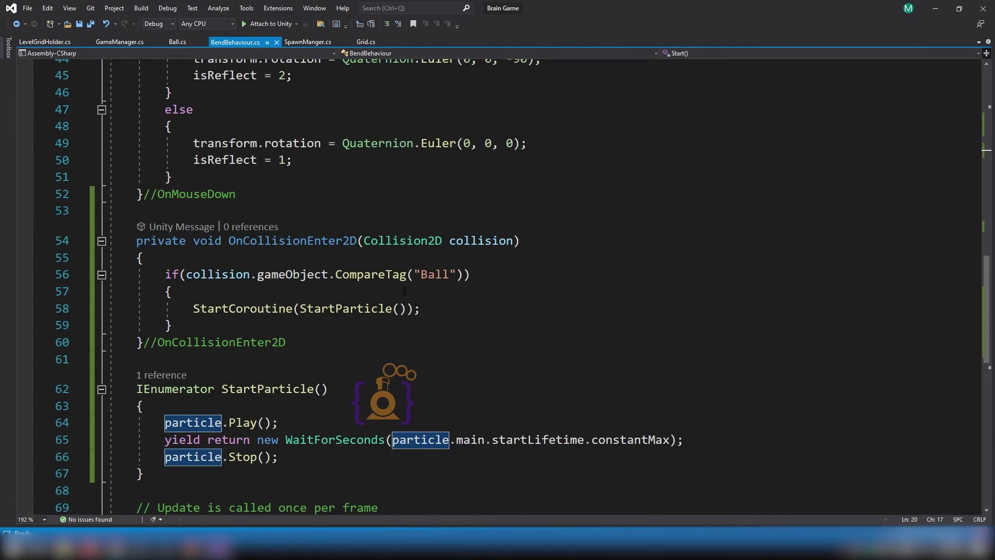
pyautogui.click(226, 292)
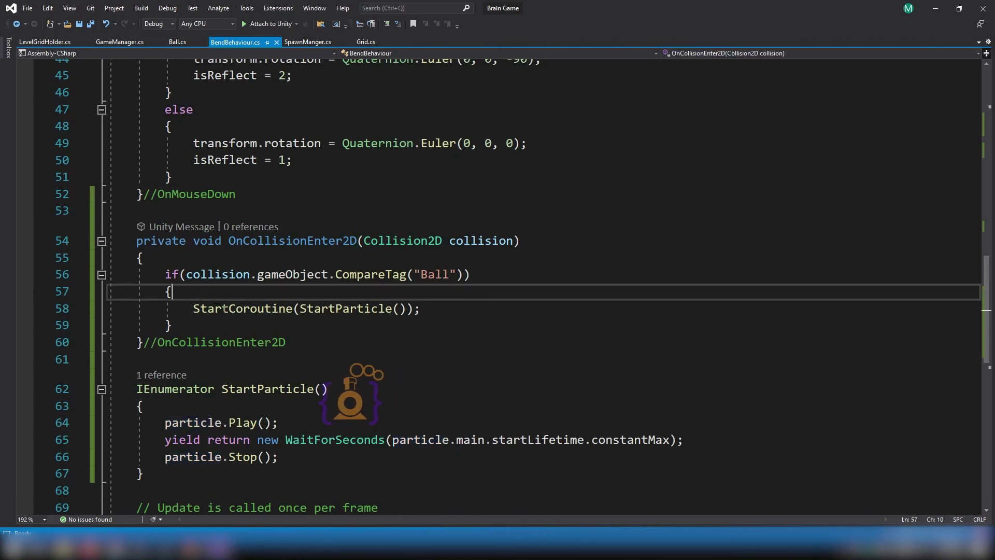
pyautogui.doubleClick(222, 310)
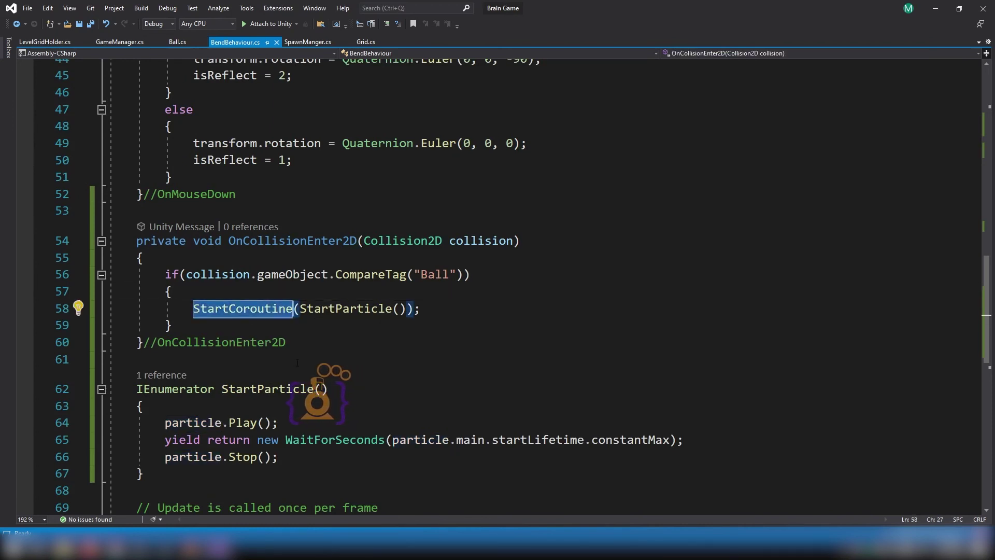
pyautogui.click(224, 293)
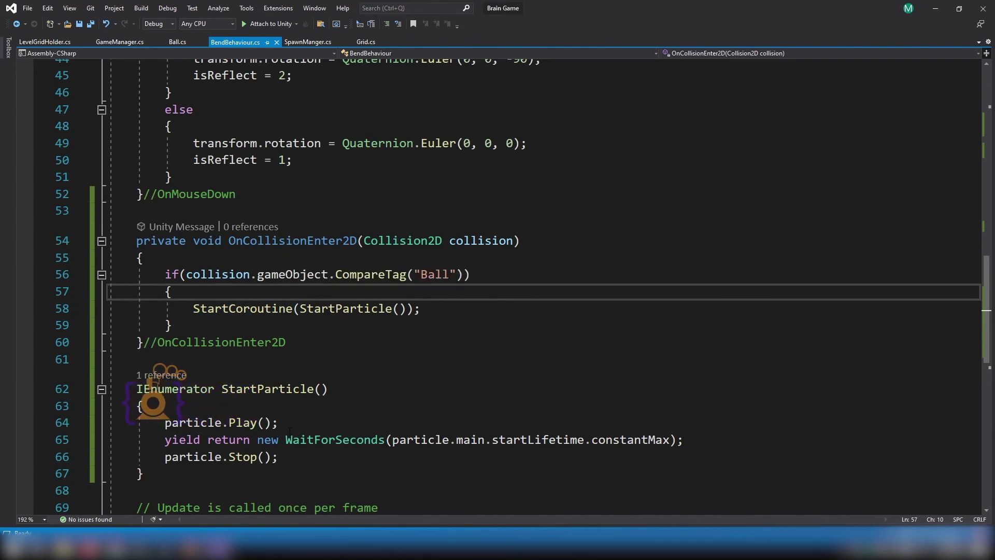
# Step: Paste particle.Play() into the collision block, remove it again, save BendBehaviour, and return to Unity
pyautogui.scroll(-3, 289, 429)
pyautogui.moveTo(165, 270); pyautogui.dragTo(280, 270)
pyautogui.hotkey('ctrl', 'c')
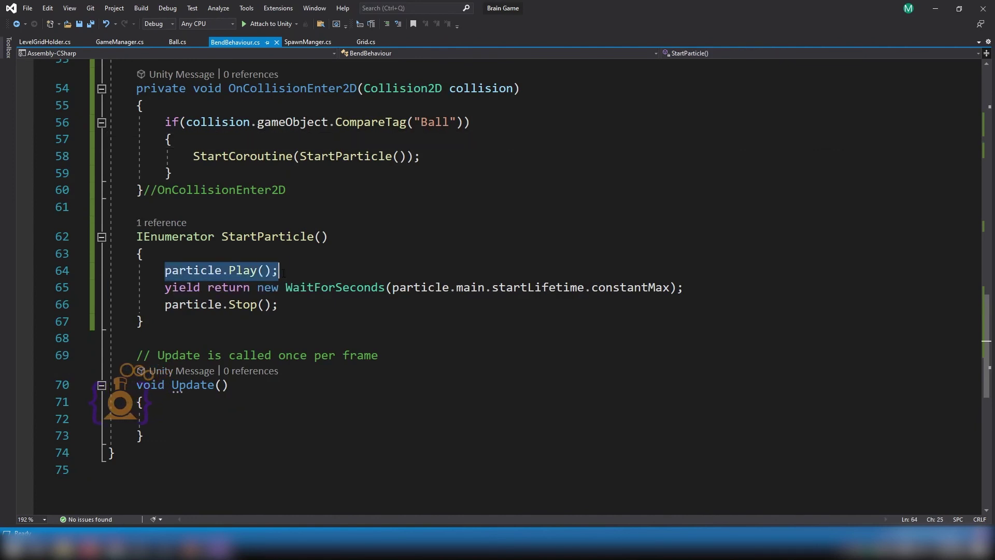
pyautogui.click(233, 147)
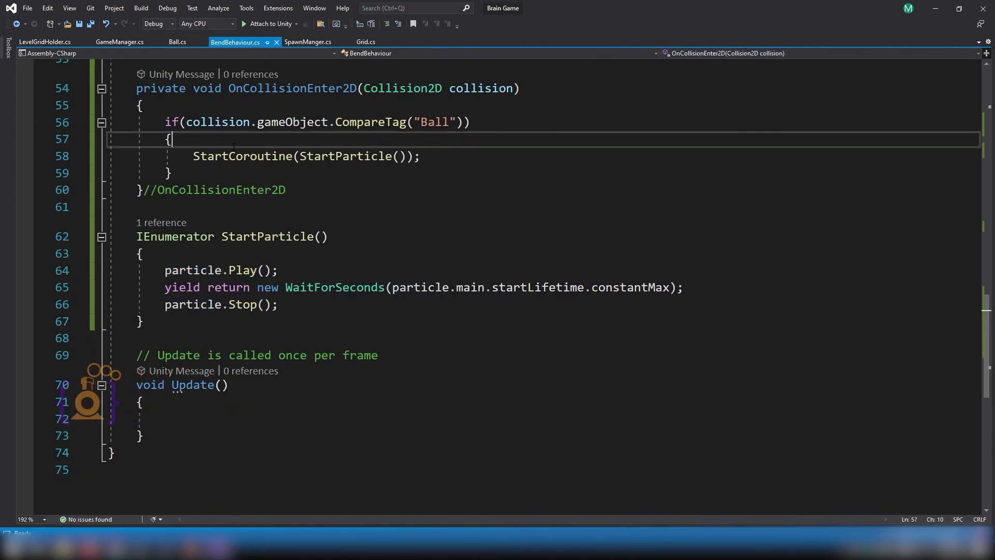
pyautogui.press('Return')
pyautogui.hotkey('ctrl', 'v')
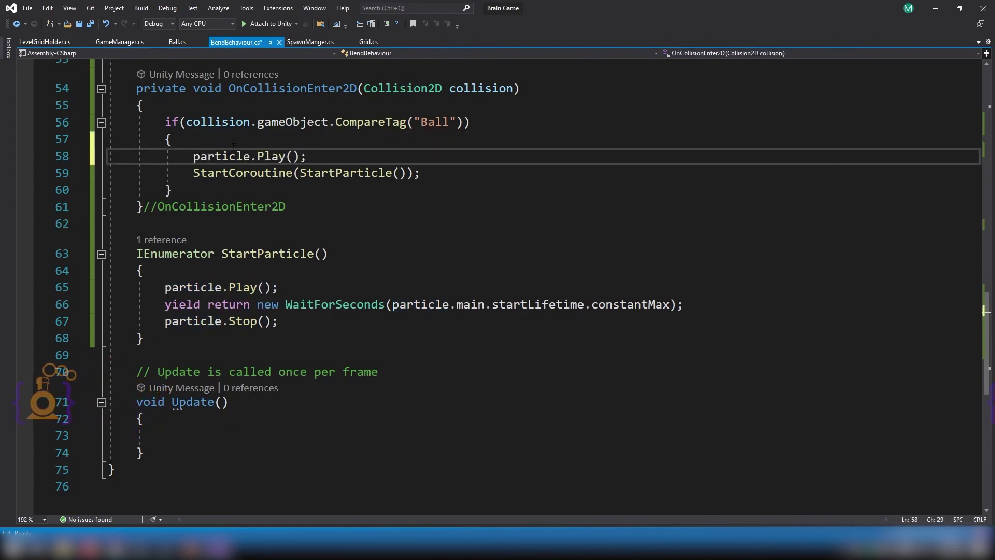
pyautogui.hotkey('shift', 'Up')
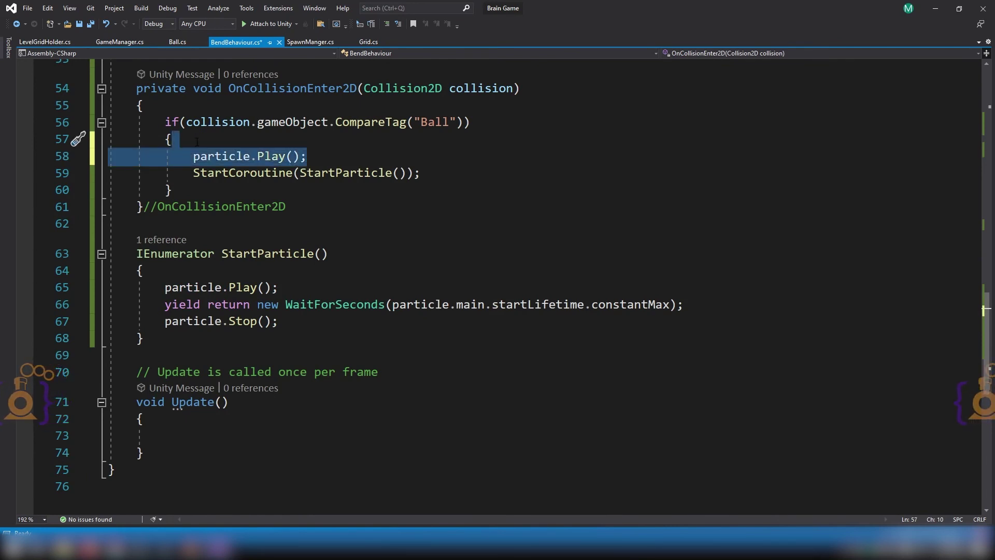
pyautogui.press('BackSpace')
pyautogui.scroll(1, 228, 143)
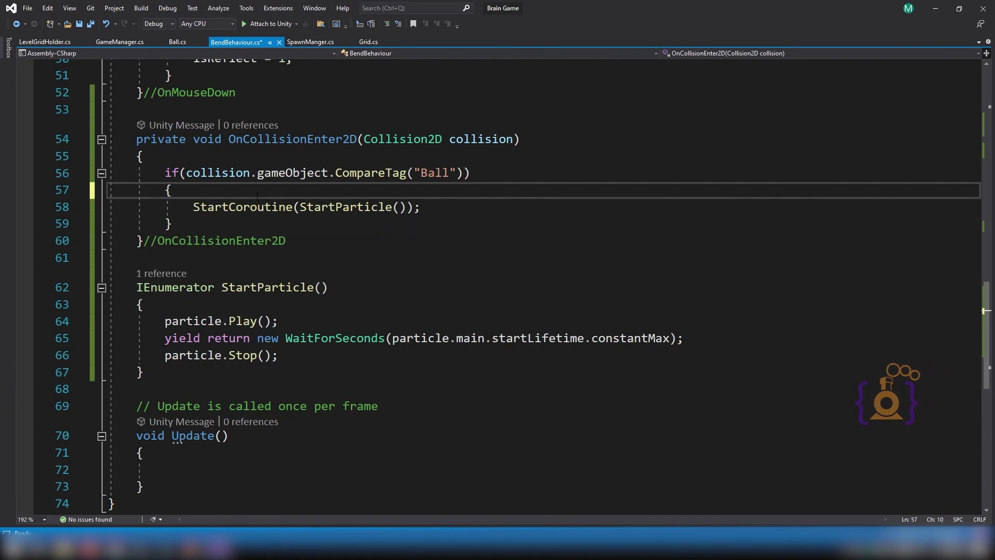
pyautogui.hotkey('ctrl', 's')
pyautogui.hotkey('alt', 'Tab')
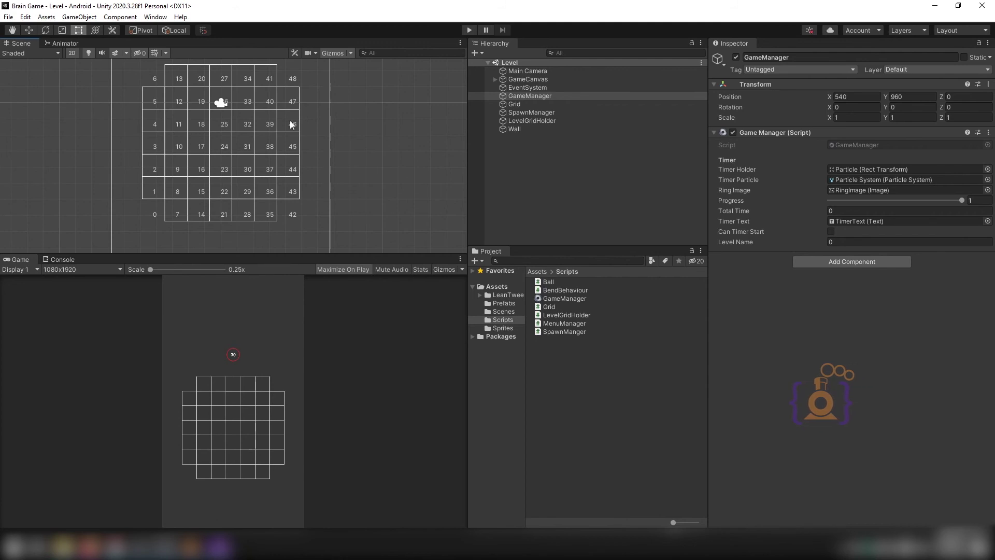
# Step: Bring up the Ball Rider project window and play its level 01 with Ctrl+P
pyautogui.moveTo(171, 547)
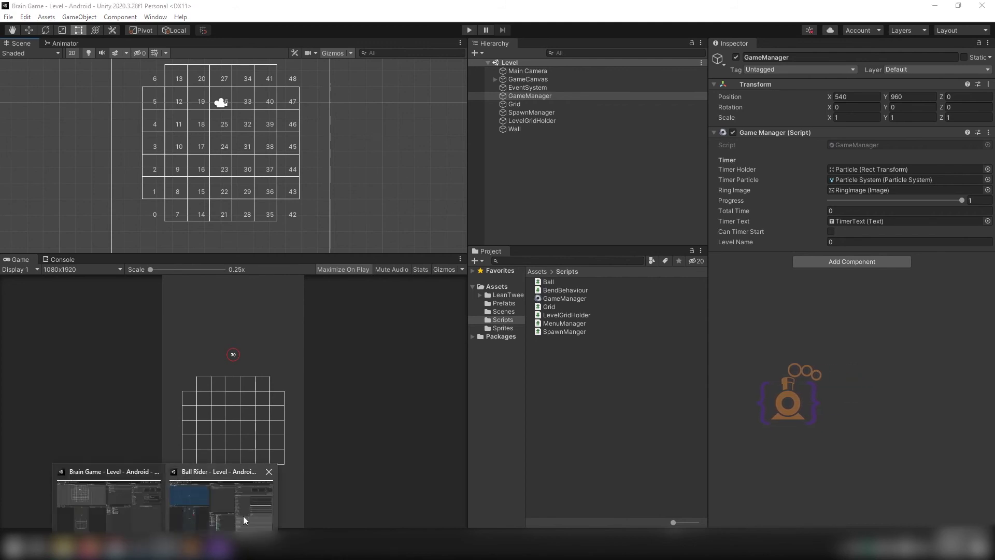
pyautogui.click(244, 516)
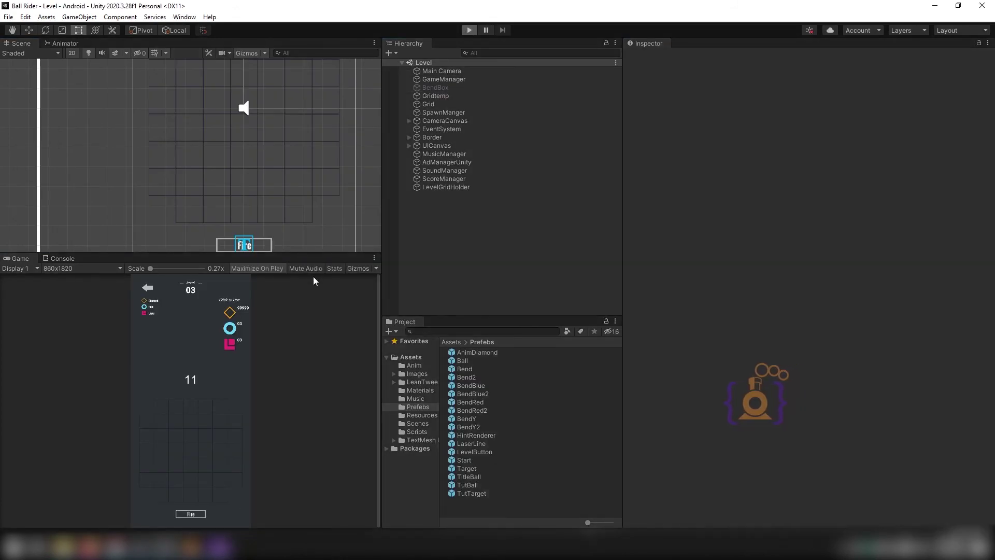
pyautogui.hotkey('ctrl', 'p')
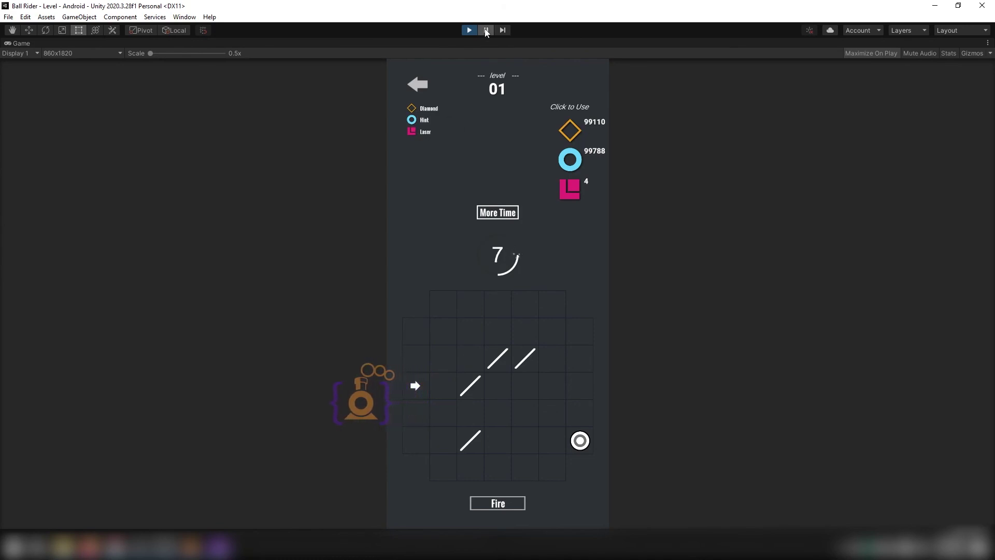
# Step: Pause Ball Rider and enlarge and widen the Game view panel
pyautogui.click(487, 30)
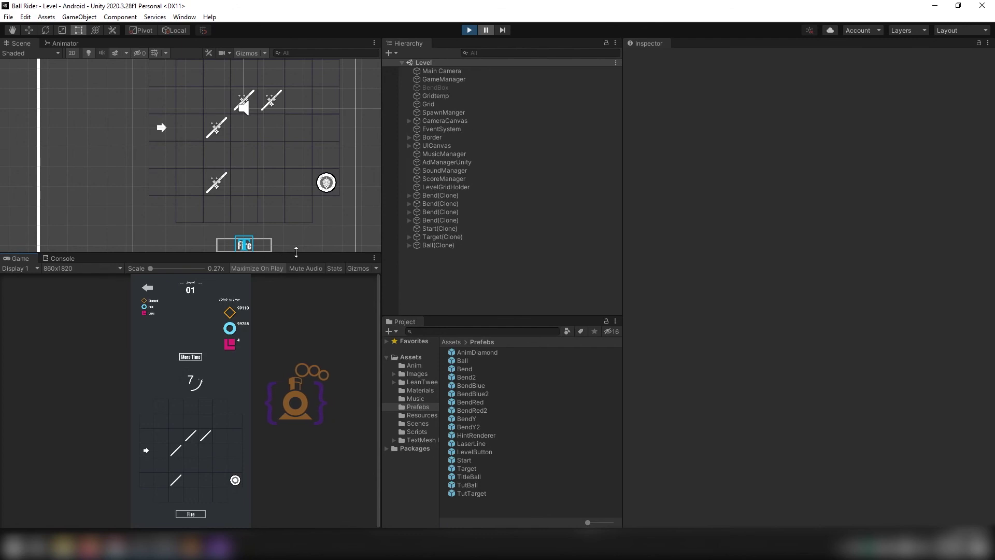
pyautogui.moveTo(297, 252); pyautogui.dragTo(296, 153)
pyautogui.moveTo(381, 216); pyautogui.dragTo(493, 223)
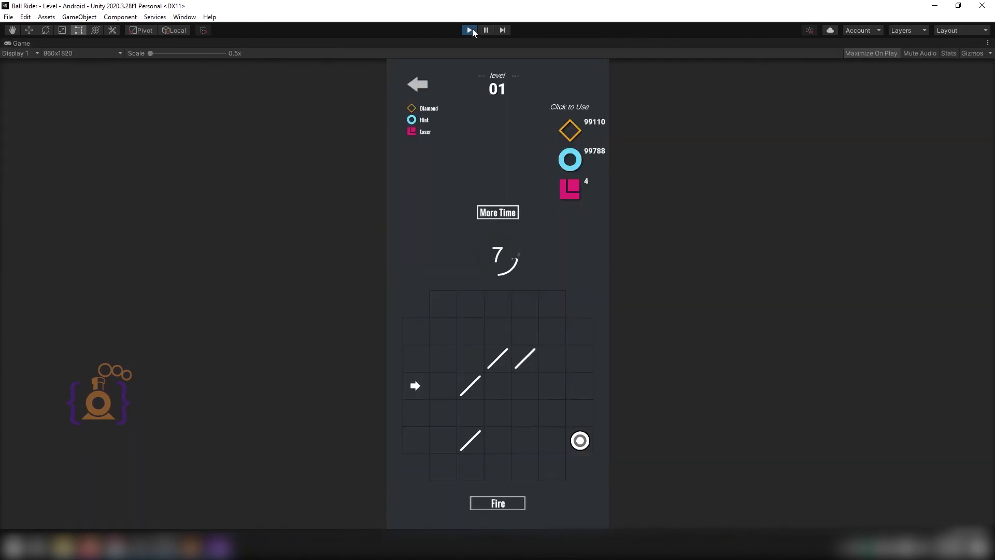
# Step: Restart level 01 and spend one hint, dropping the count to 99787
pyautogui.click(472, 29)
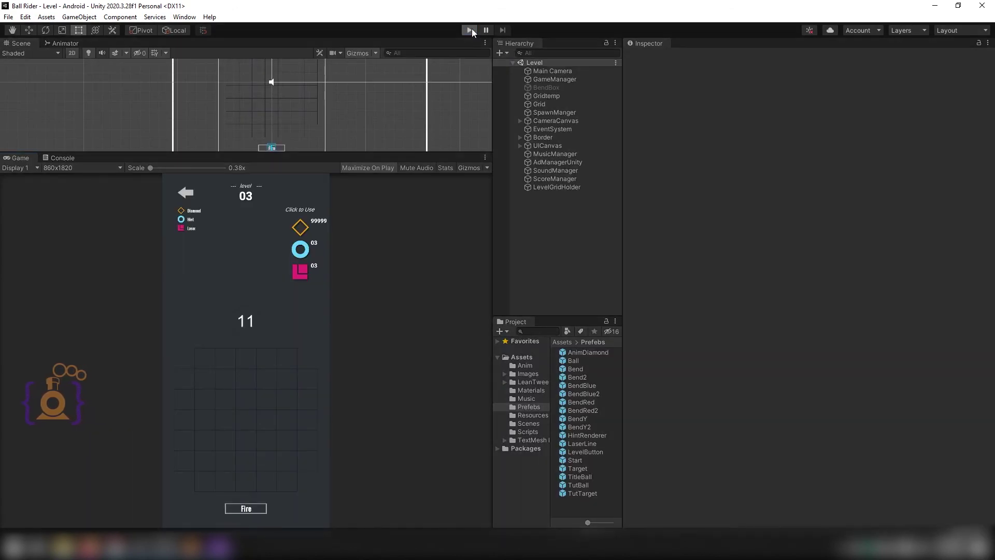
pyautogui.click(472, 29)
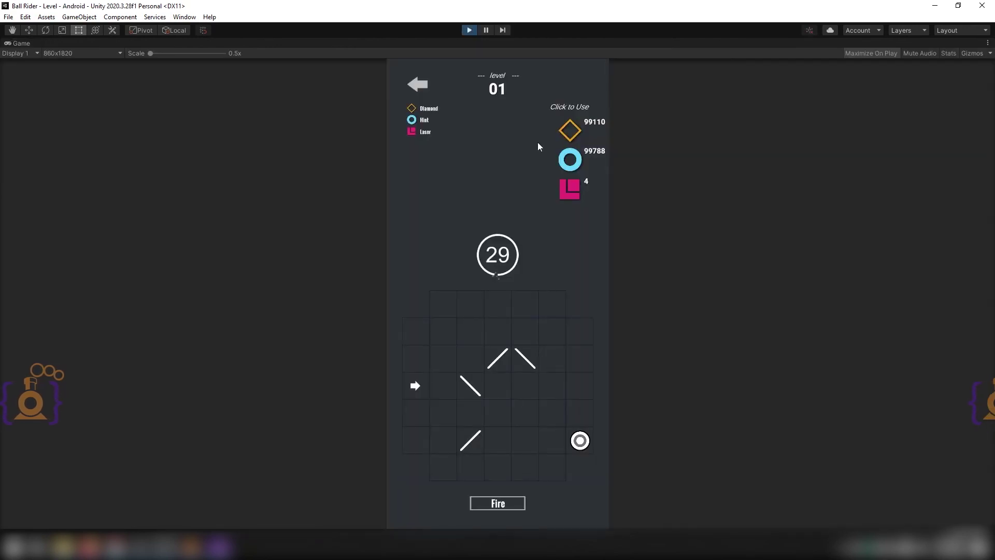
pyautogui.click(580, 160)
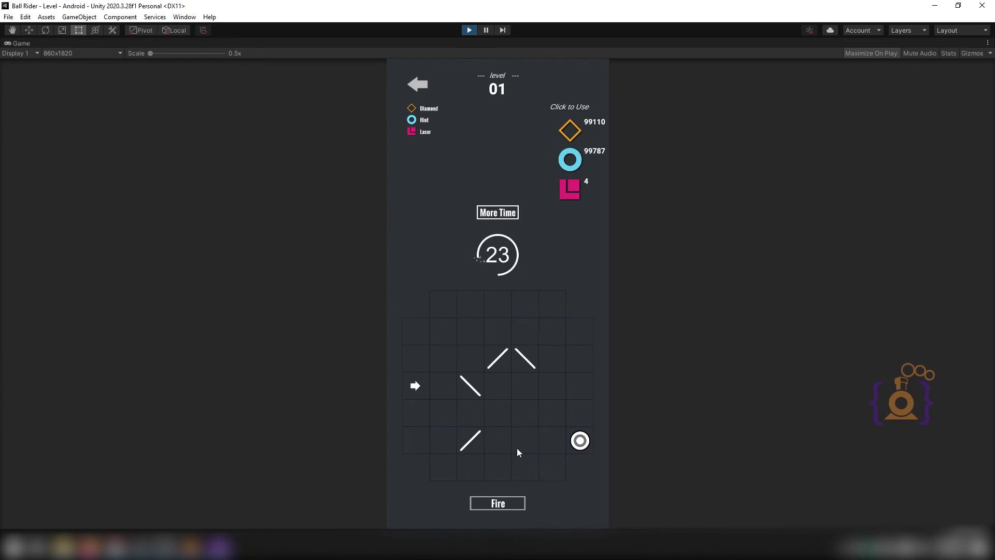
# Step: Fire a laser, flip the top and bottom mirrors toward the target, then request more time
pyautogui.click(572, 185)
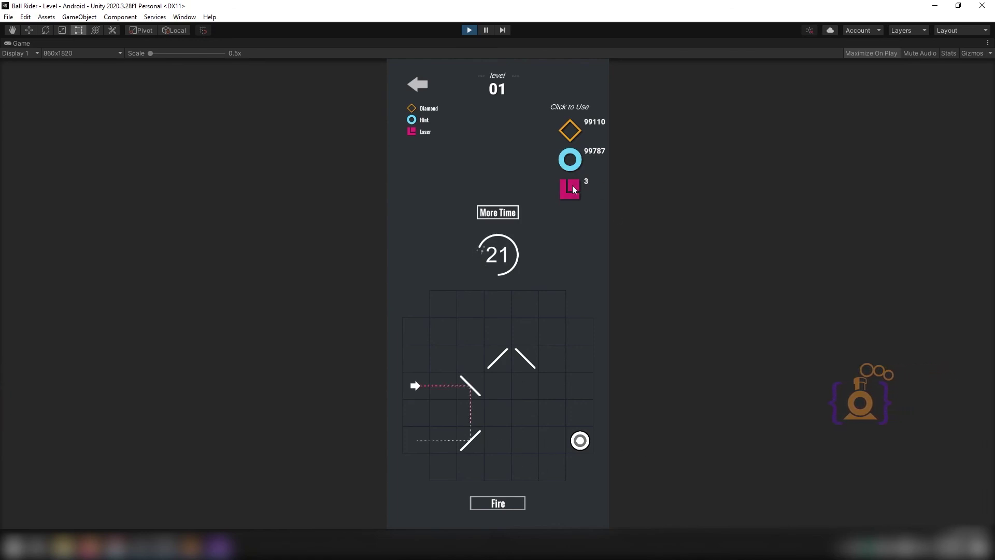
pyautogui.click(470, 440)
pyautogui.click(470, 386)
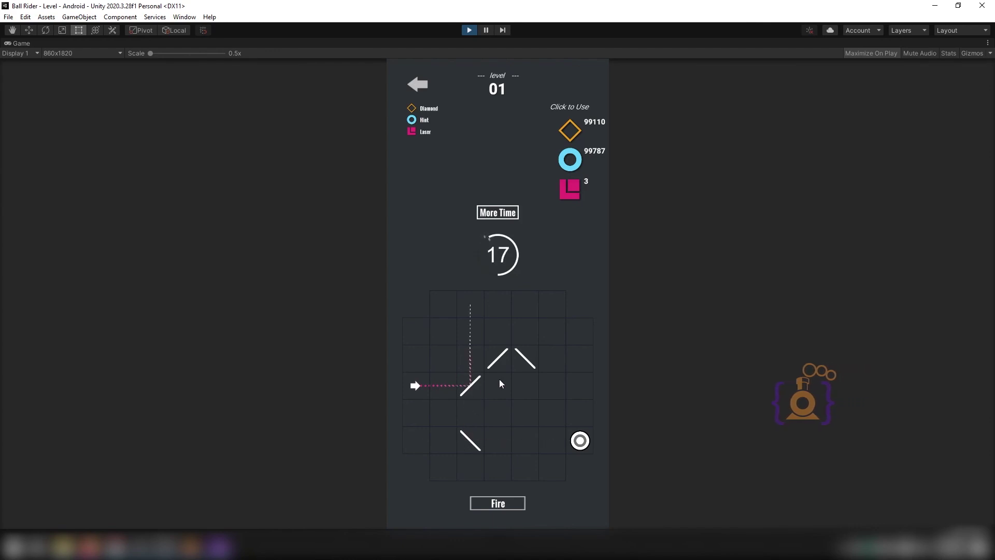
pyautogui.click(471, 386)
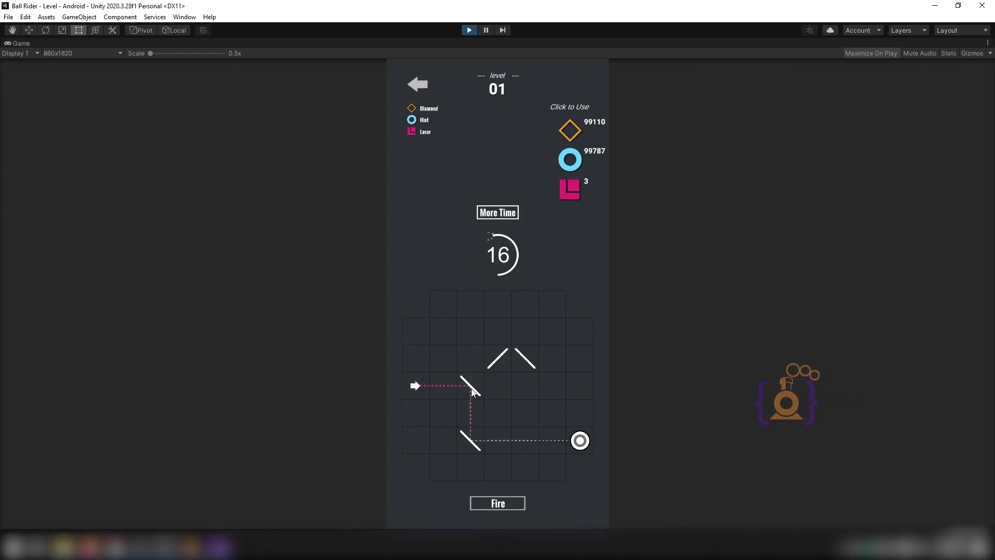
pyautogui.click(472, 441)
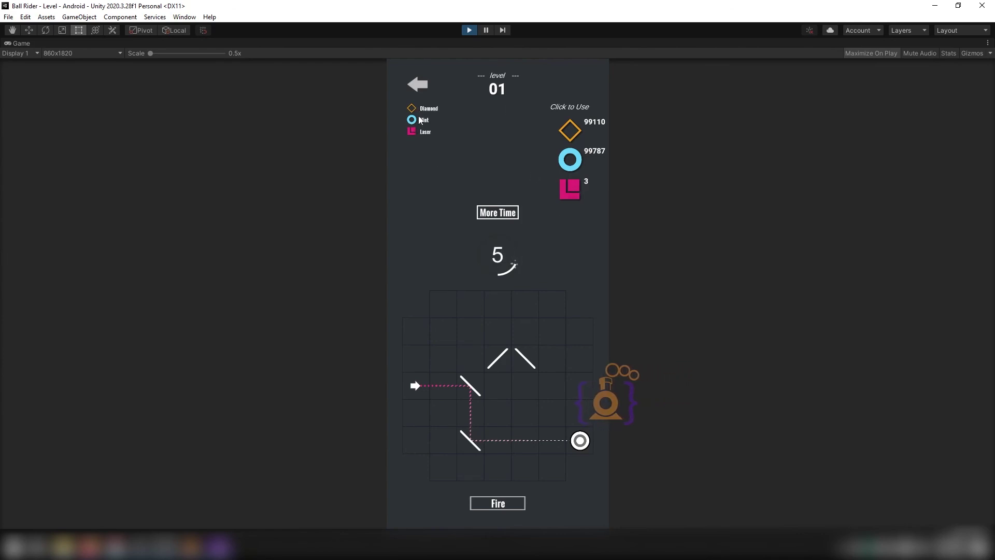
pyautogui.click(489, 213)
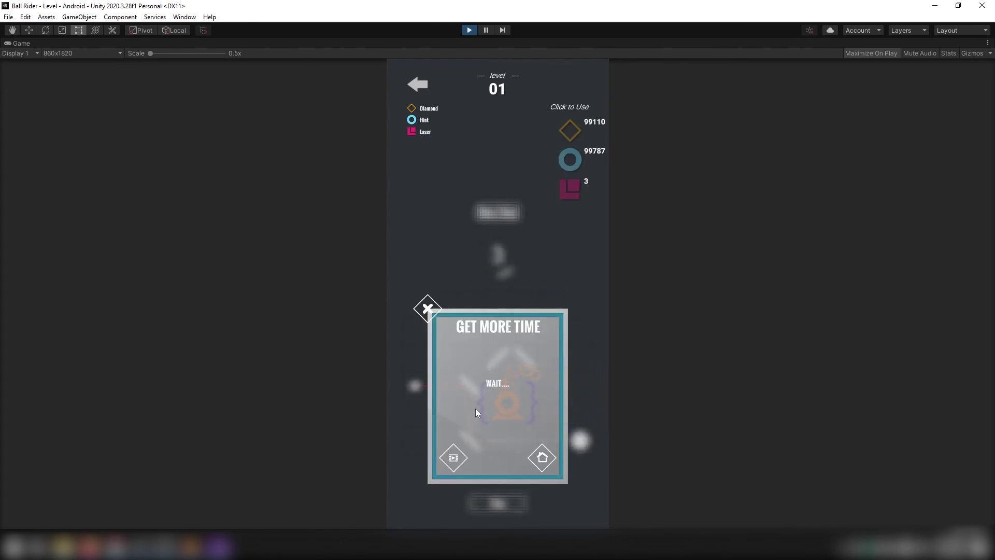
# Step: Watch and close the test video ad three times, topping the level 01 timer up to 26
pyautogui.click(456, 459)
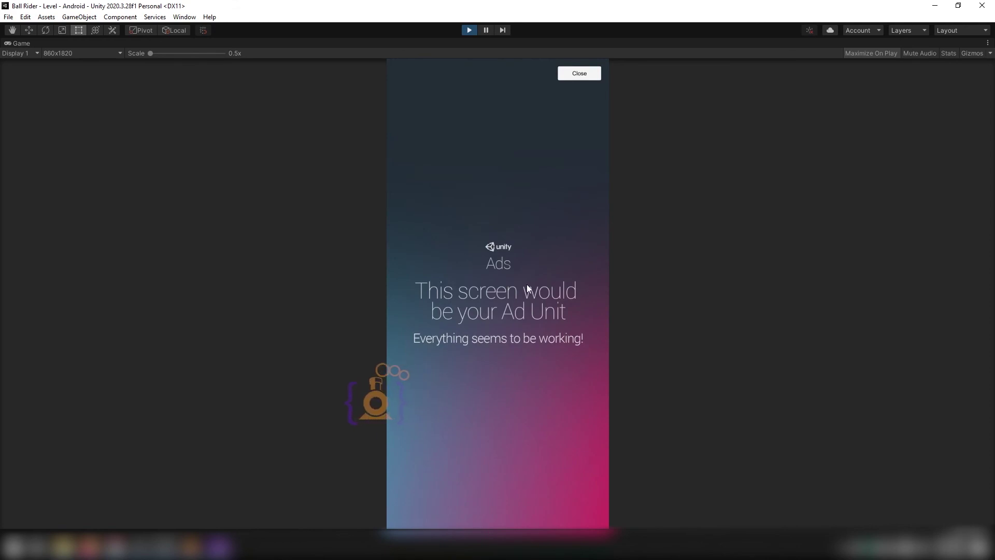
pyautogui.click(582, 73)
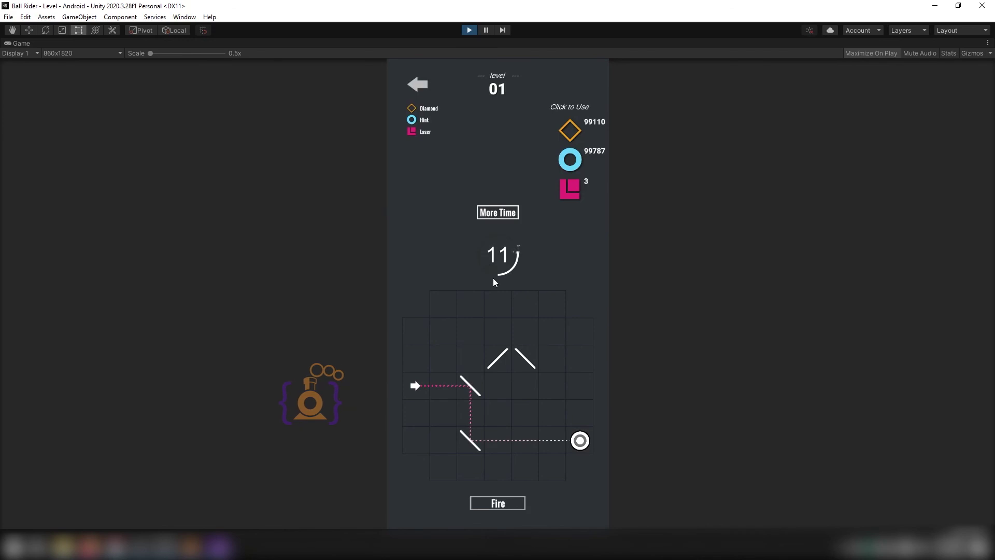
pyautogui.click(500, 220)
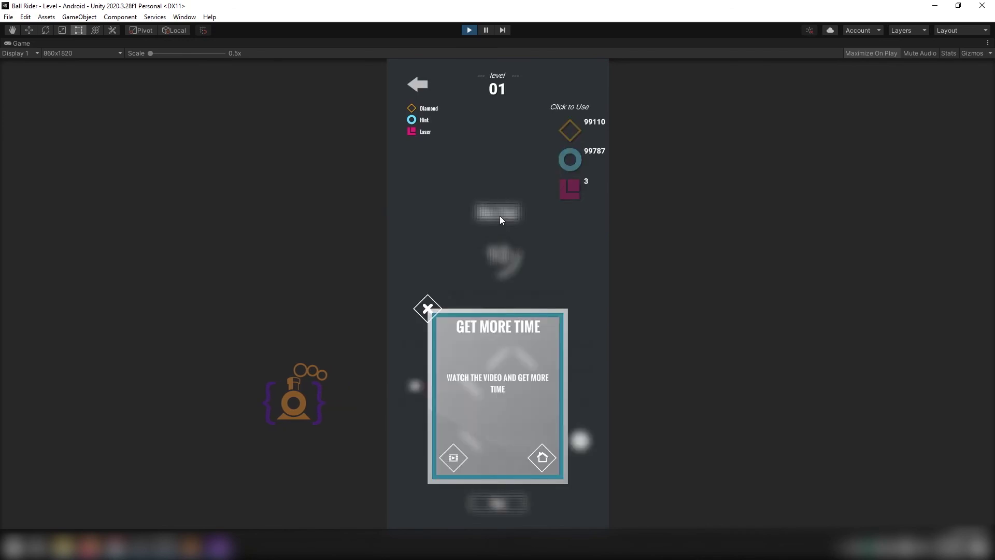
pyautogui.click(454, 458)
pyautogui.click(574, 74)
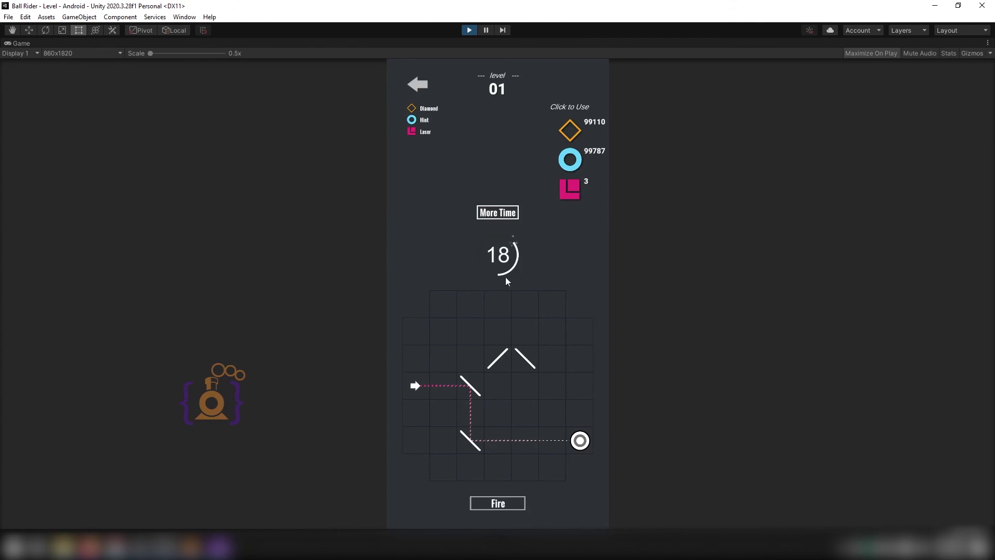
pyautogui.click(500, 213)
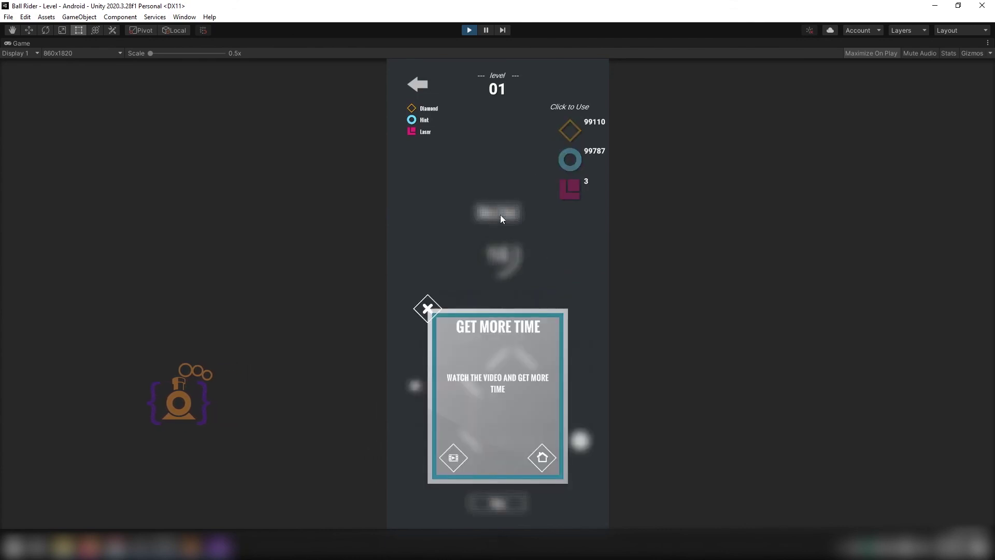
pyautogui.click(454, 460)
pyautogui.click(580, 74)
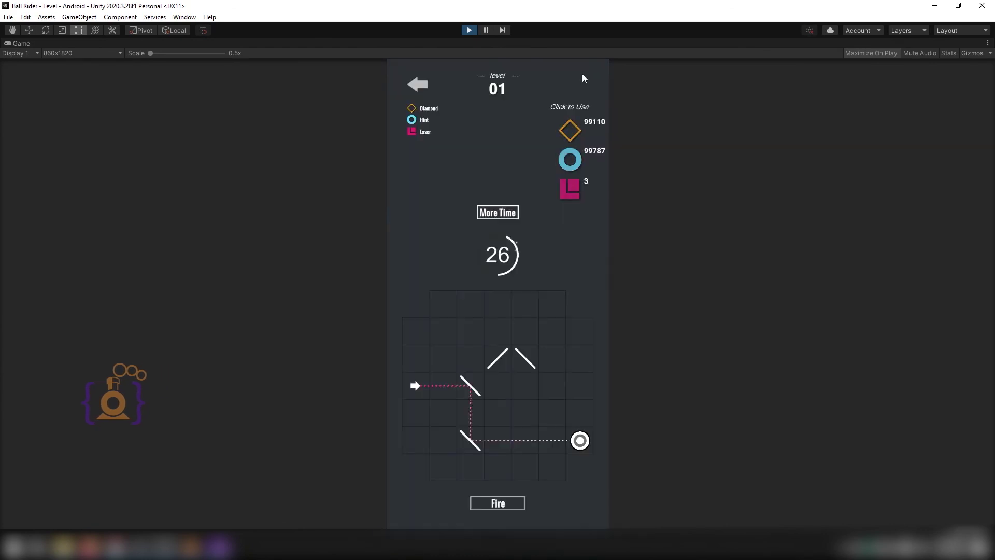